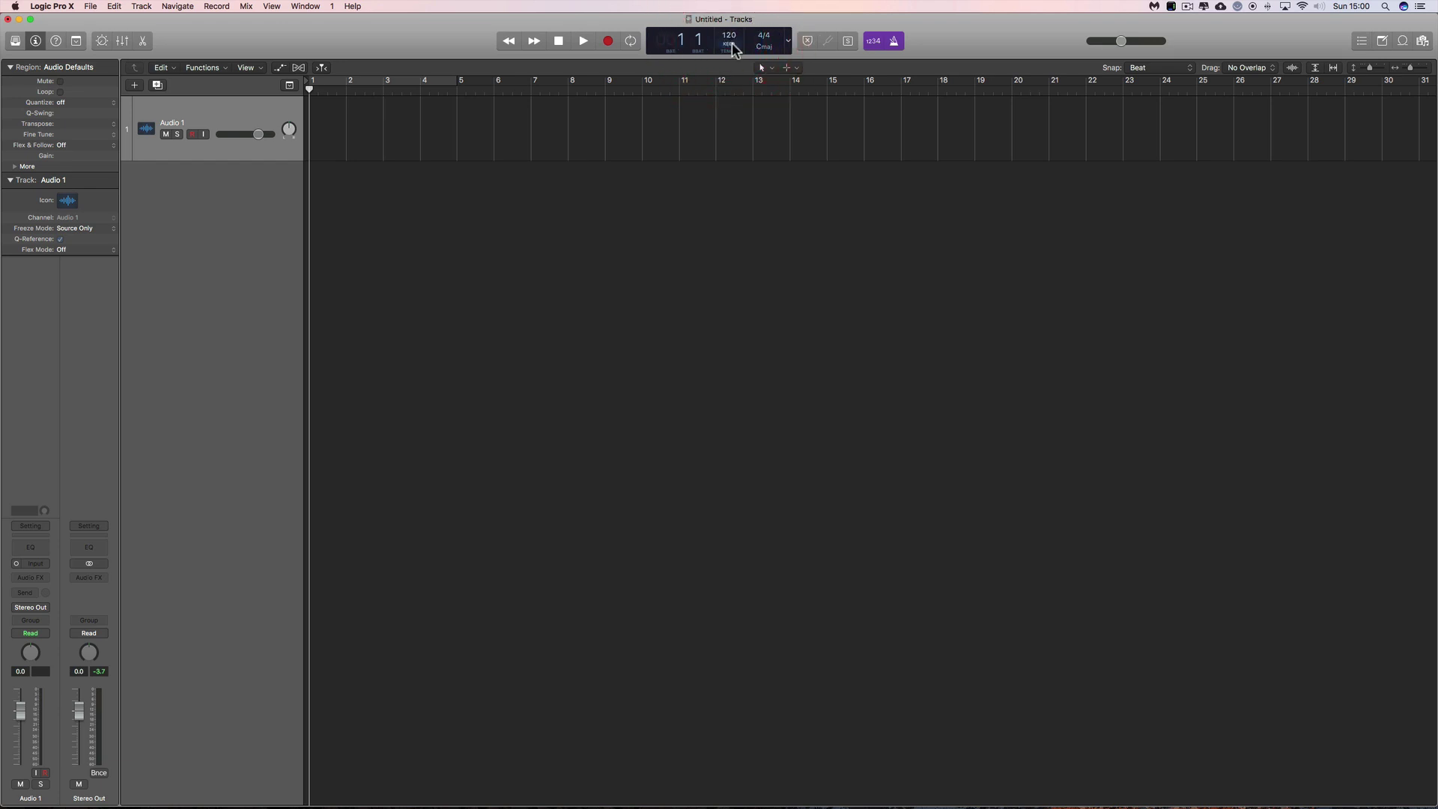
- Check the Smart Tempo project settings and leave the Flex & Follow default for imported audio files Off
left_click(732, 49)
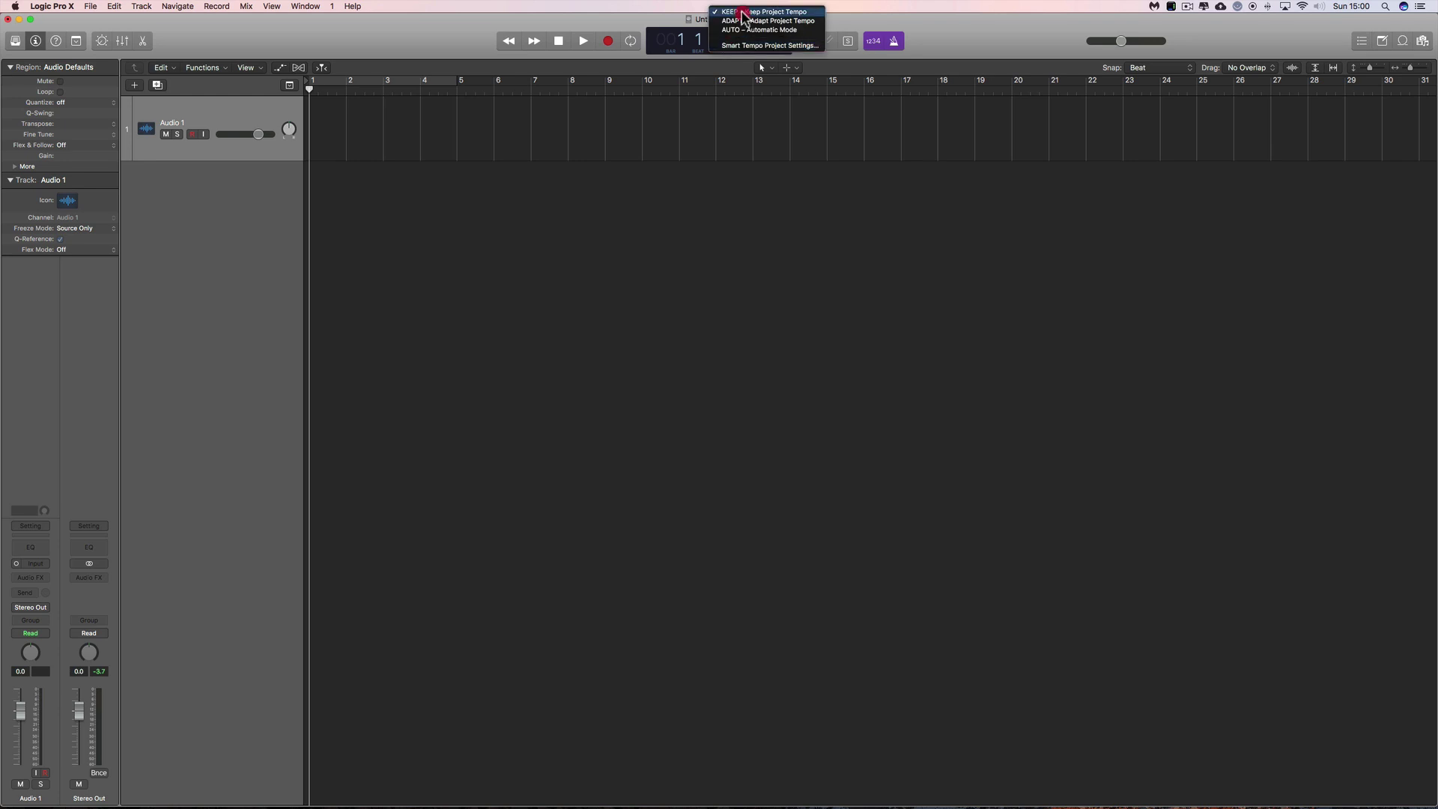
left_click(761, 45)
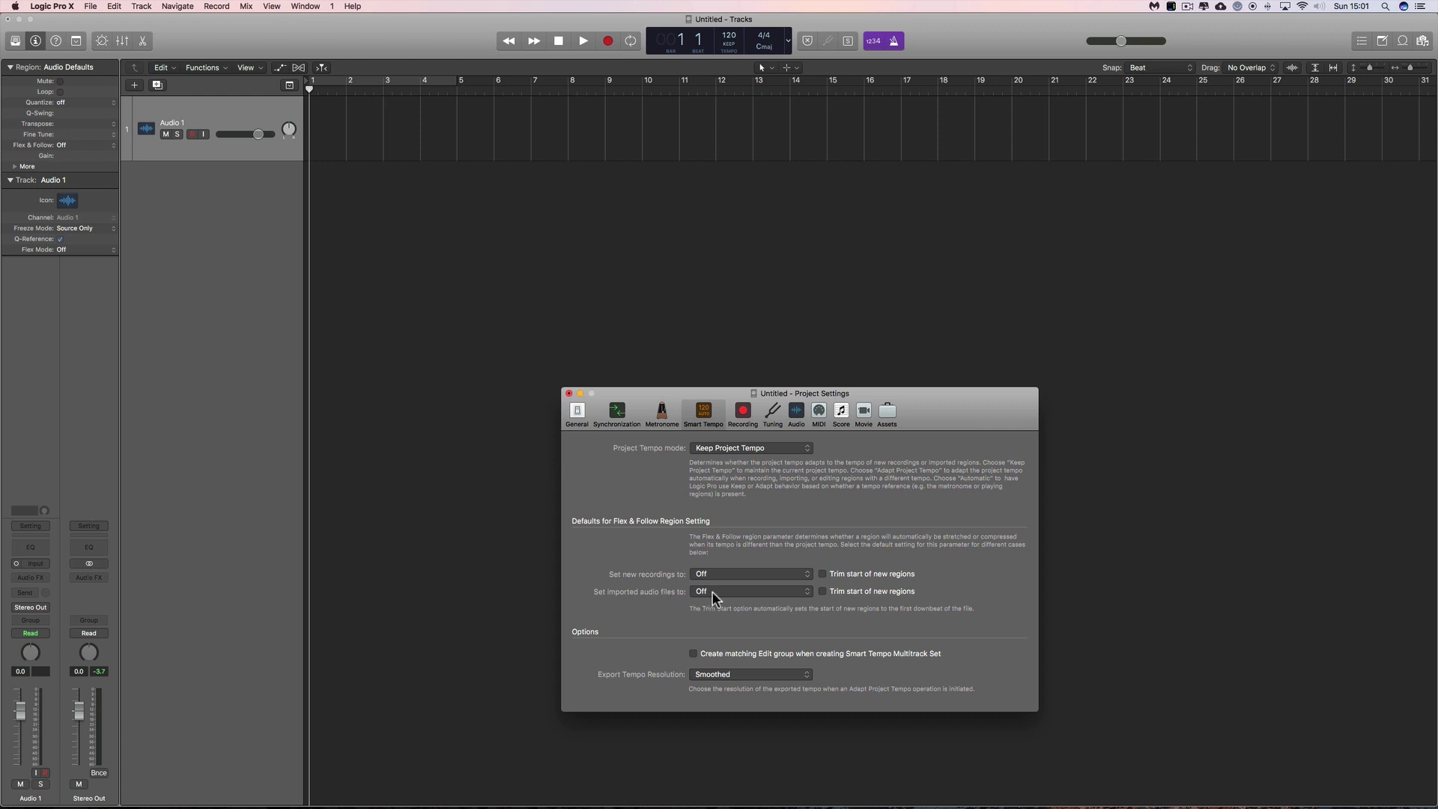
left_click(713, 594)
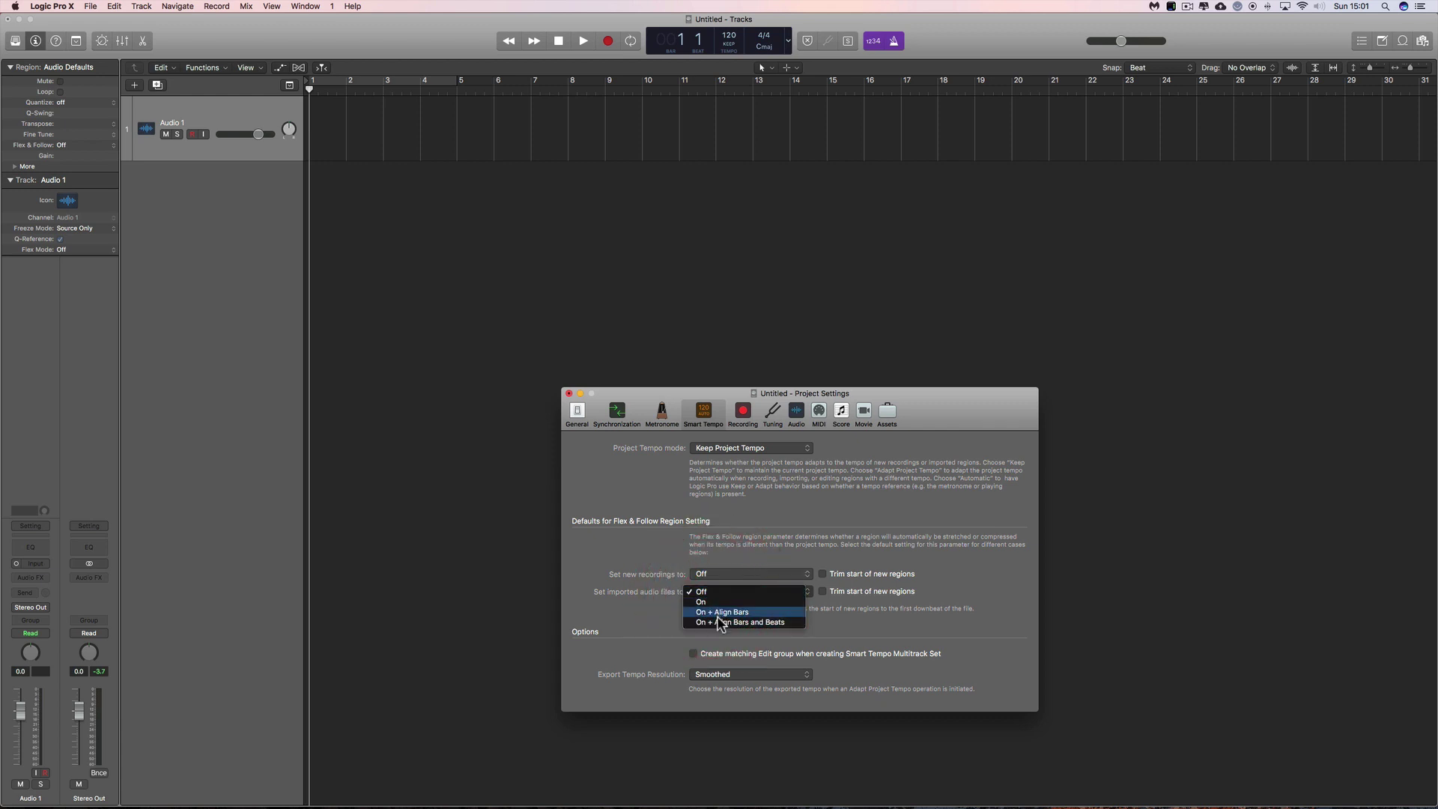
left_click(685, 594)
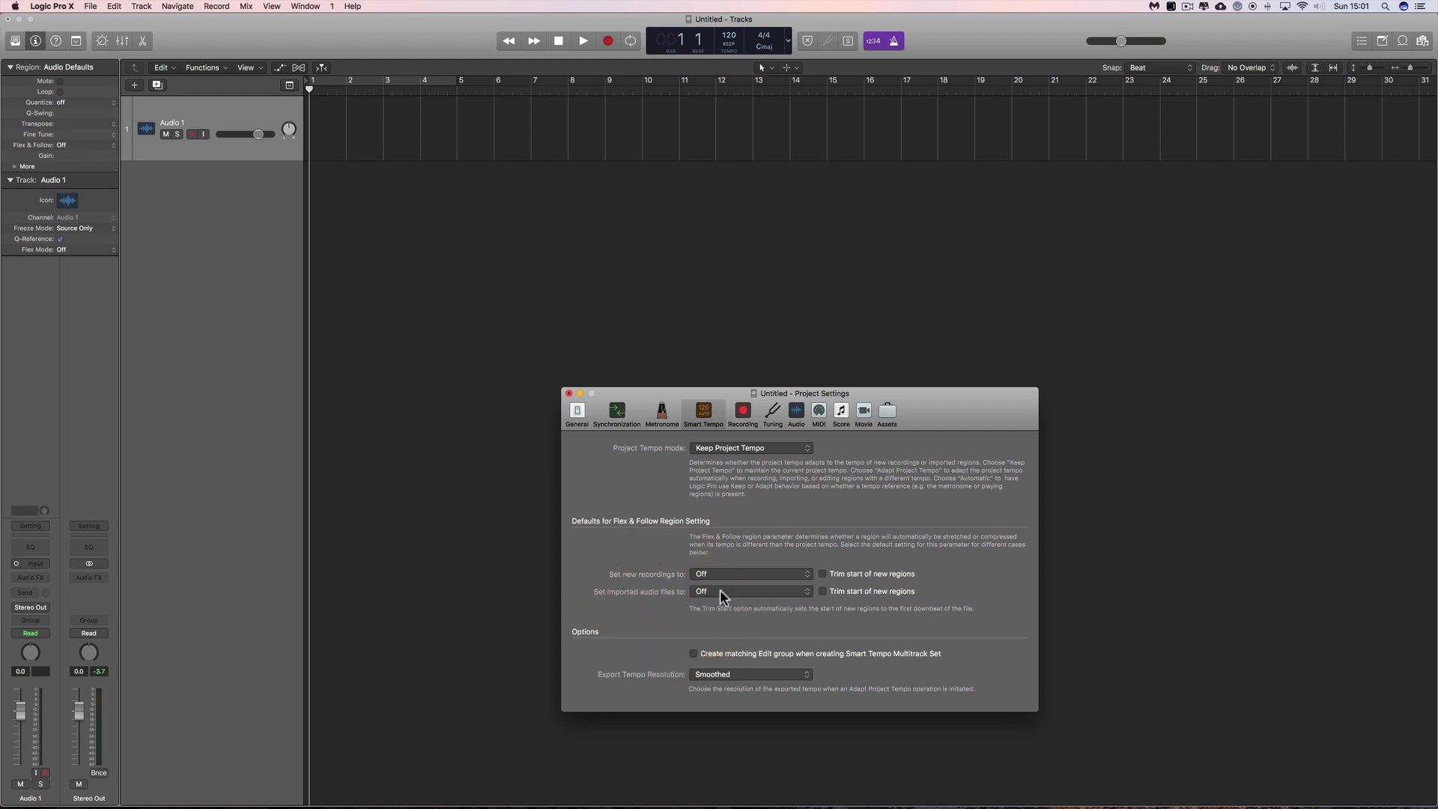
left_click(569, 393)
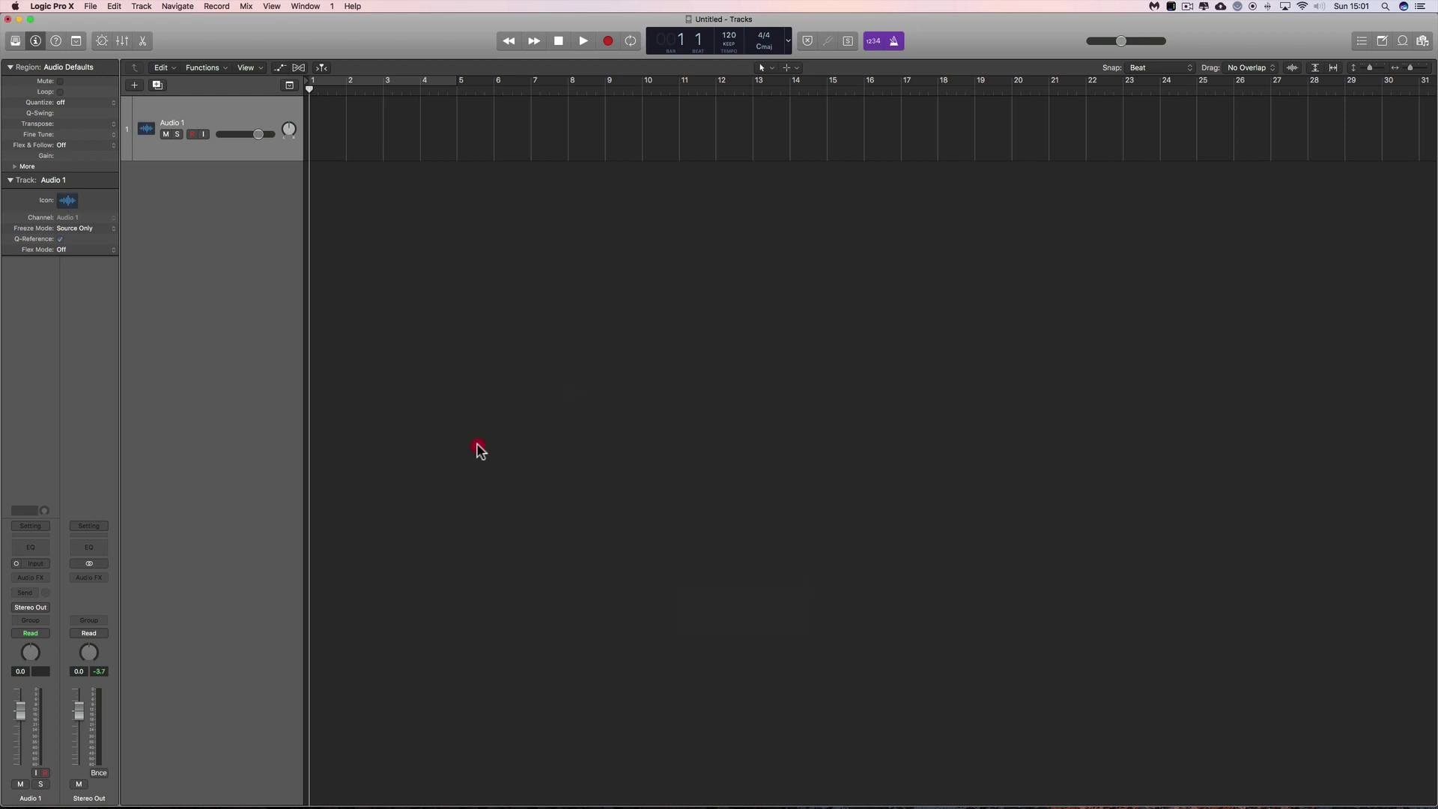
- Import Ride on the rhythm (12' dub mix)- Mahogany.mp3 from the FOR MATT folder in Finder onto the audio track at bar 3
left_click(49, 779)
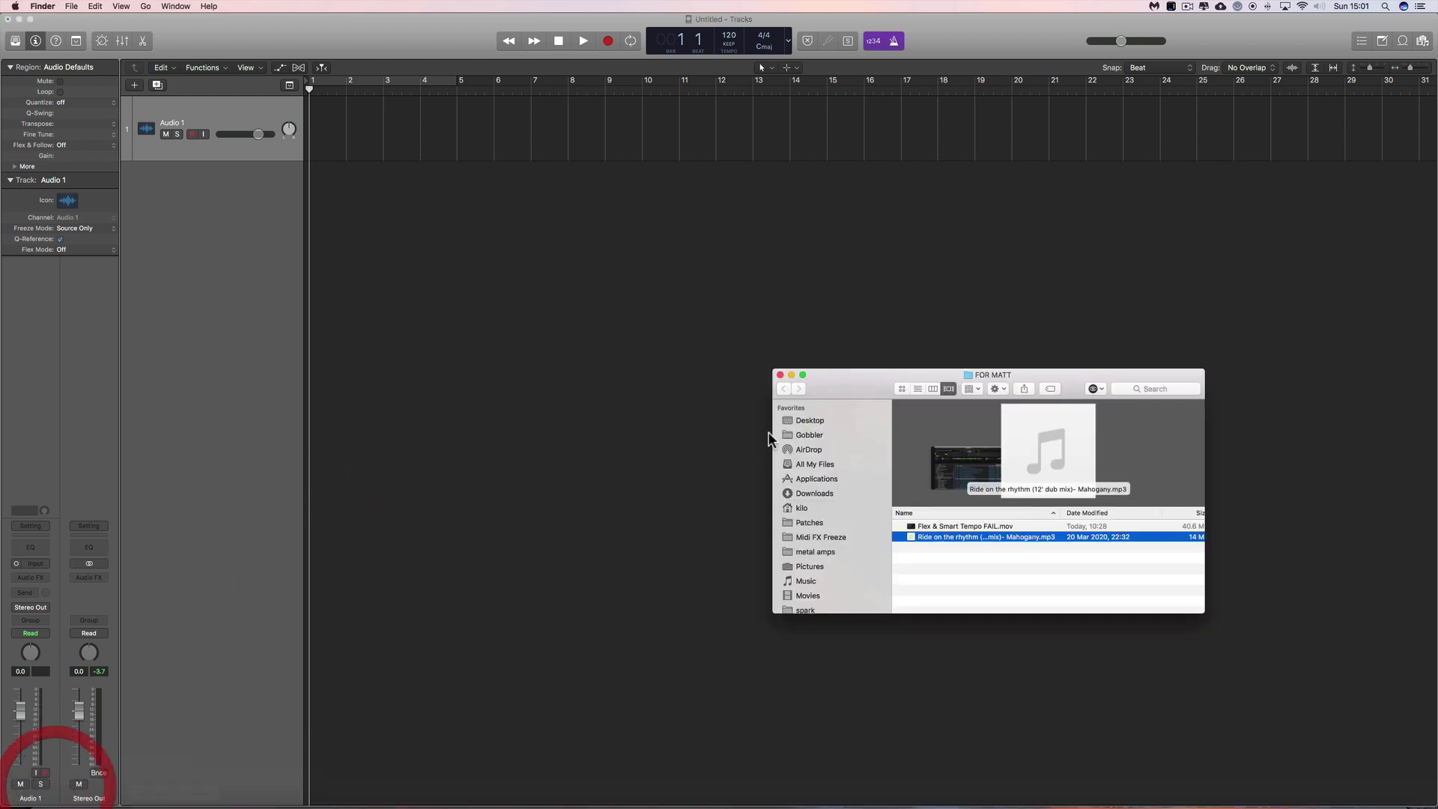
left_click_drag(1052, 520, 382, 99)
left_click(380, 100)
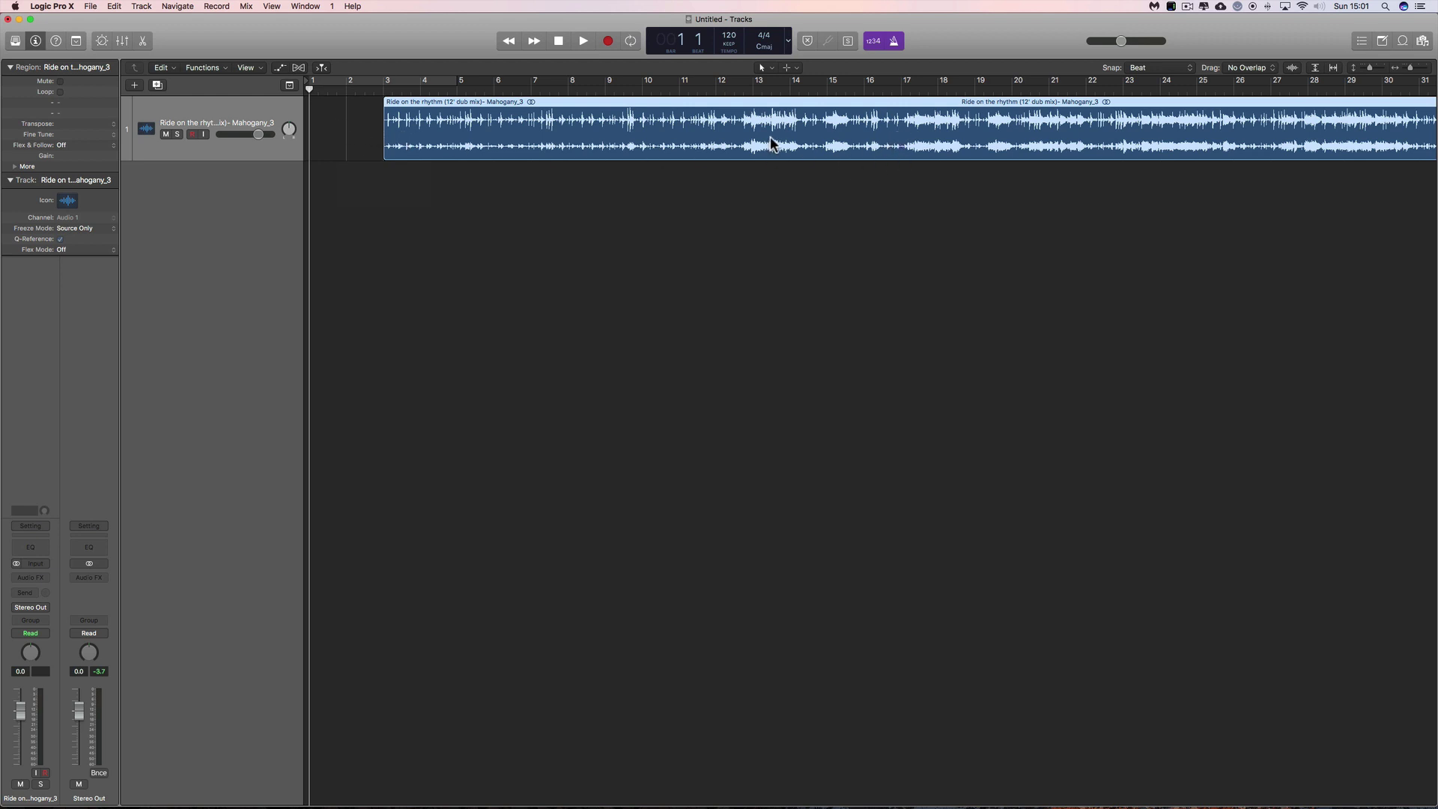
- Audition the imported song at several points between bar 11 and bar 53 to compare its sections
left_click_drag(1411, 68, 1403, 68)
left_click(386, 91)
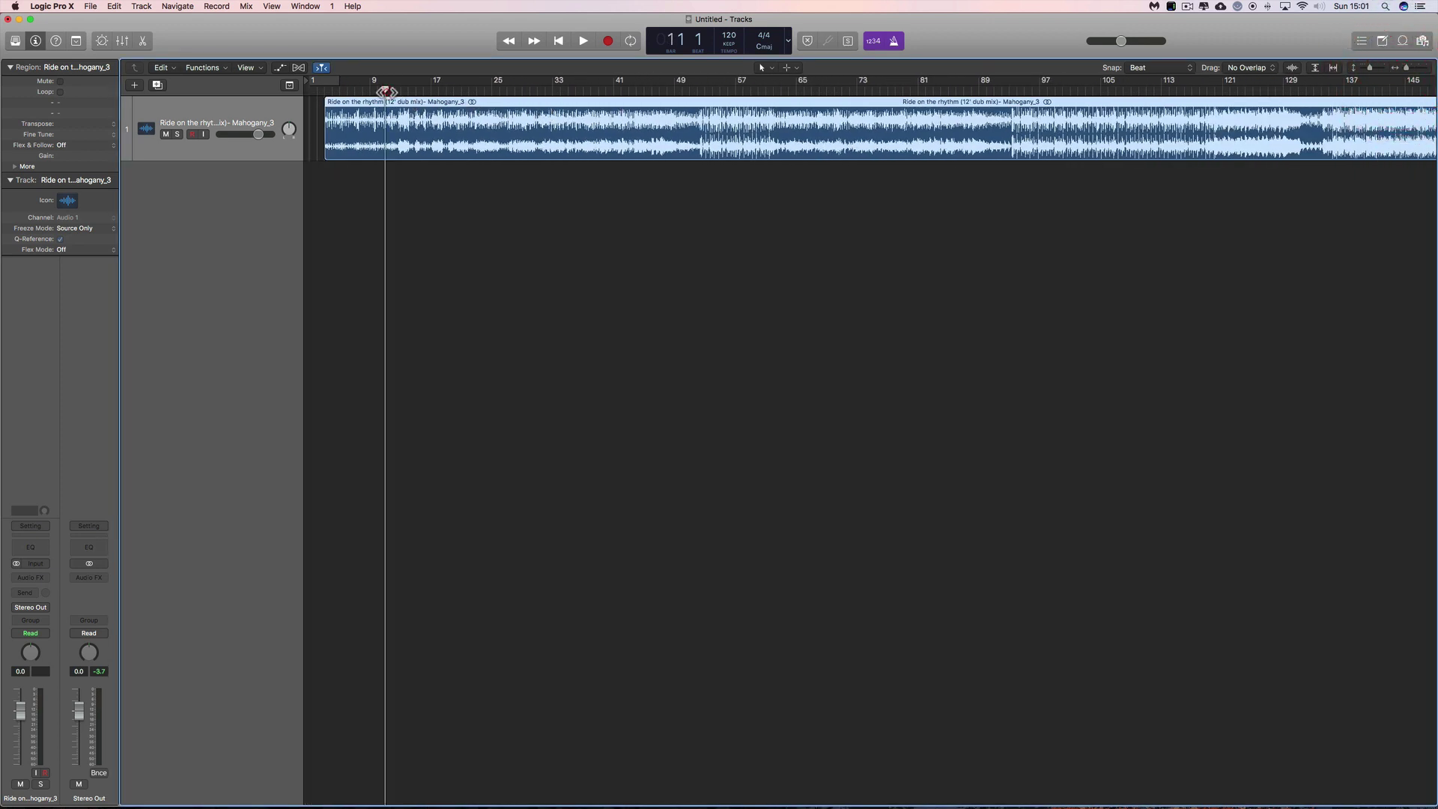
key("space")
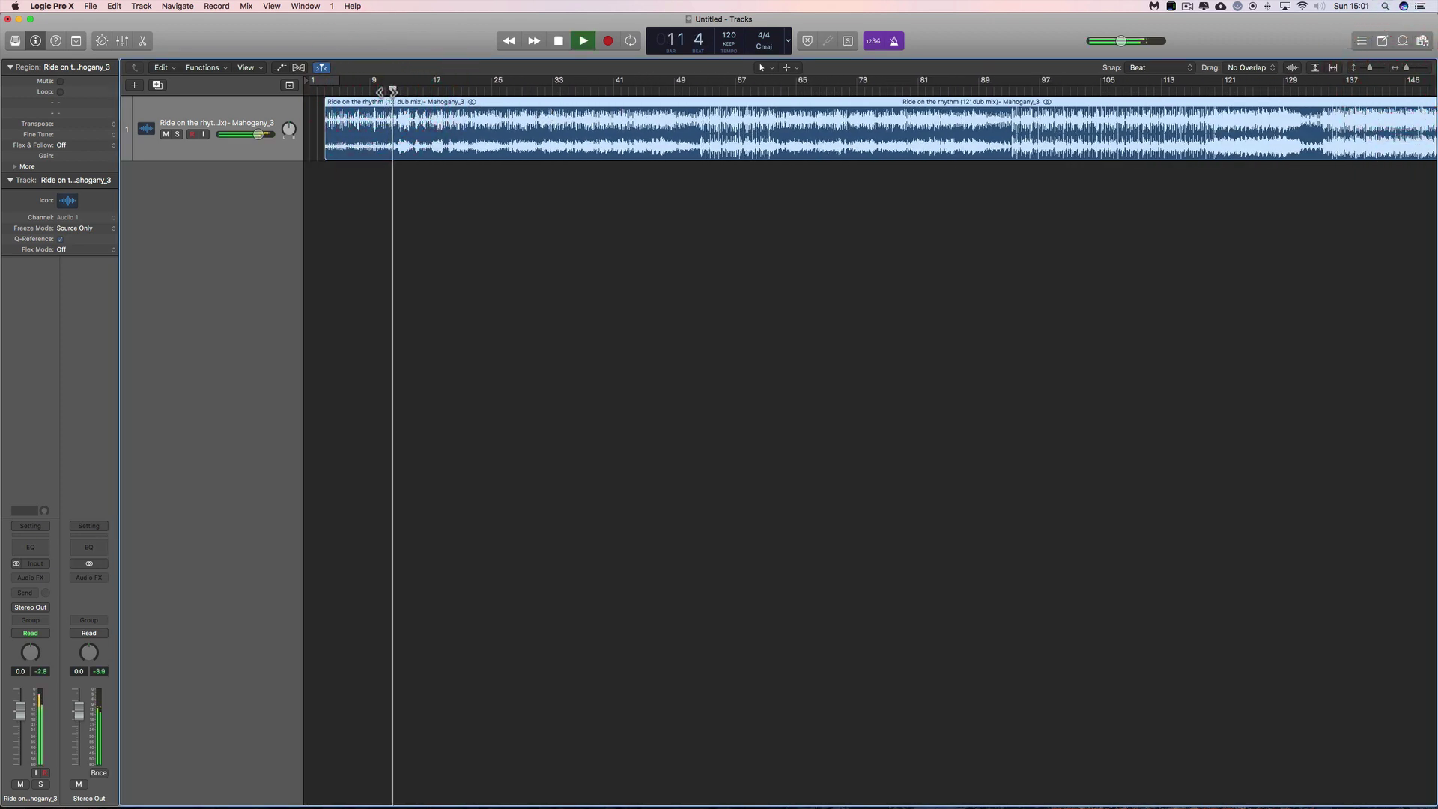
left_click(469, 90)
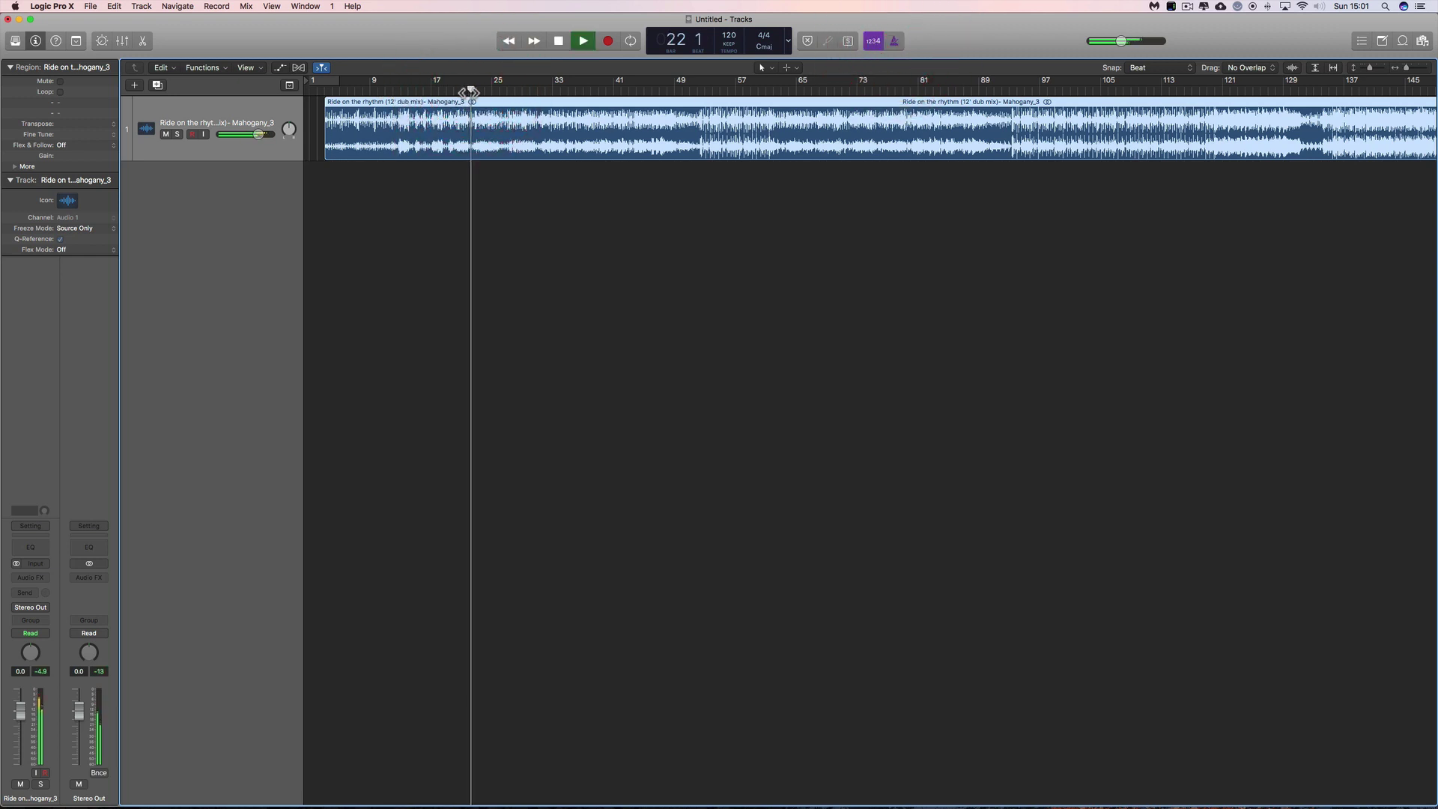
key("space")
left_click(553, 90)
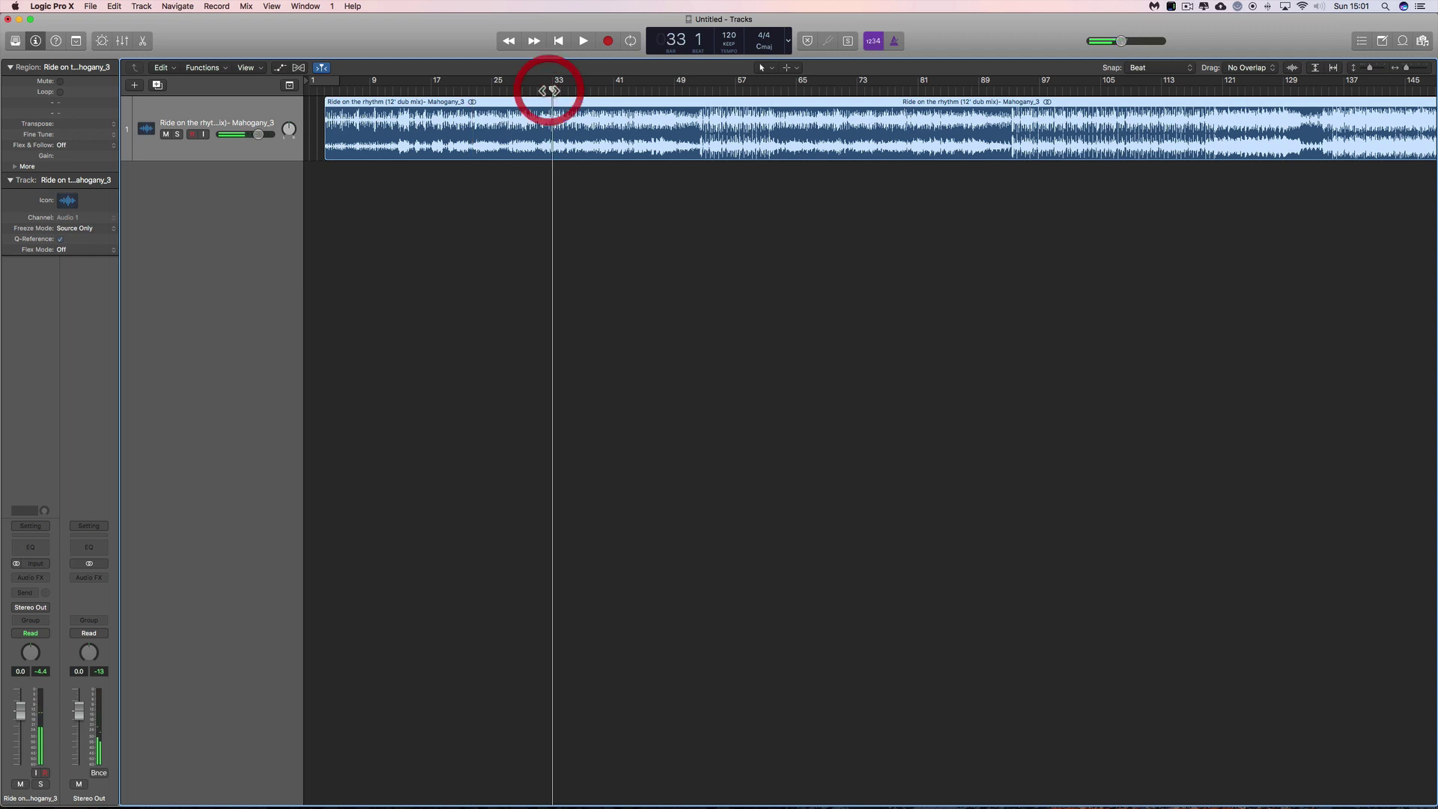
left_click(593, 90)
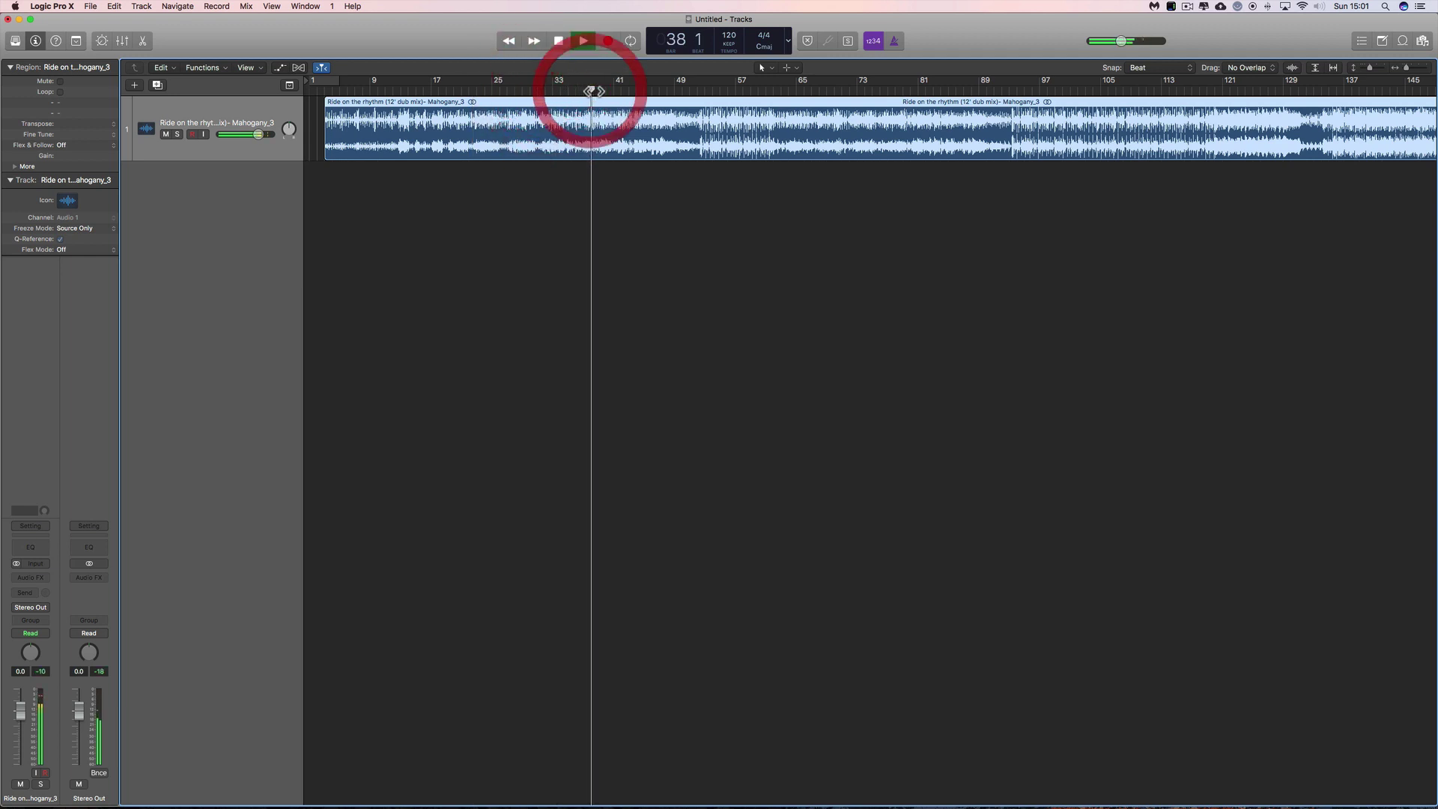
left_click(634, 91)
key("space")
left_click(672, 91)
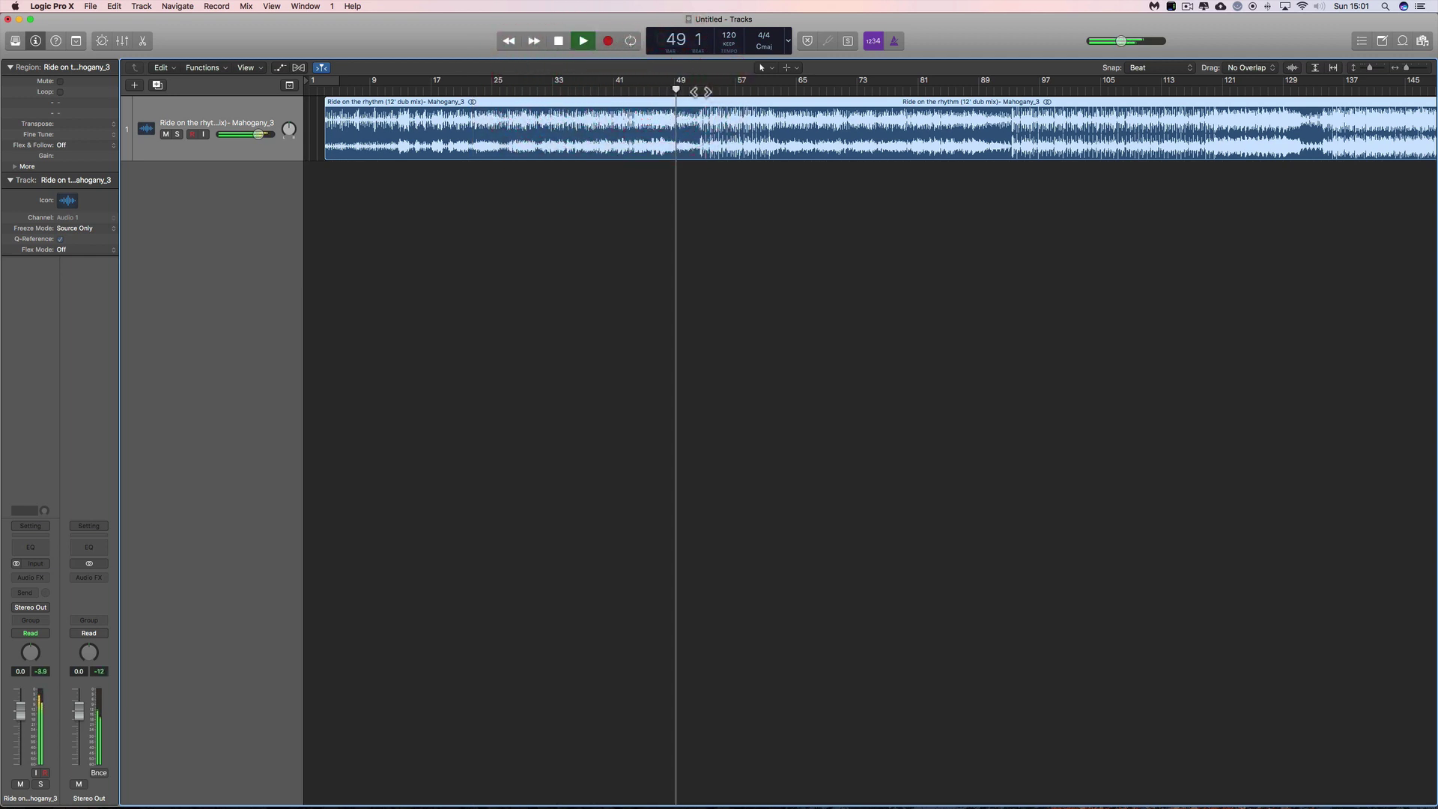
left_click(697, 91)
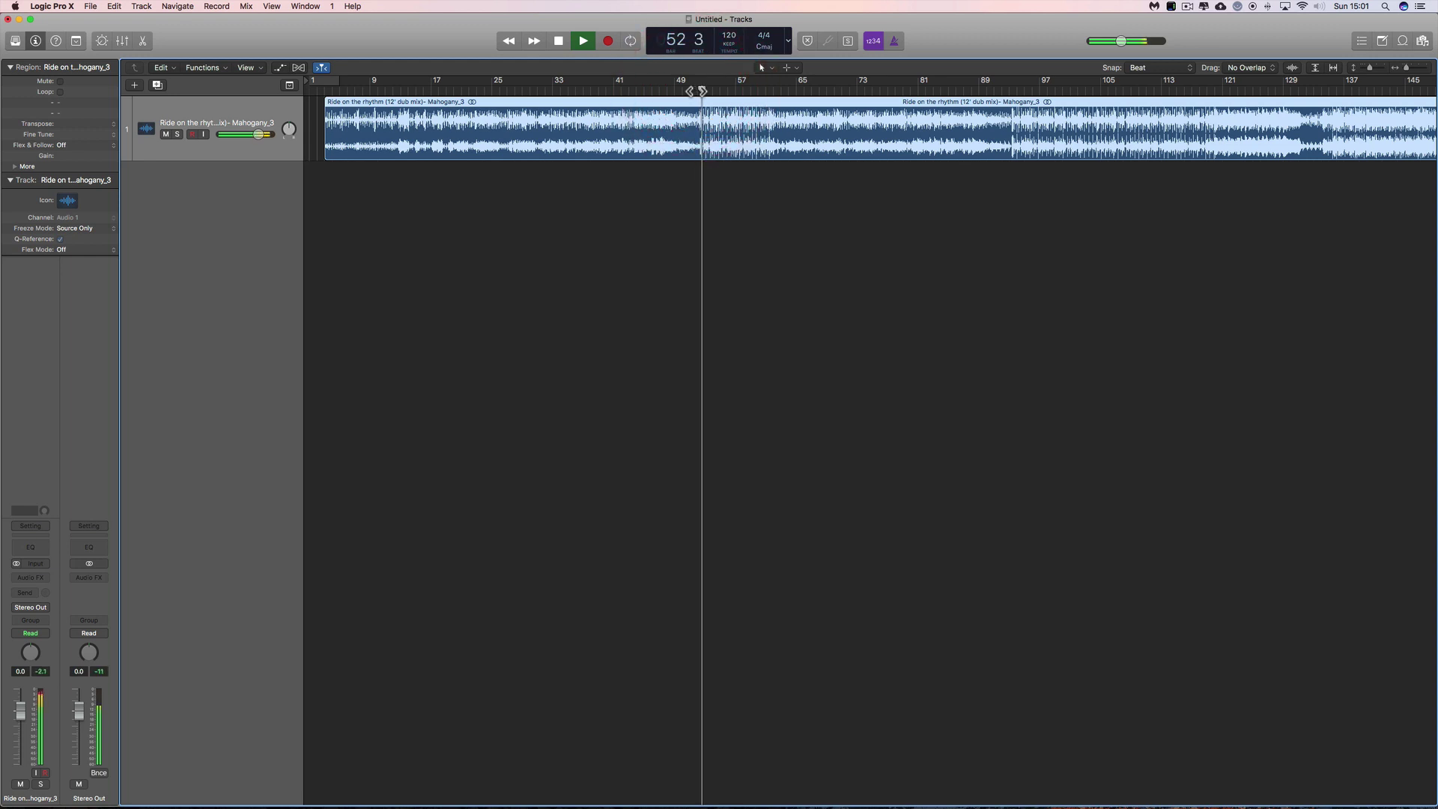
key("space")
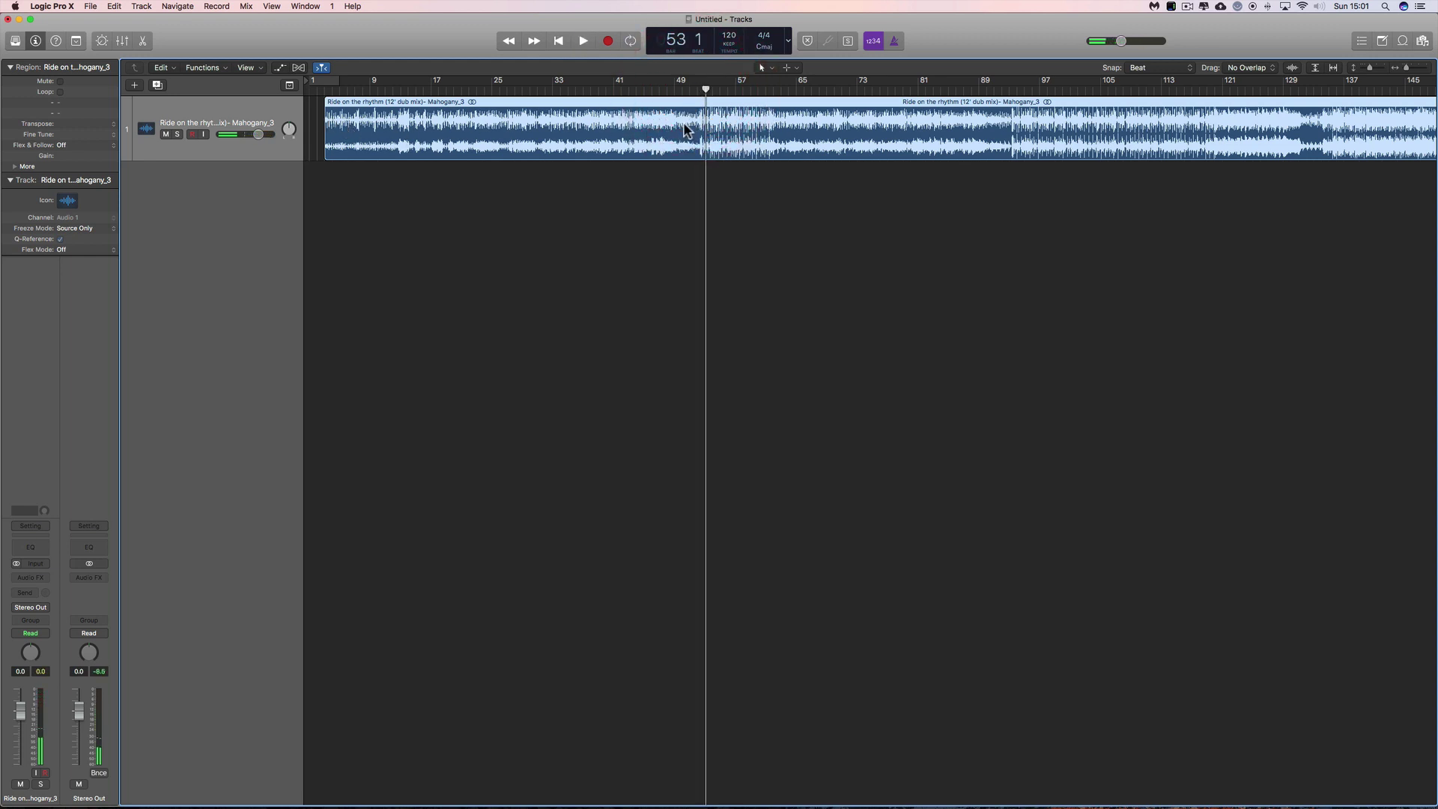
- Audition the middle of the song from bars 62 and 71 and around bars 91 to 94
left_click(773, 94)
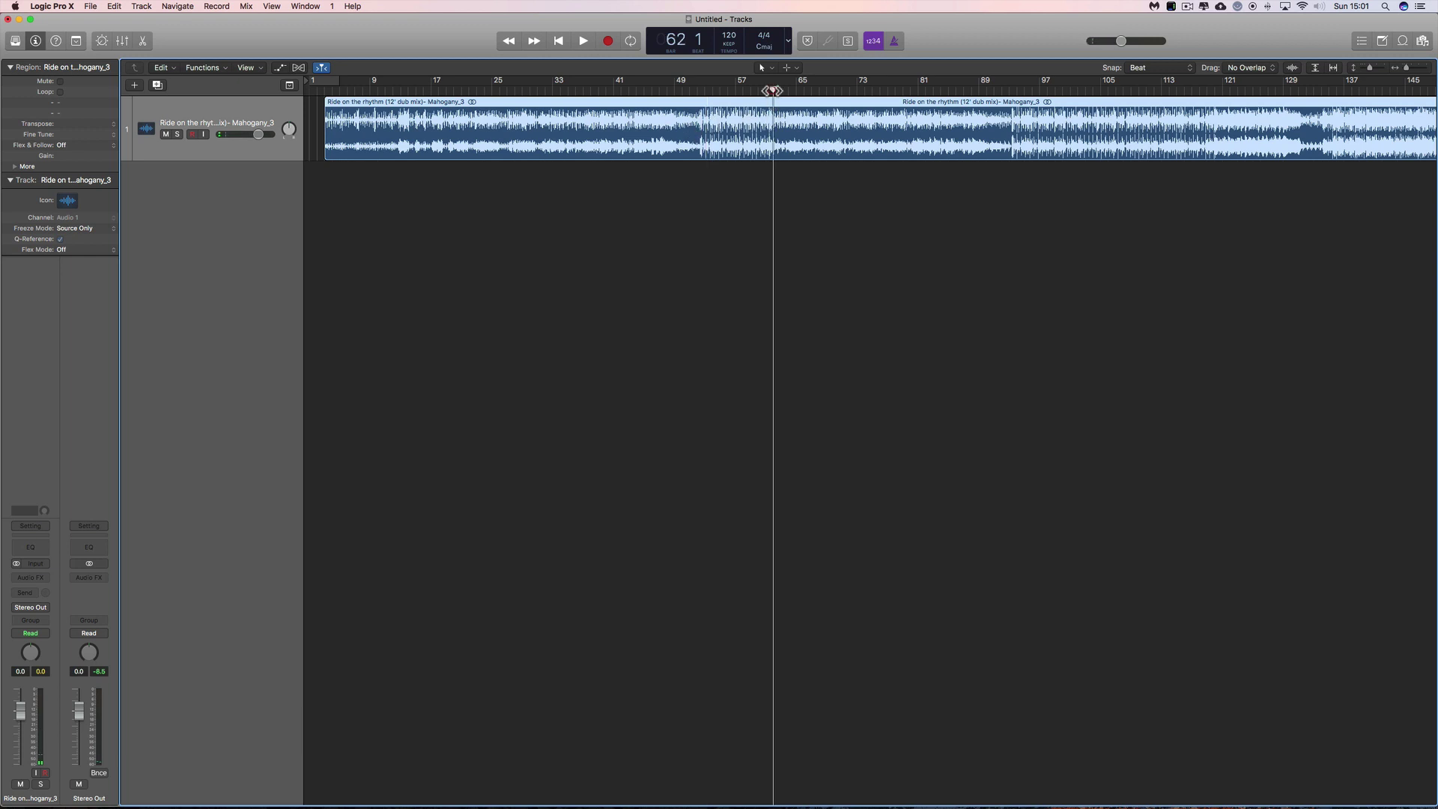
key("space")
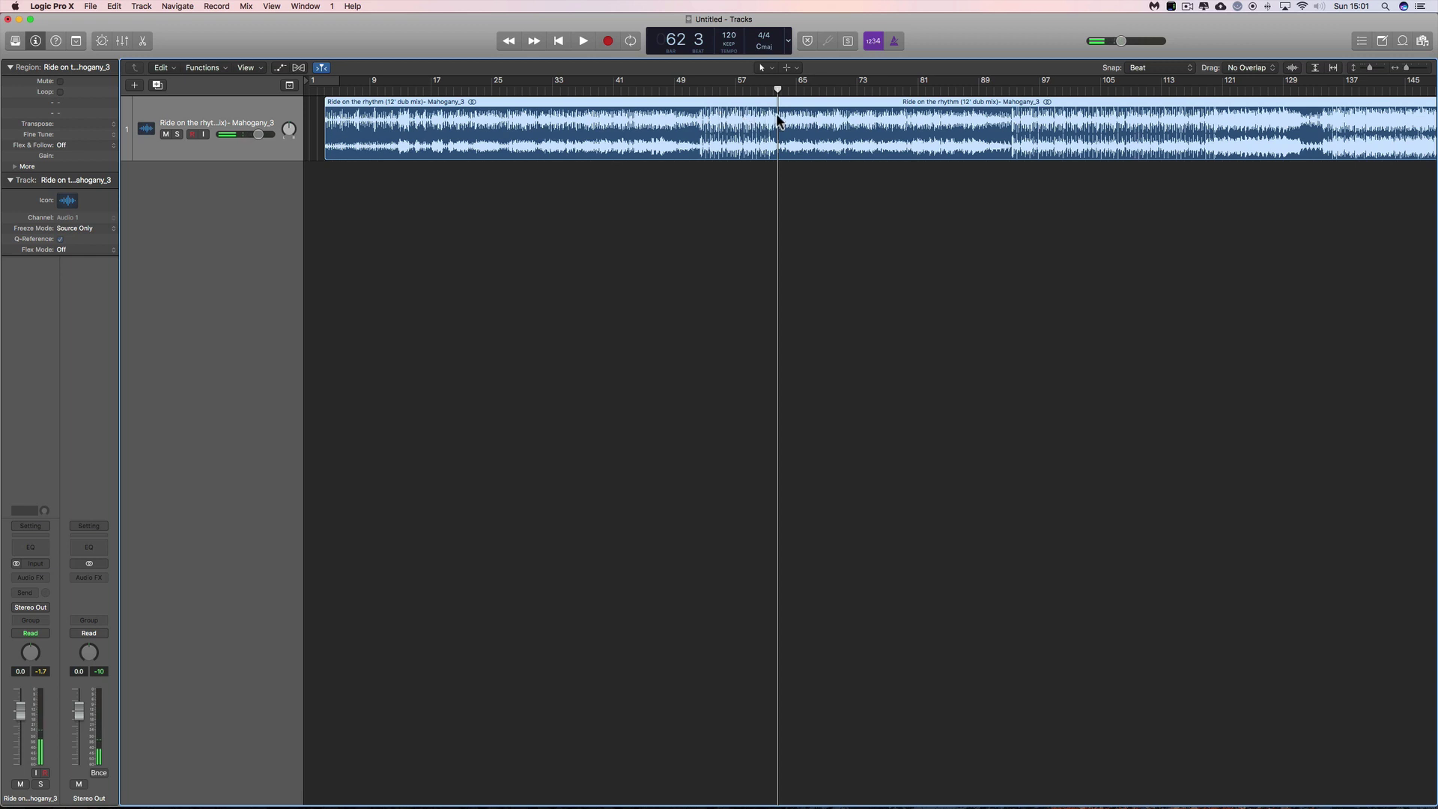
left_click(842, 88)
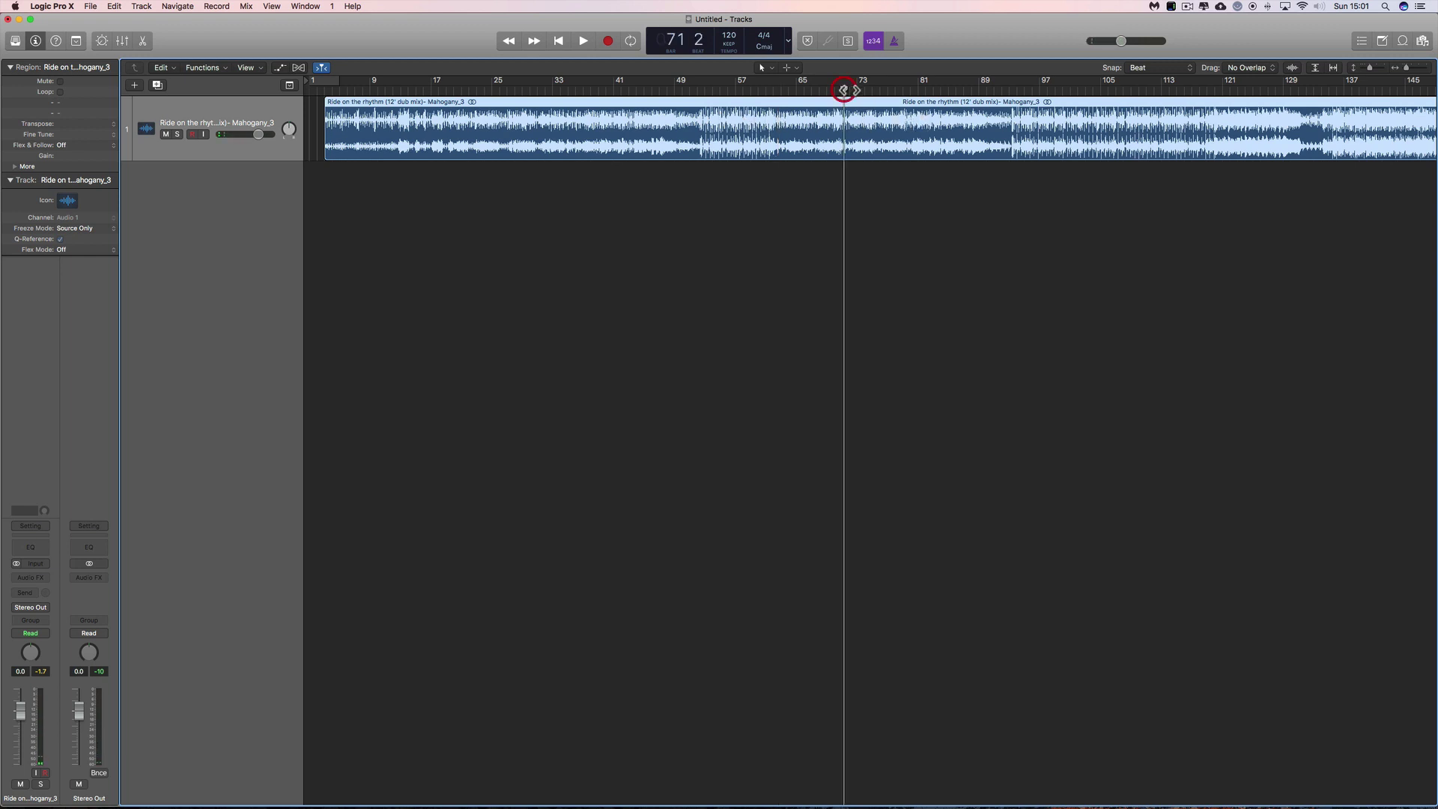
key("space")
left_click(889, 90)
left_click_drag(918, 90, 997, 91)
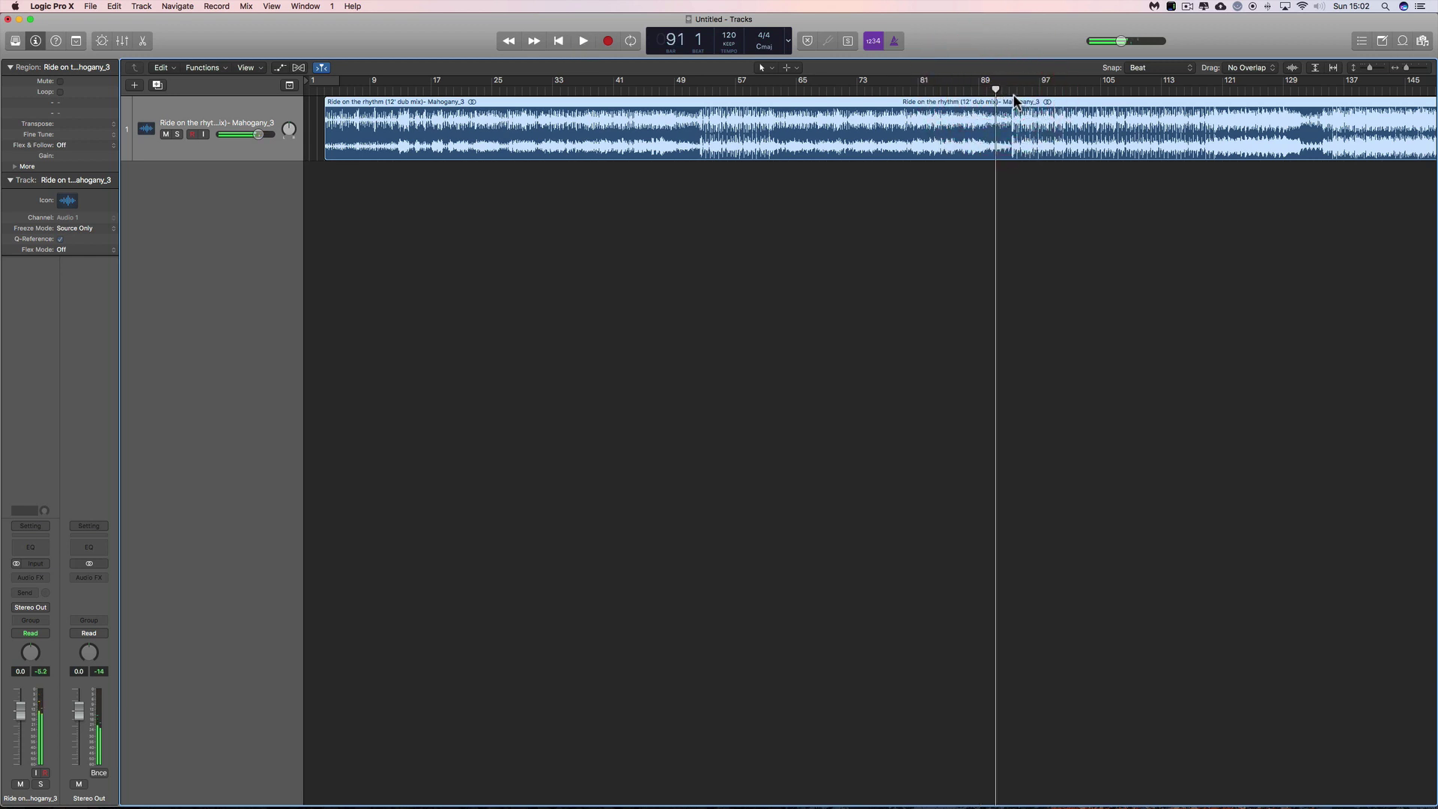
left_click(1009, 90)
key("space")
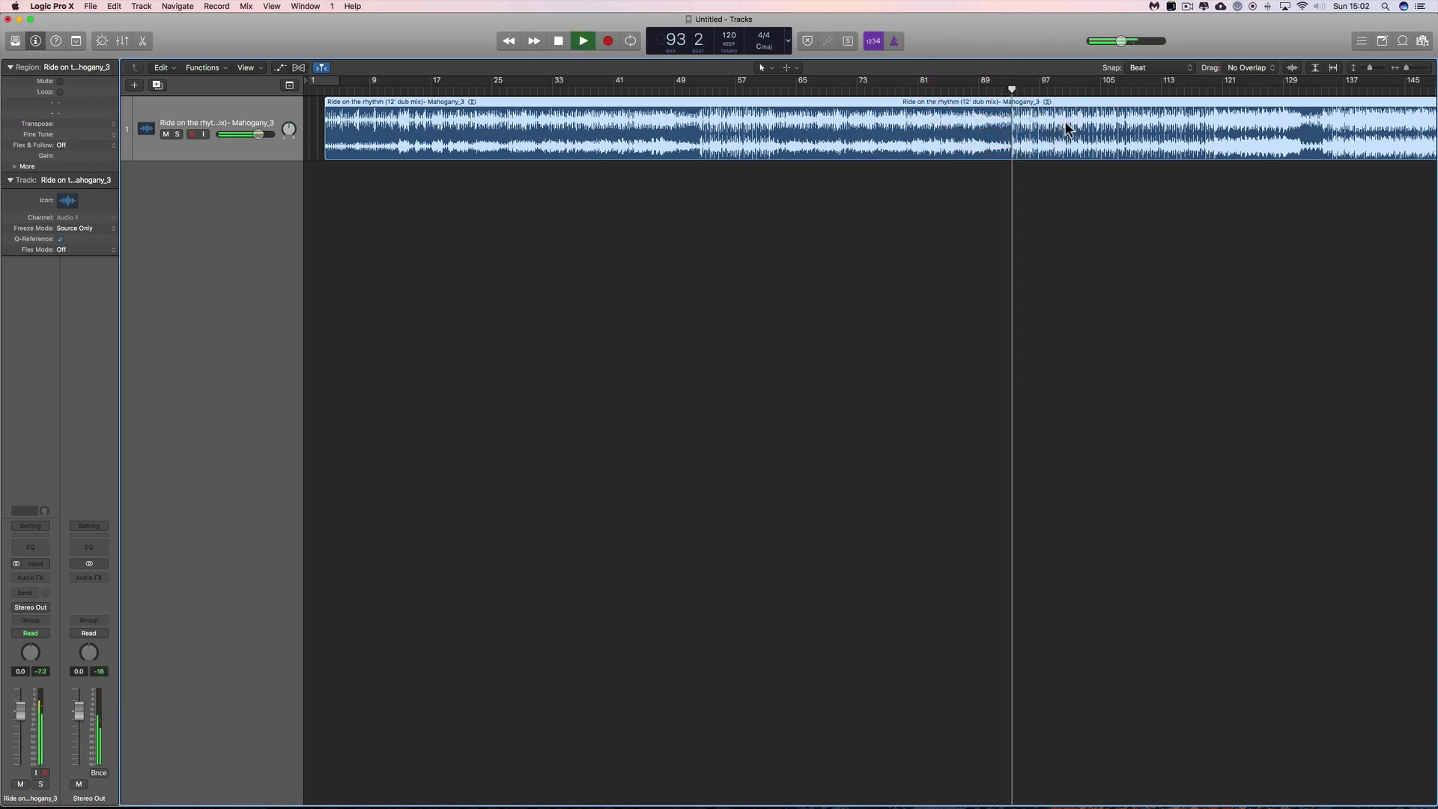
scroll(1058, 168, "right", 3)
scroll(1002, 200, "right", 3)
key("space")
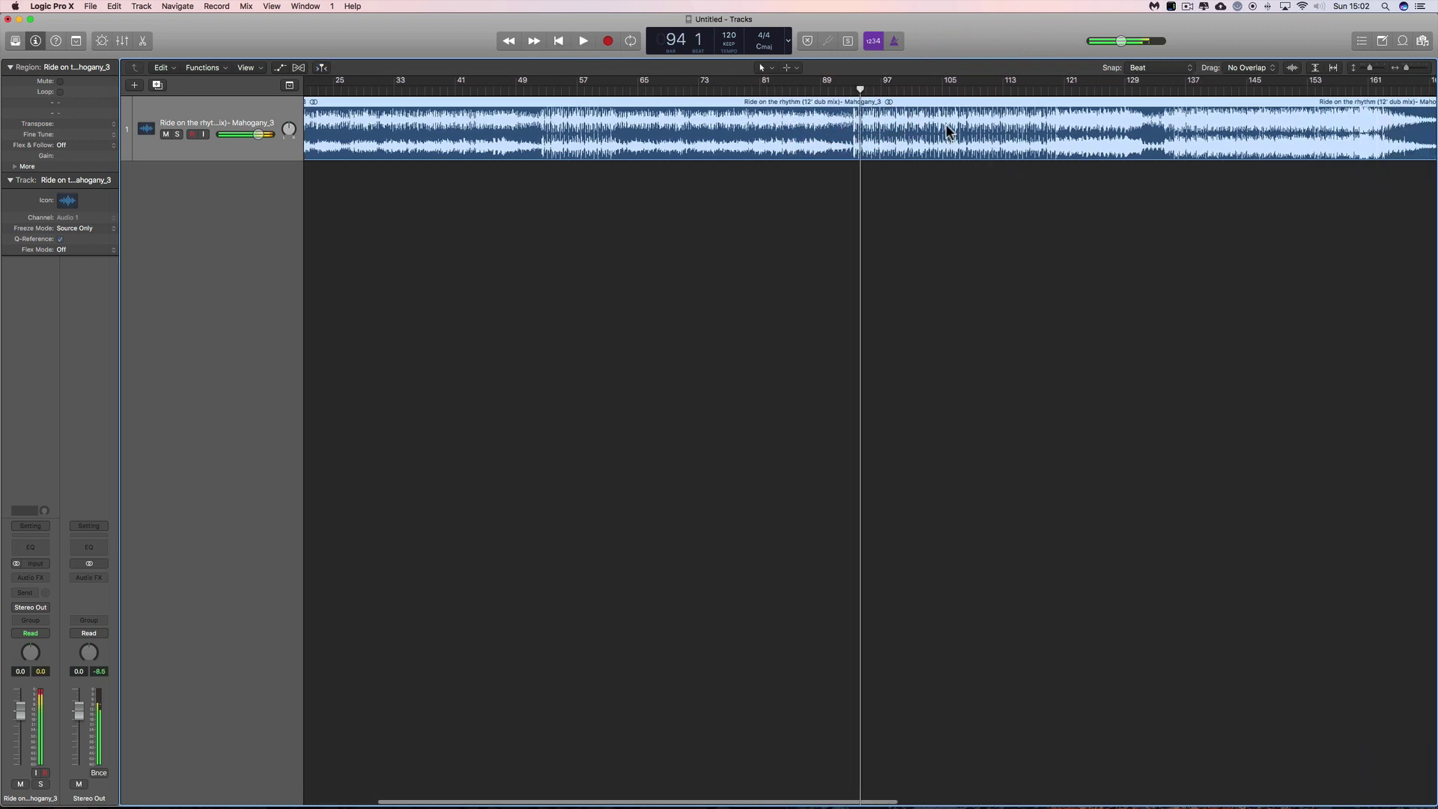
- Audition the end of the song from bar 120 and around bars 131 to 135
double_click(1059, 87)
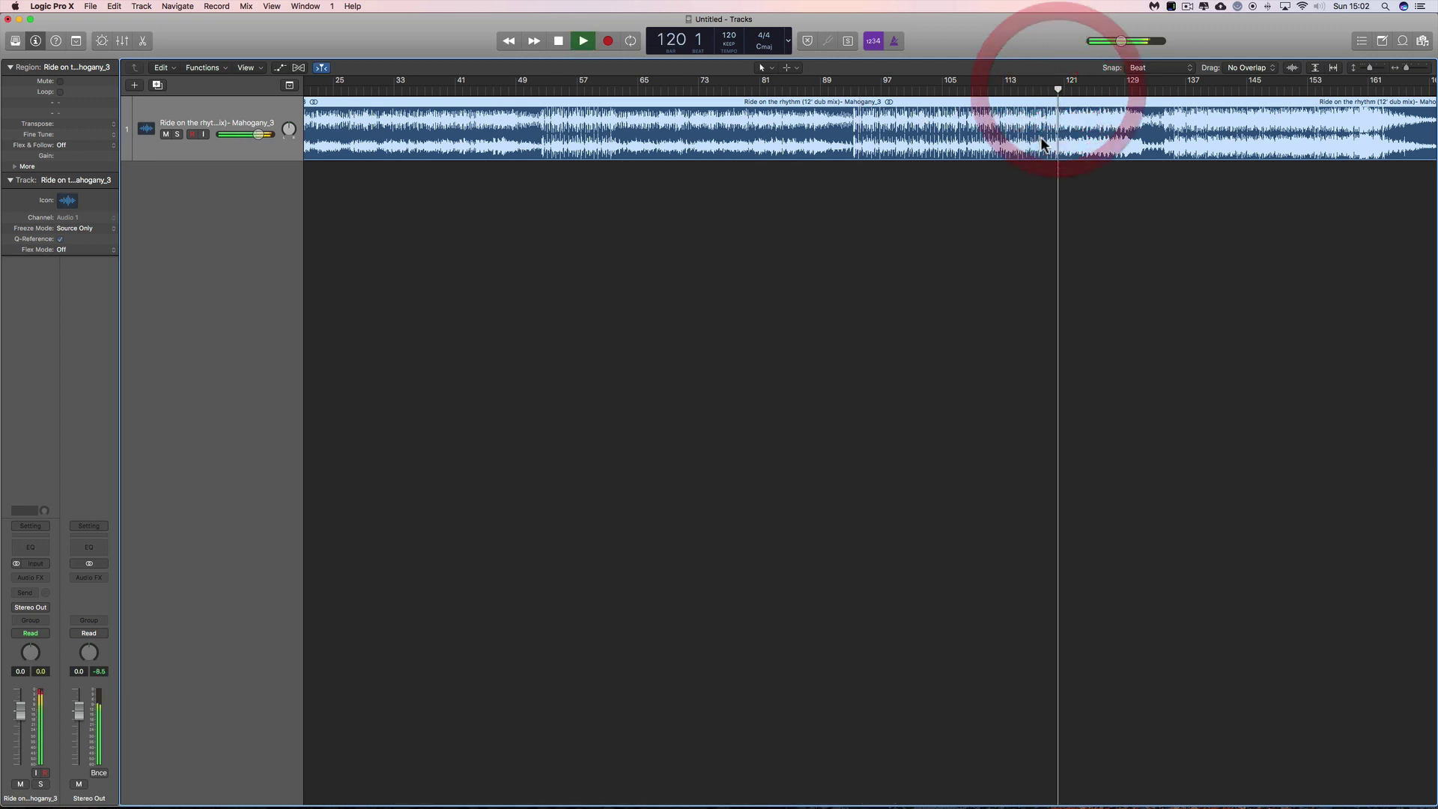
key("space")
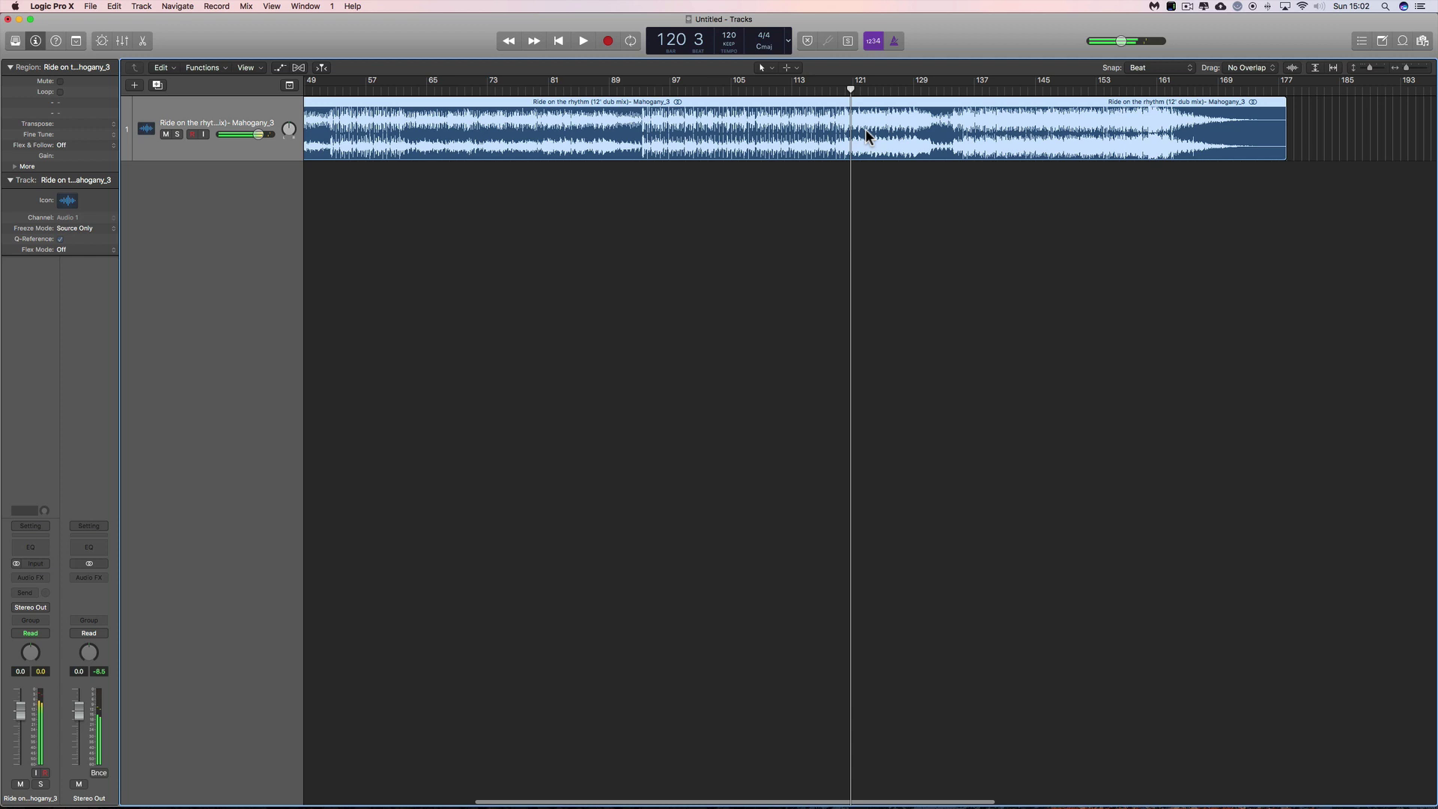
double_click(893, 91)
left_click(929, 92)
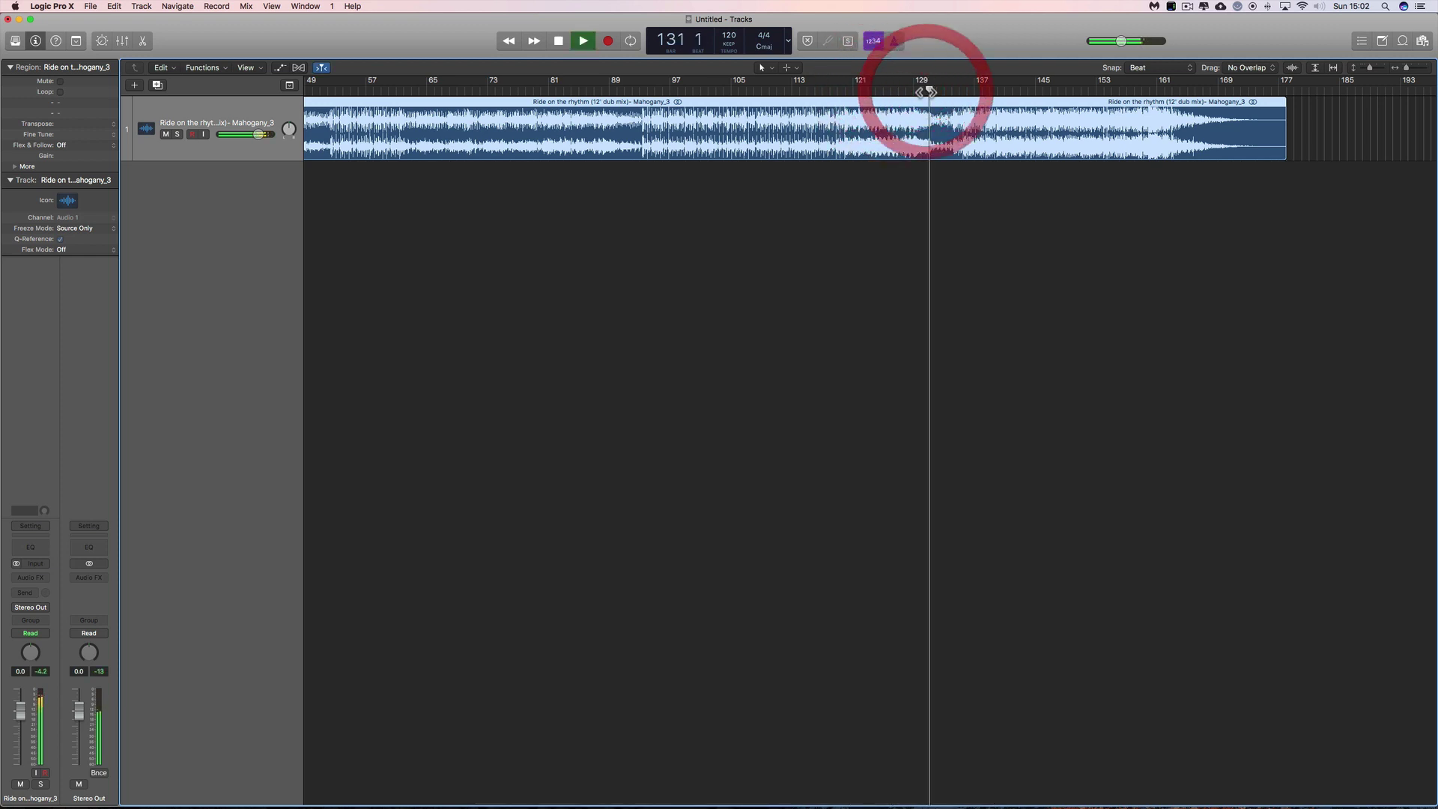
left_click(945, 91)
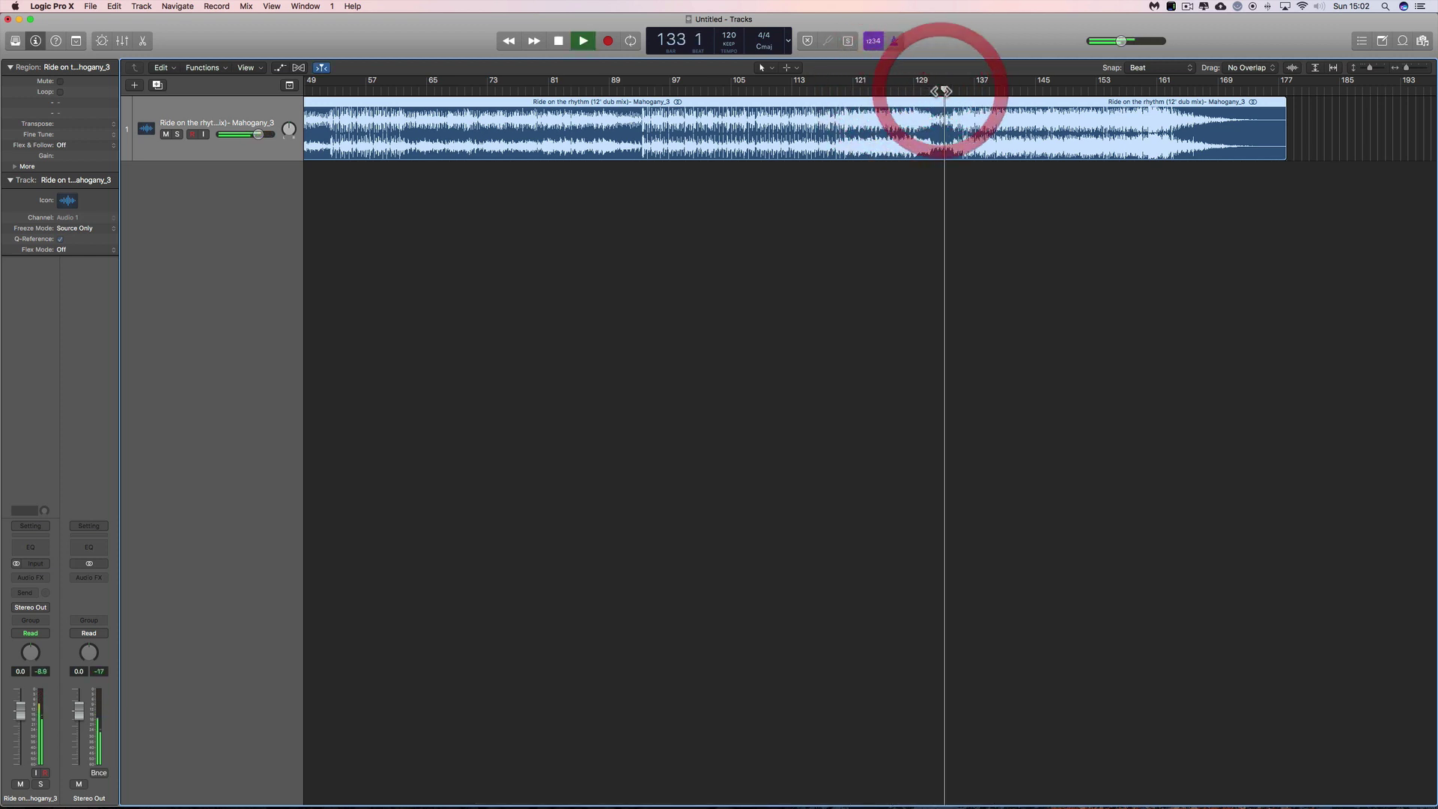
left_click(958, 91)
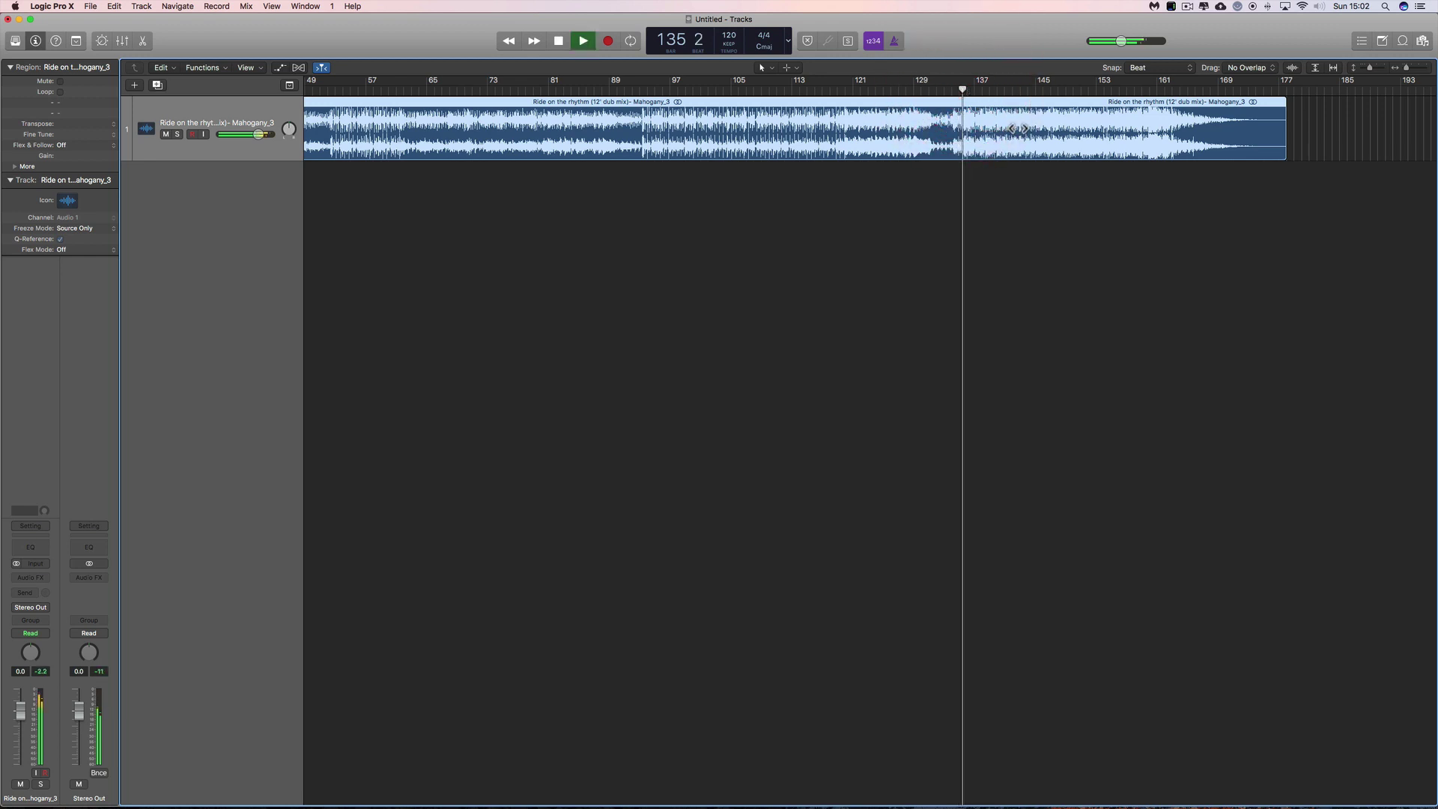
key("space")
- Open the imported song region in the Smart Tempo editor
scroll(956, 134, "left", 3)
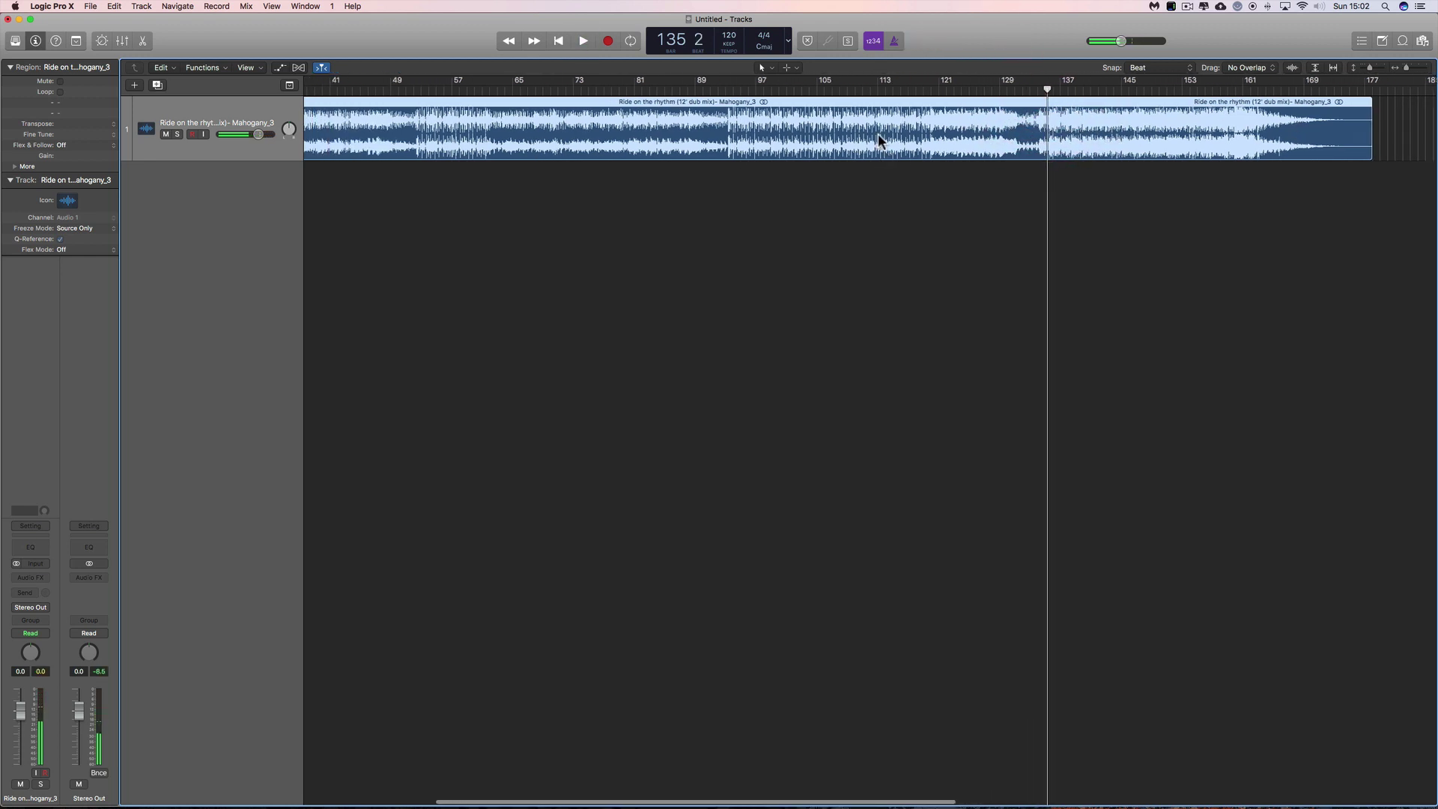
scroll(597, 132, "left", 6)
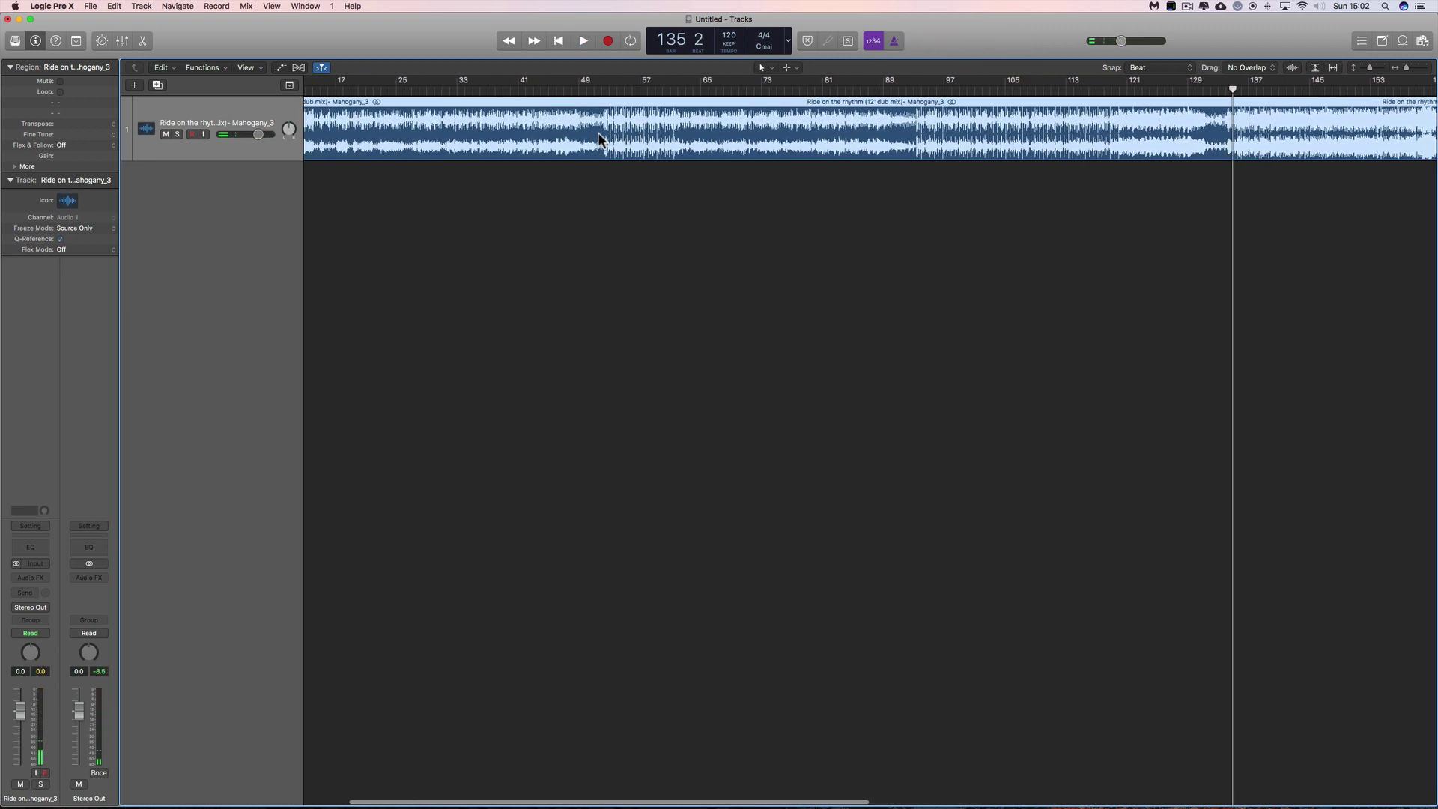
scroll(598, 132, "left", 3)
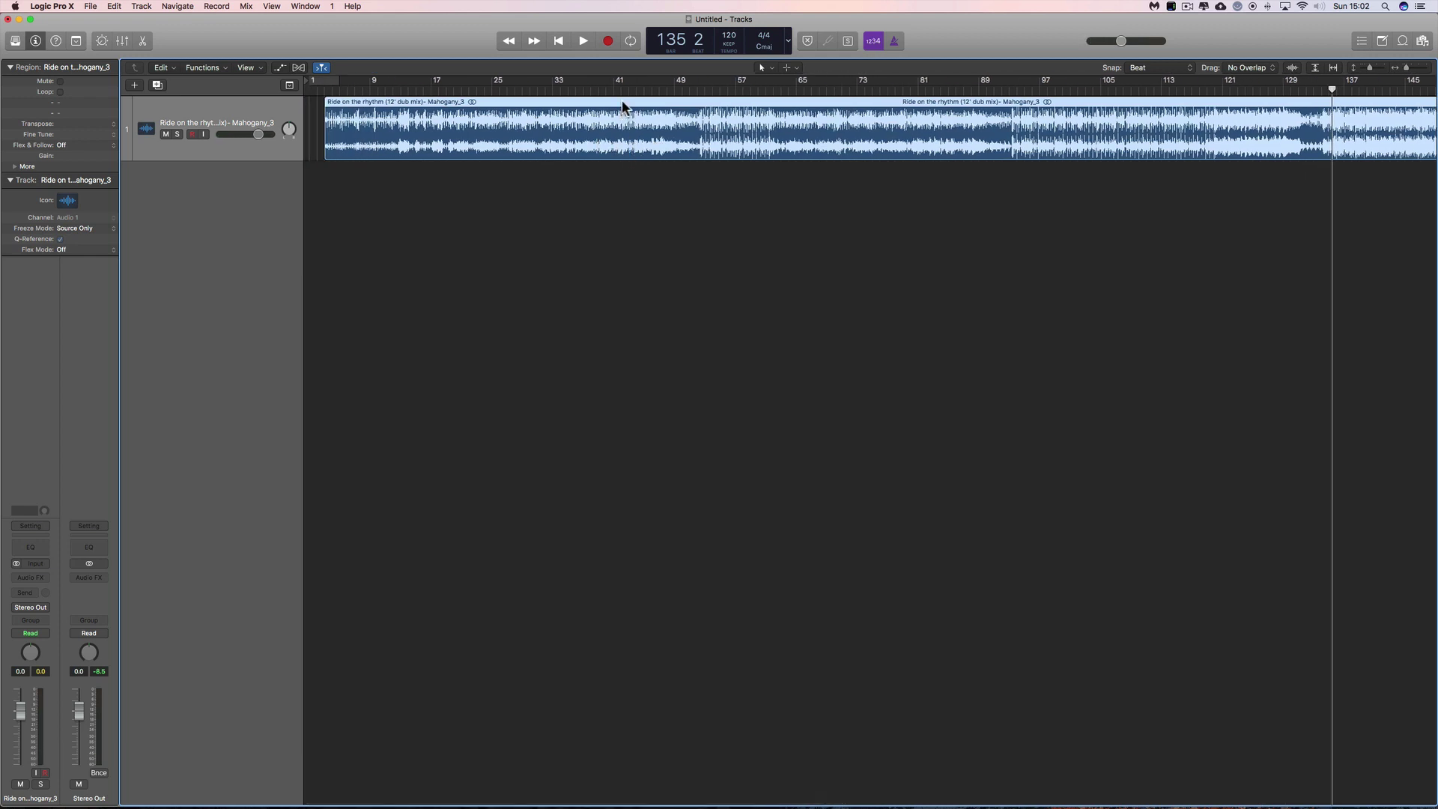
double_click(622, 105)
left_click(861, 454)
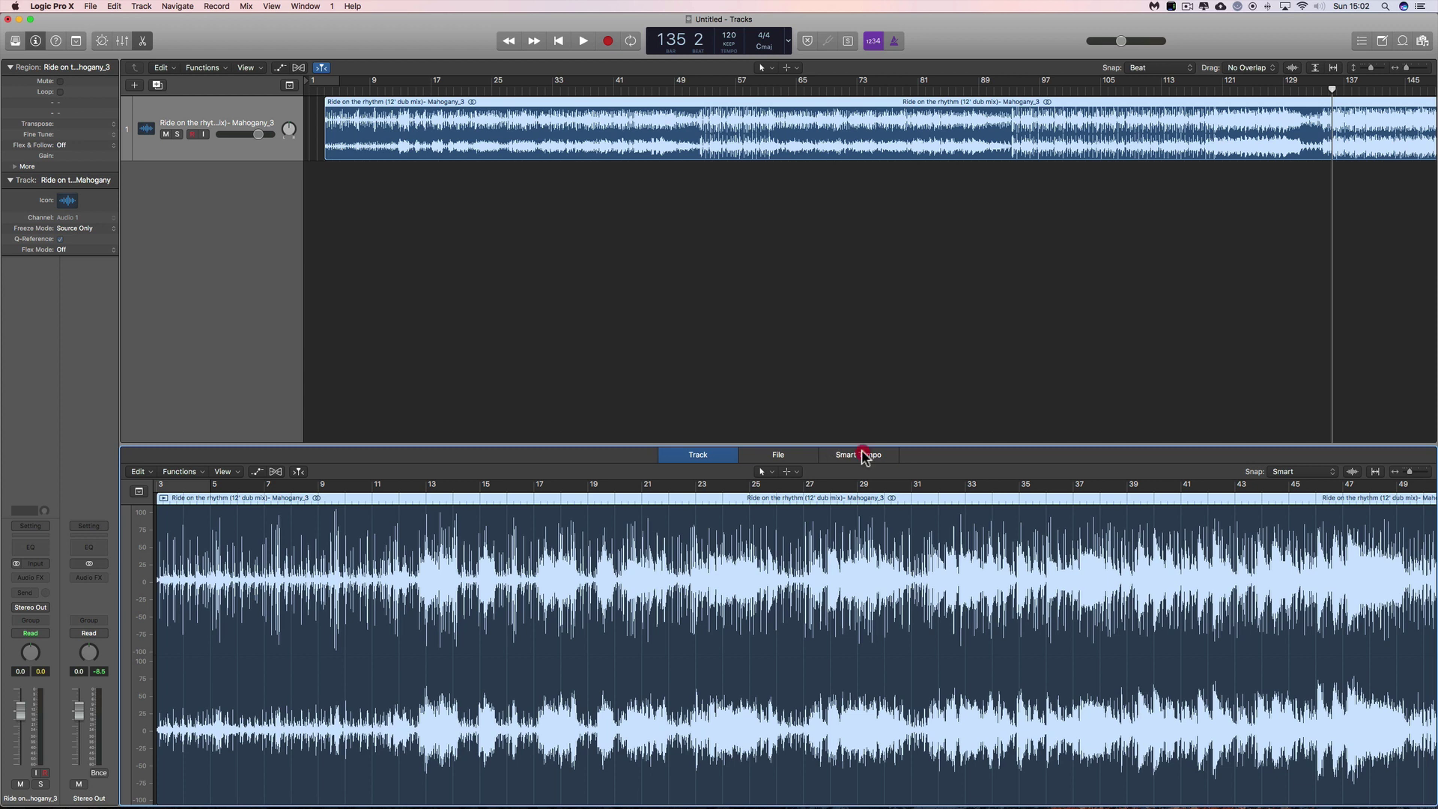
left_click(780, 663)
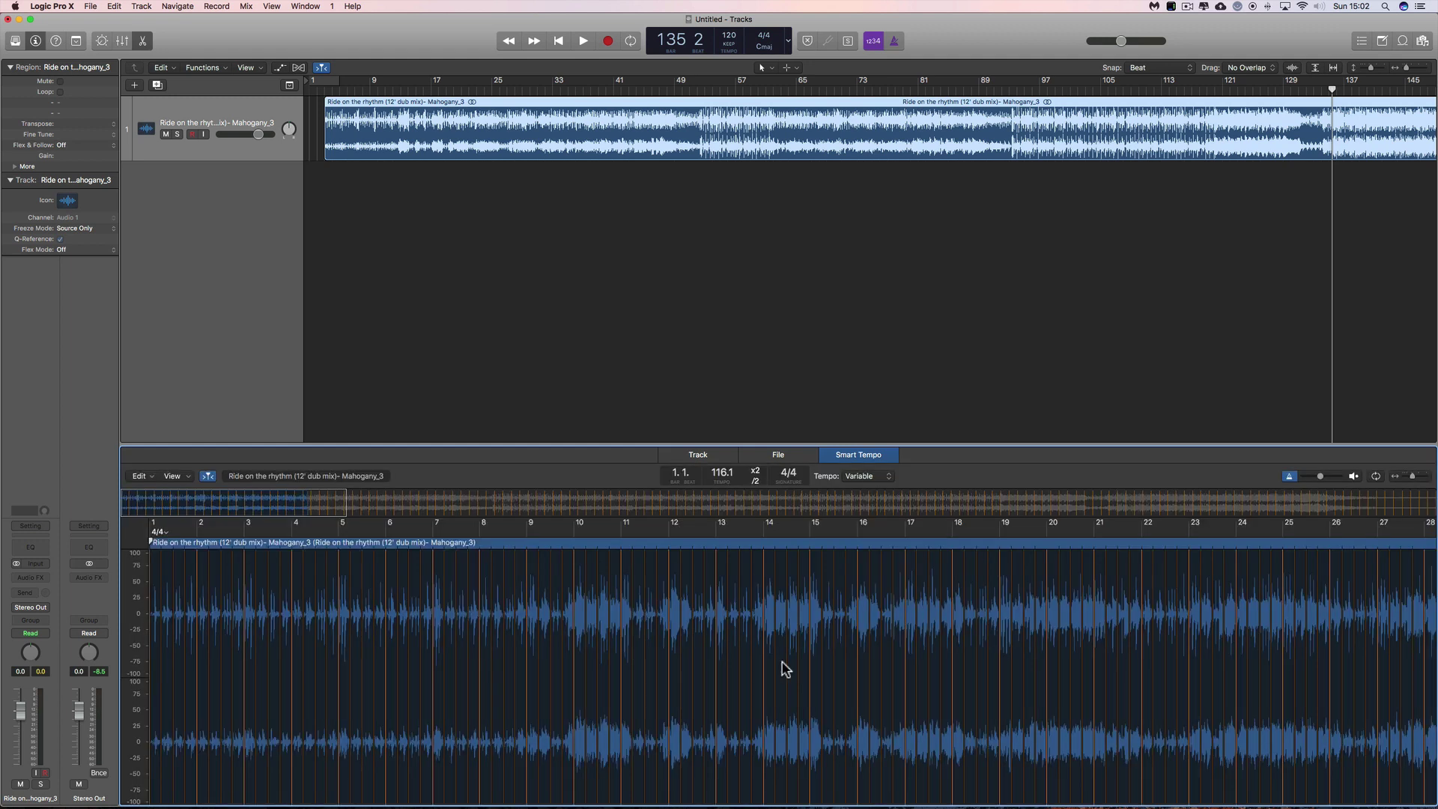
scroll(743, 645, "right", 1)
- Check the tempo type options, leave Variable selected, and examine the beat markers around bars 10 to 22
left_click(876, 478)
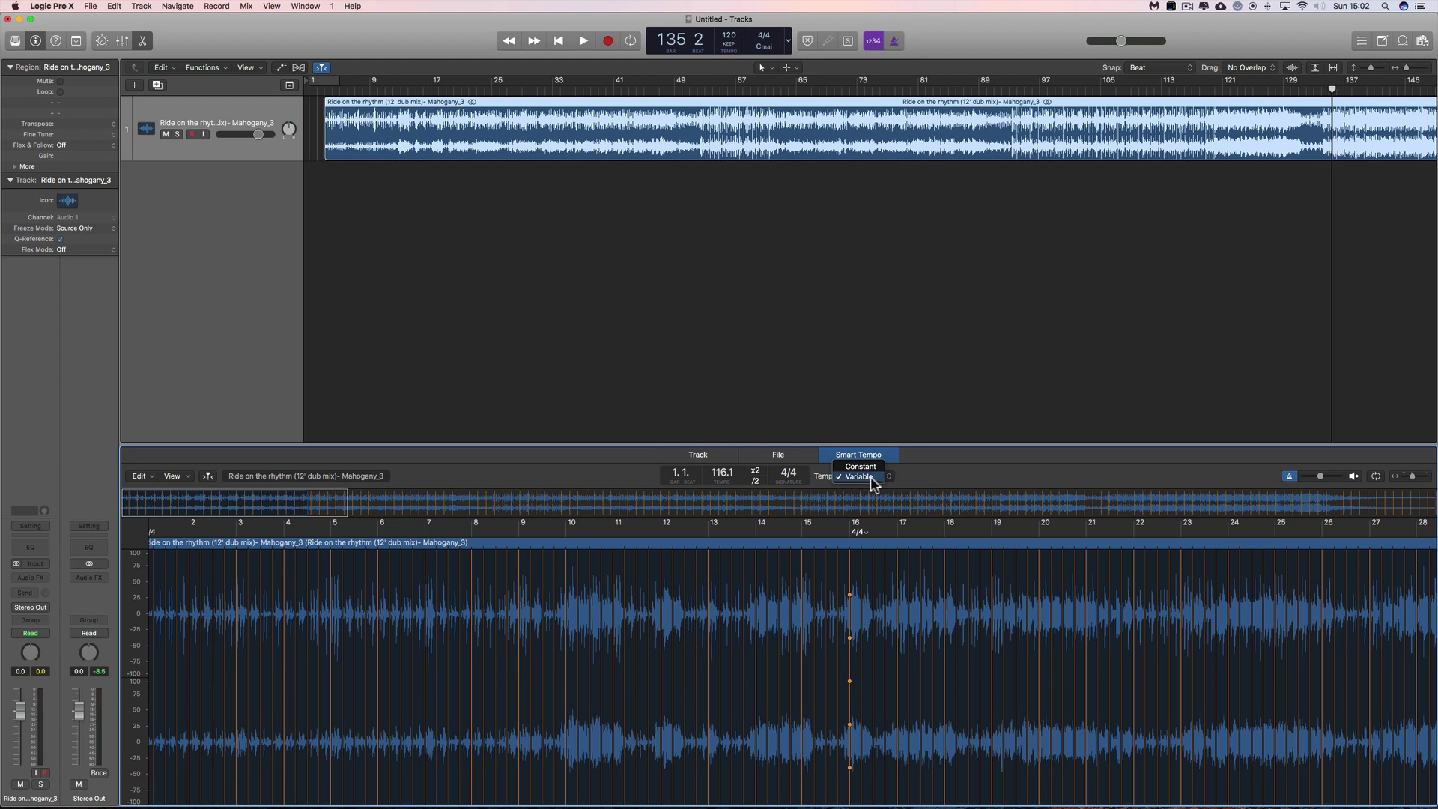
left_click(947, 473)
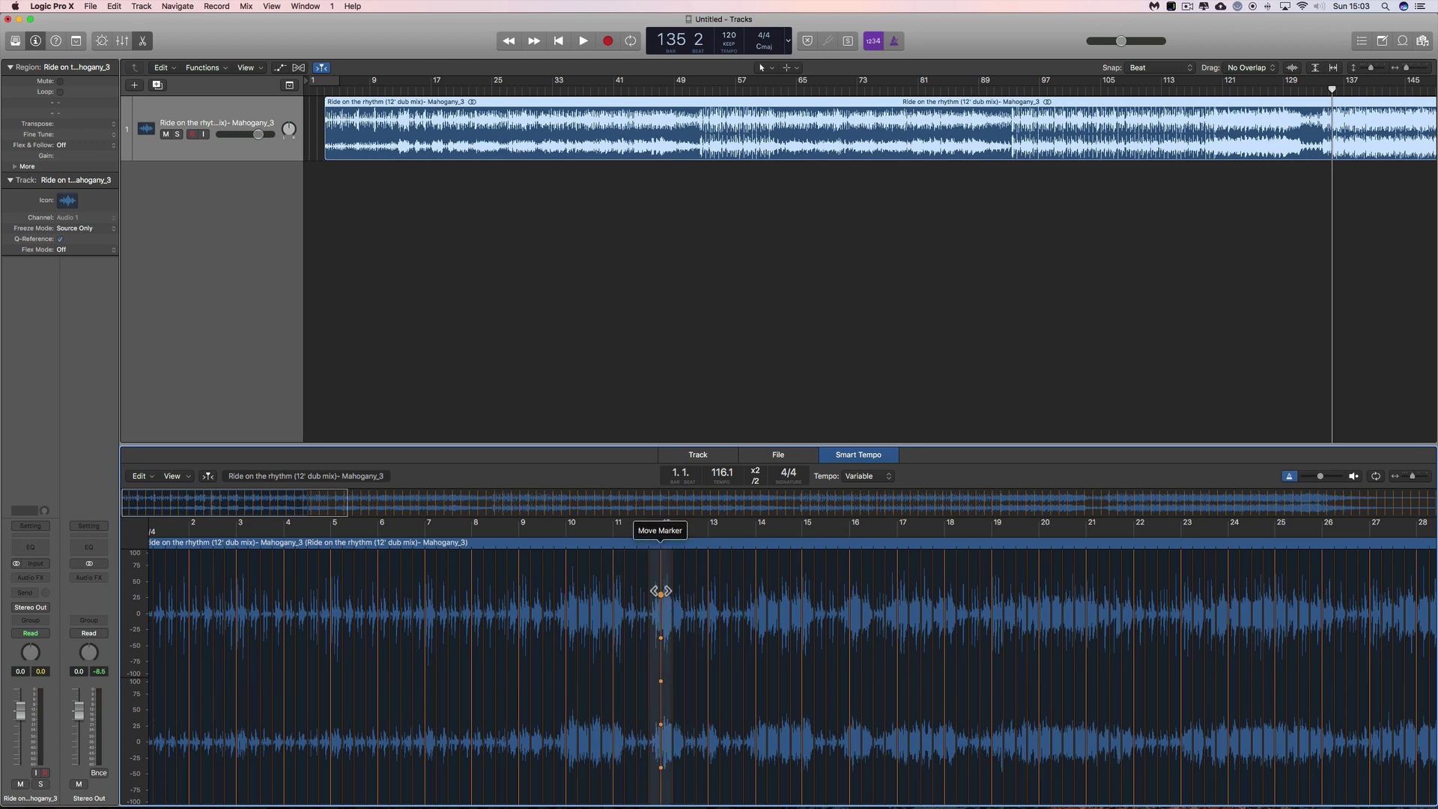
mouse_move(661, 594)
left_mouse_down()
mouse_move(701, 593)
mouse_move(678, 594)
left_mouse_up()
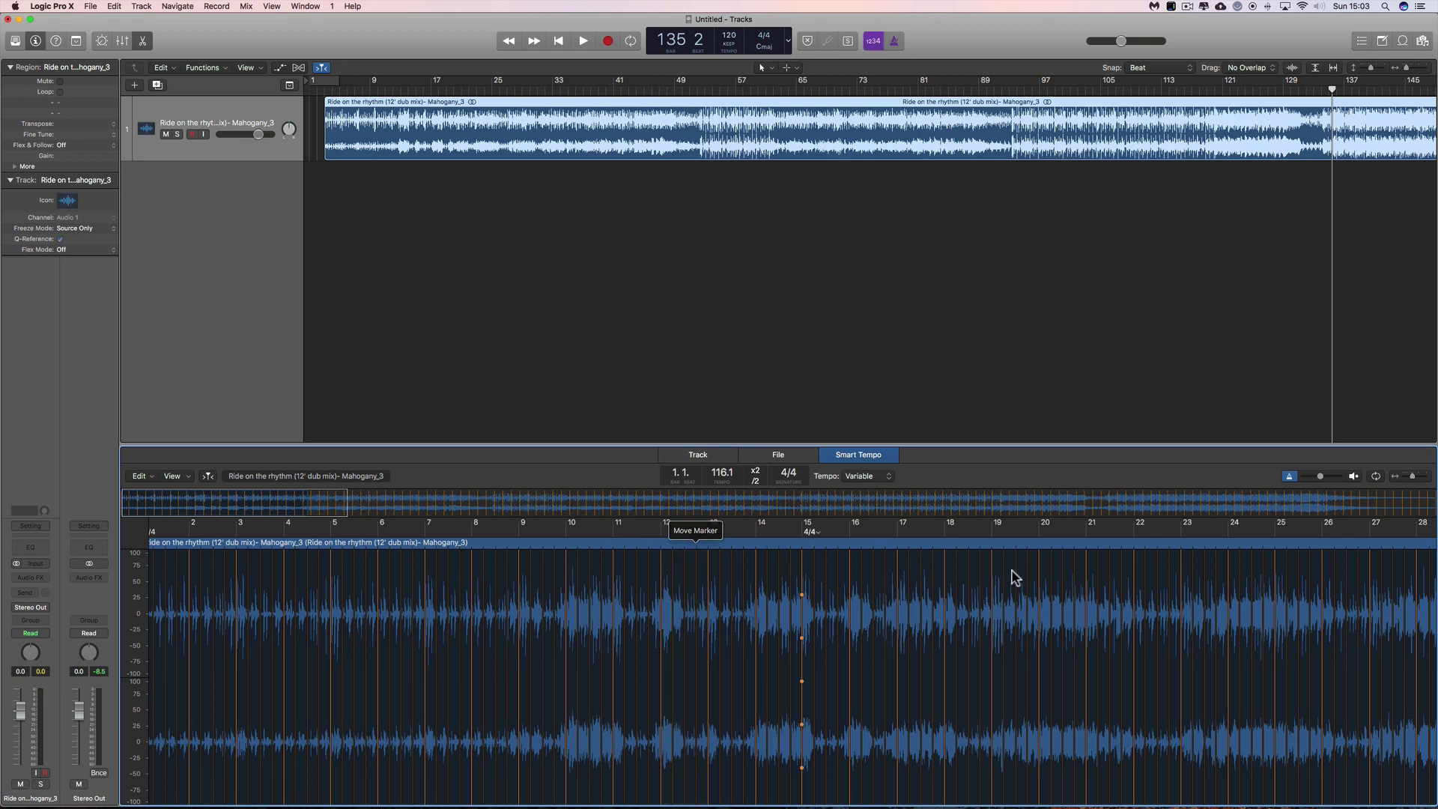
left_click_drag(1413, 477, 1414, 482)
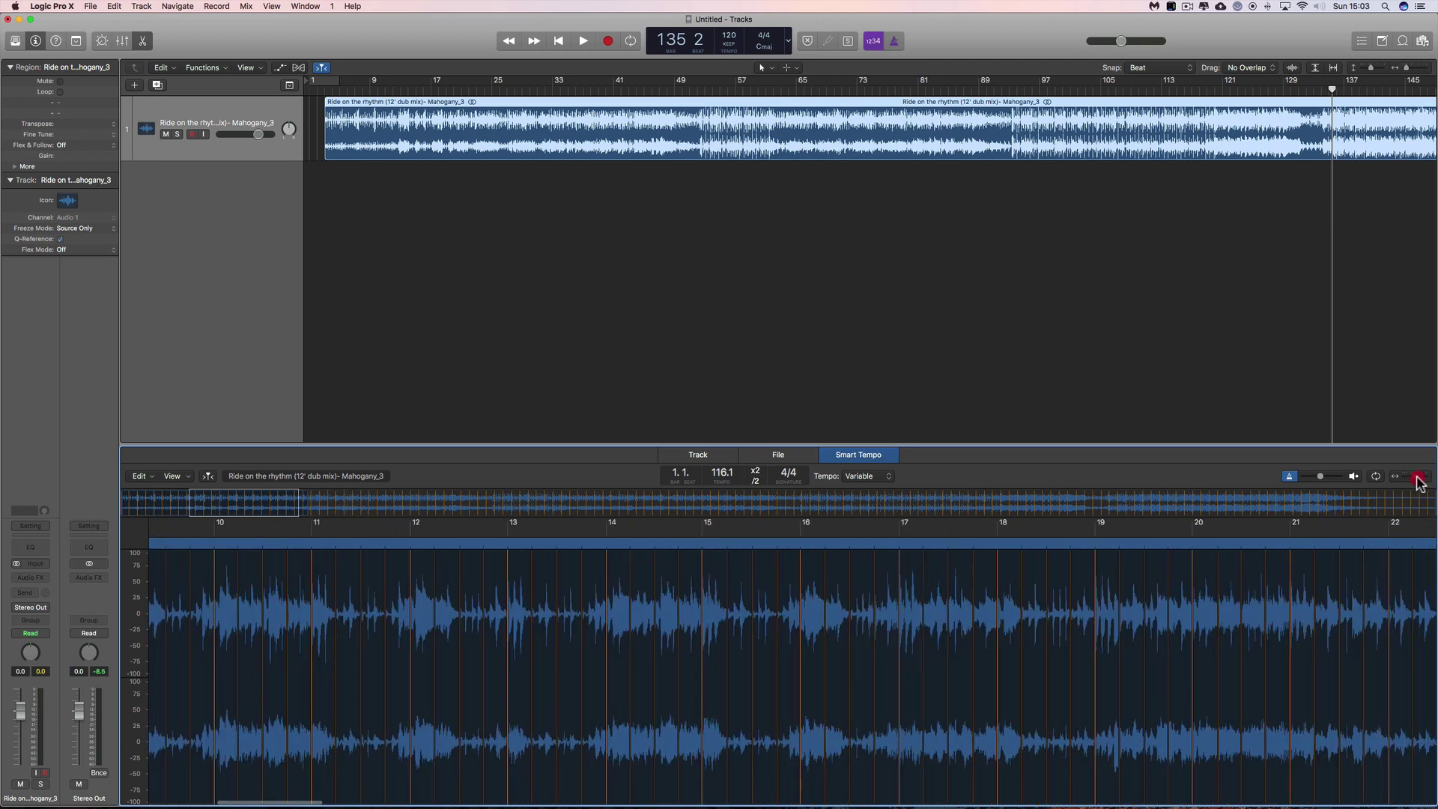
- Audition the song in the Smart Tempo editor from bar 13 and lower the metronome click volume slightly
left_click(509, 545)
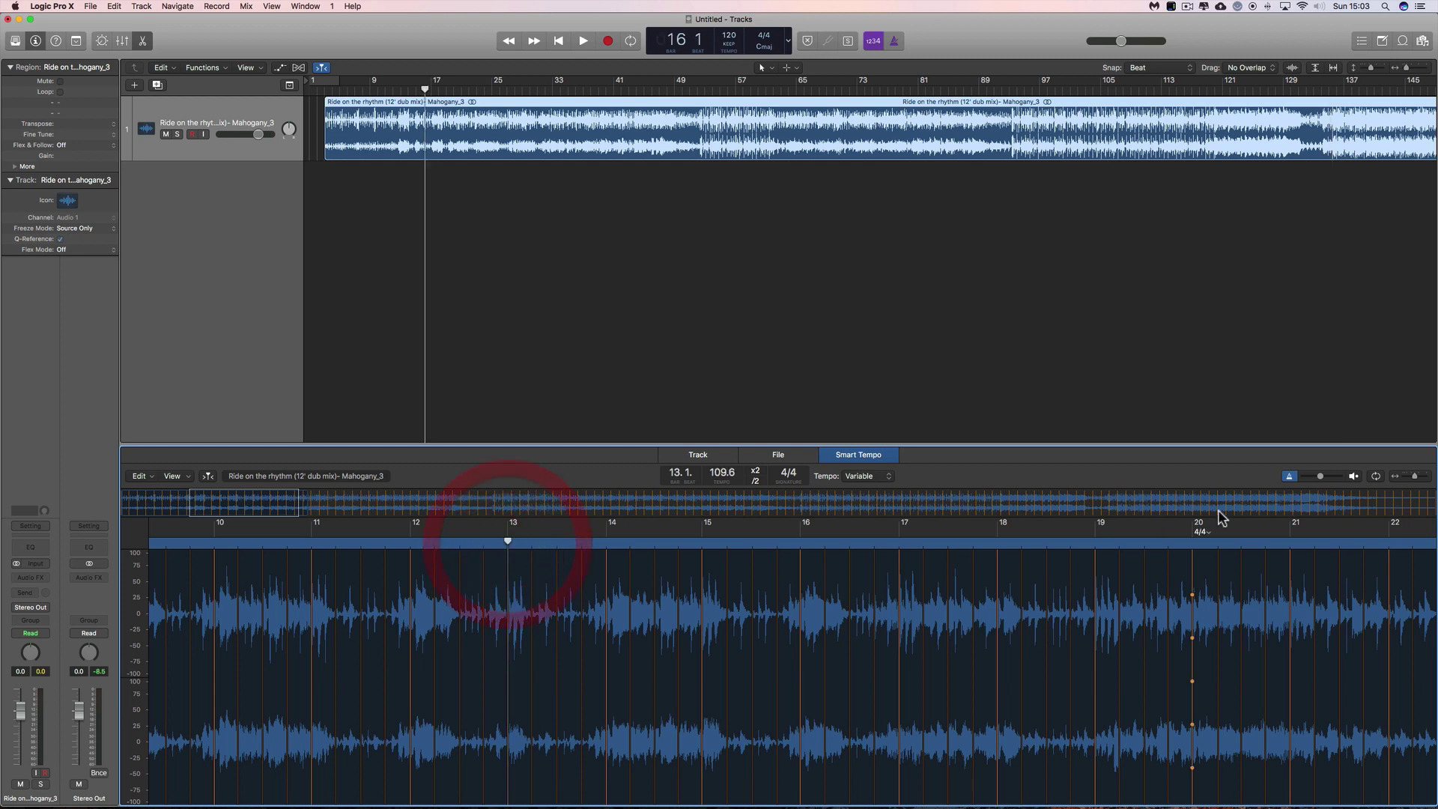
left_click(1353, 476)
left_click_drag(1321, 478, 1325, 482)
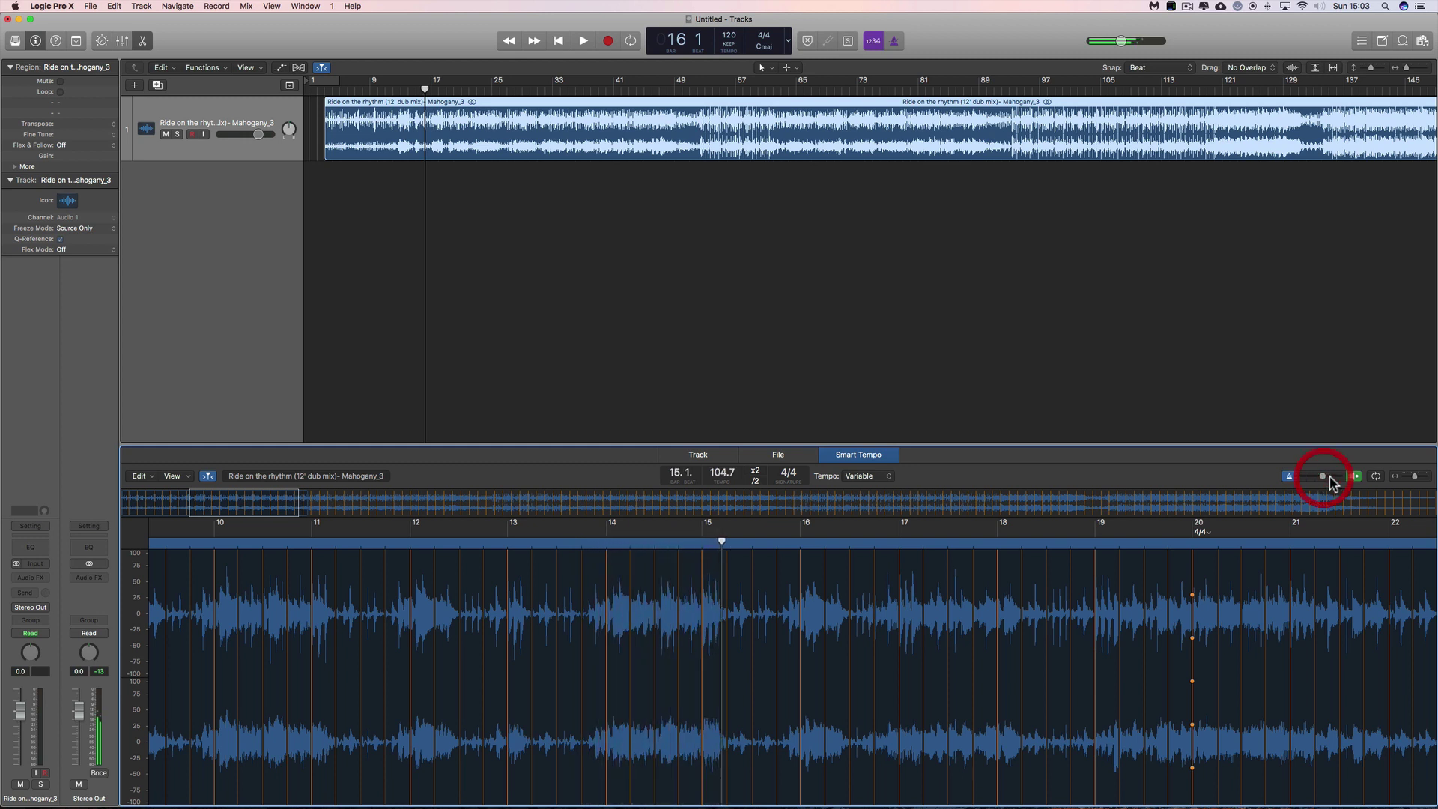
left_click(1354, 477)
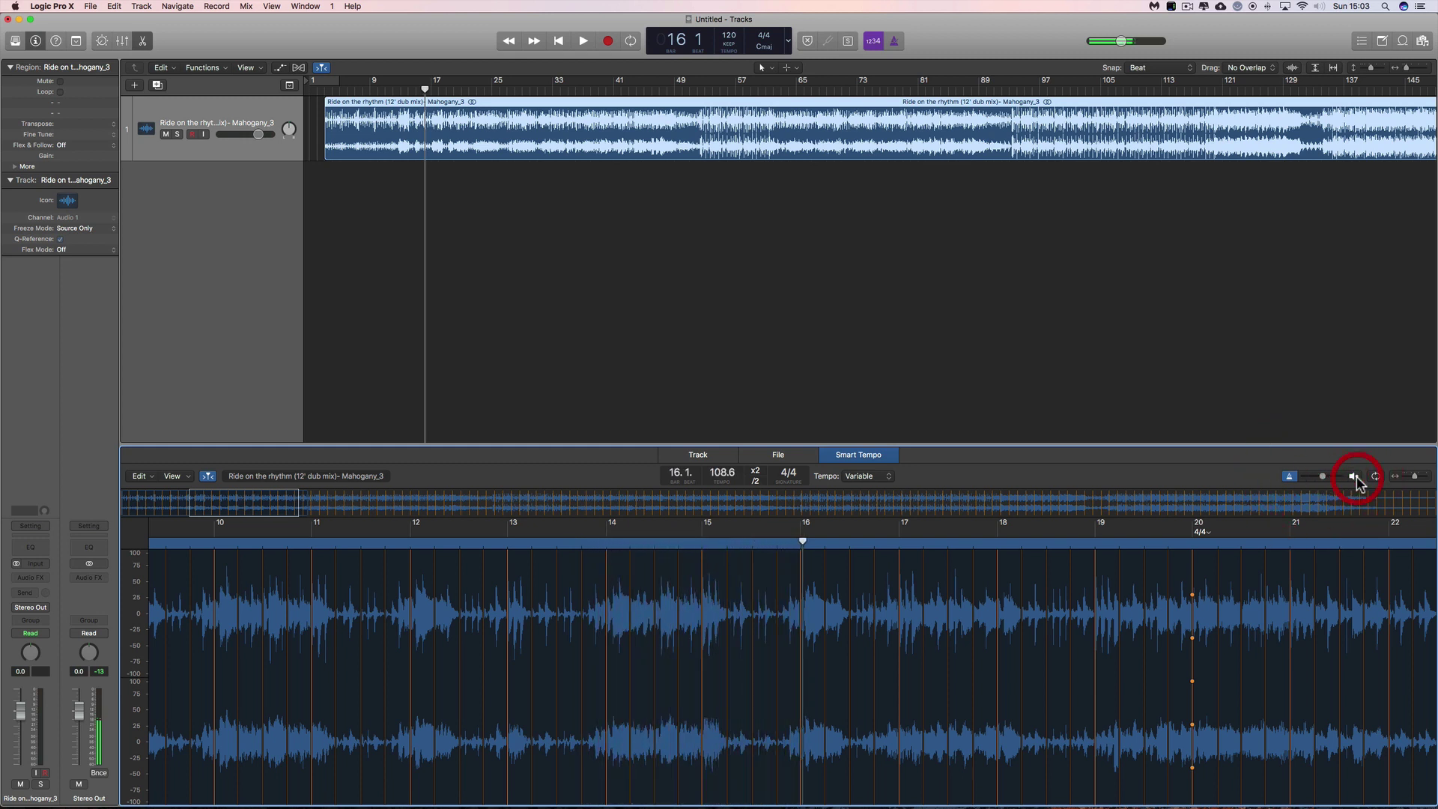
left_click_drag(1322, 478, 1316, 481)
left_click(1353, 477)
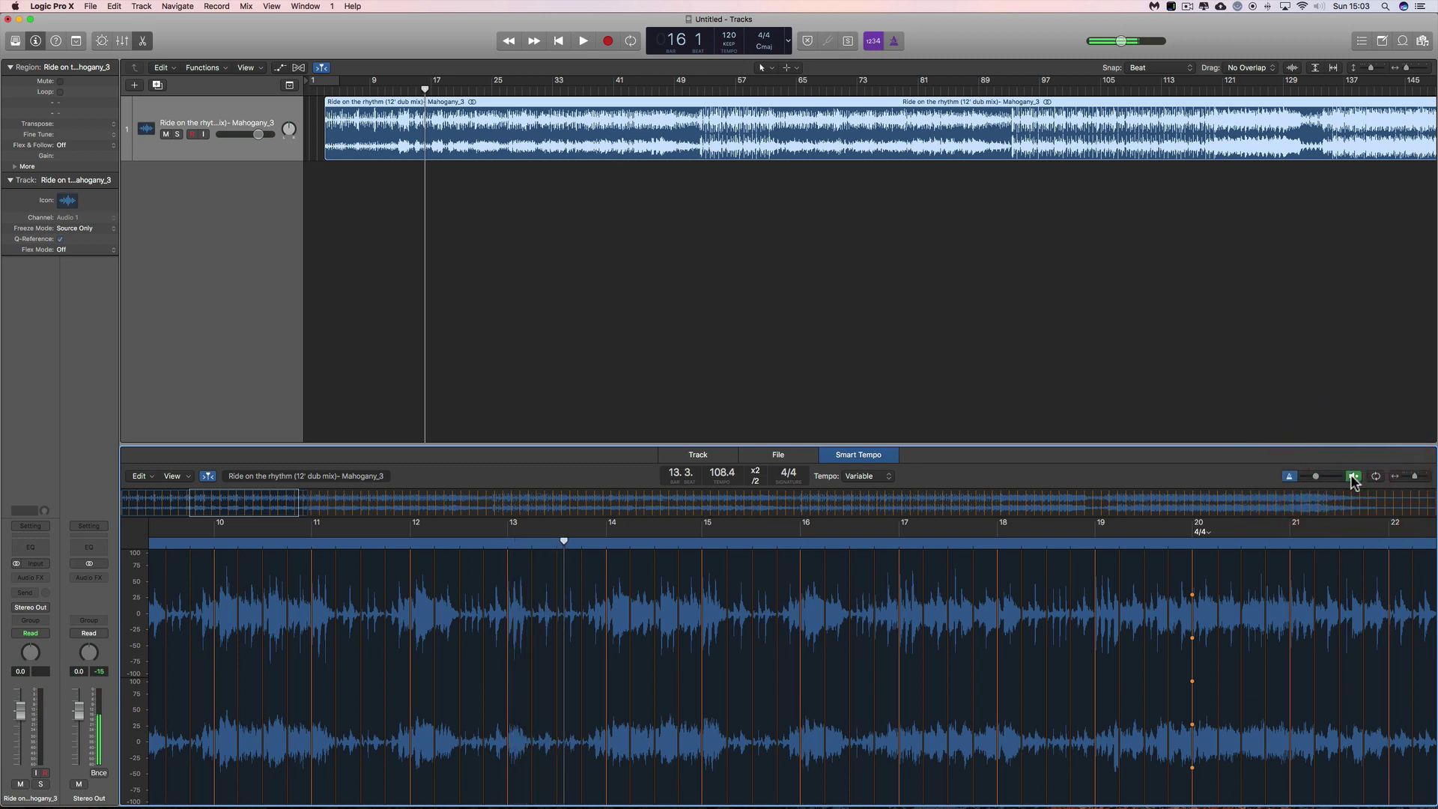
left_click(1353, 477)
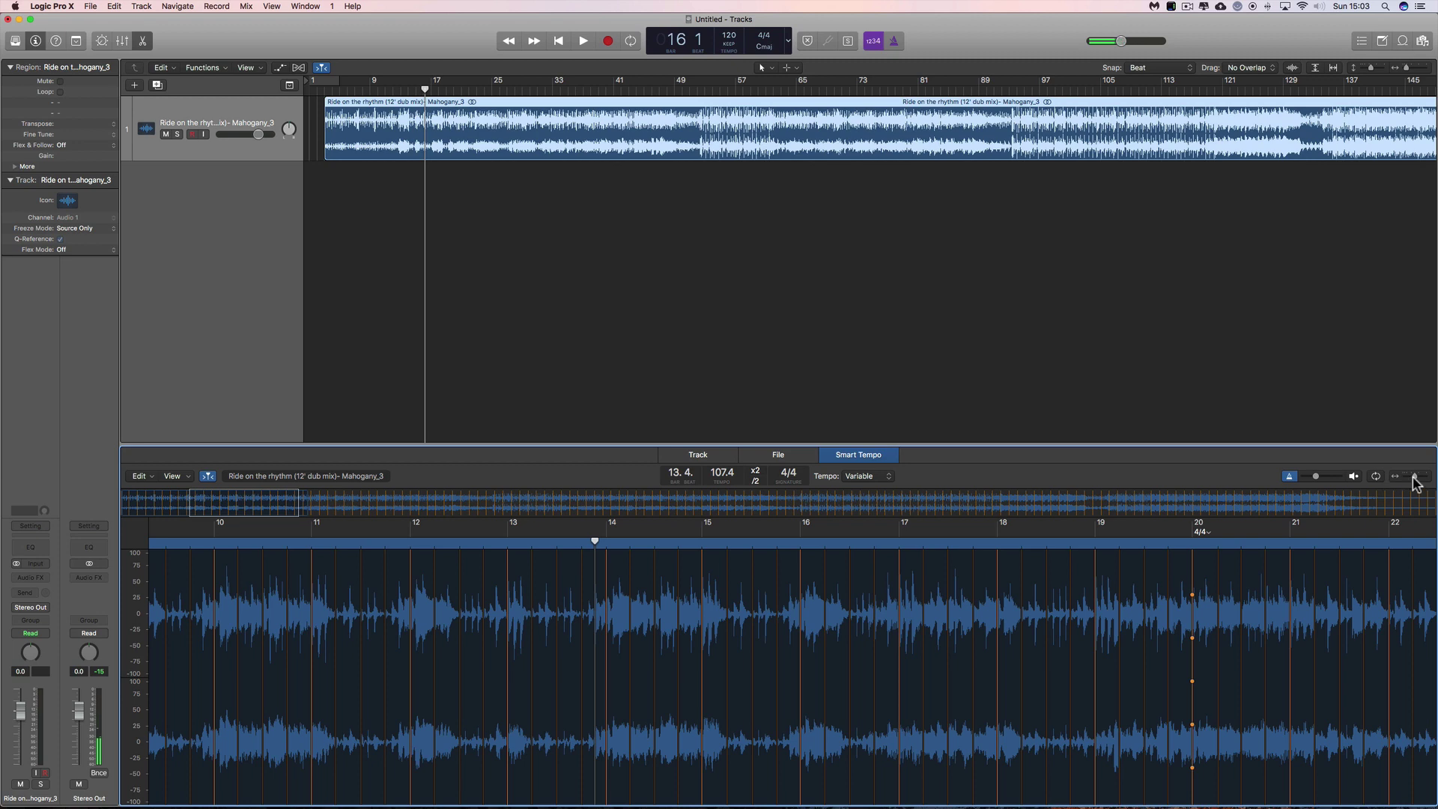
- Try moving the beat markers in bar 28 earlier and undo the marker changes
left_click_drag(1413, 481, 1416, 481)
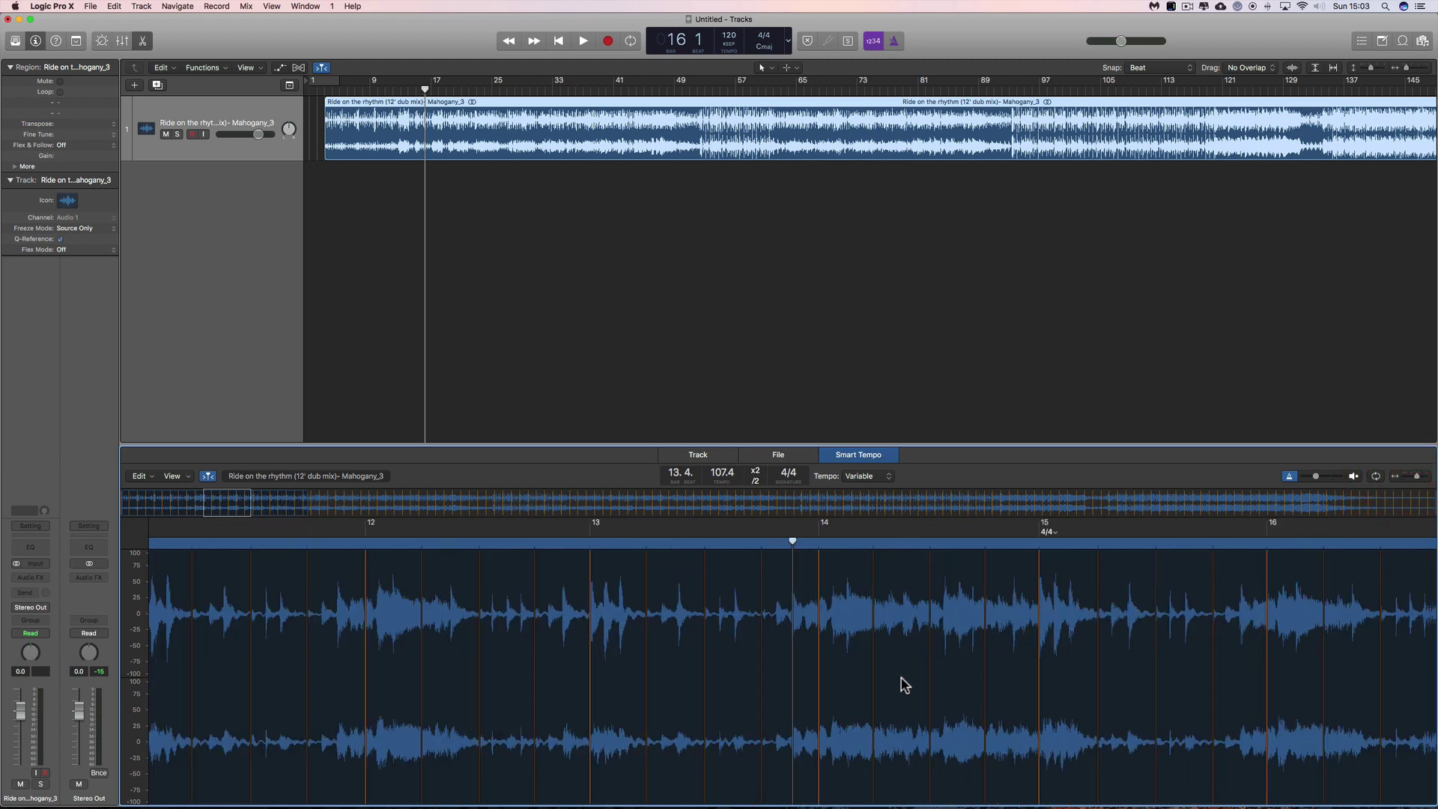
left_click_drag(793, 542, 1276, 583)
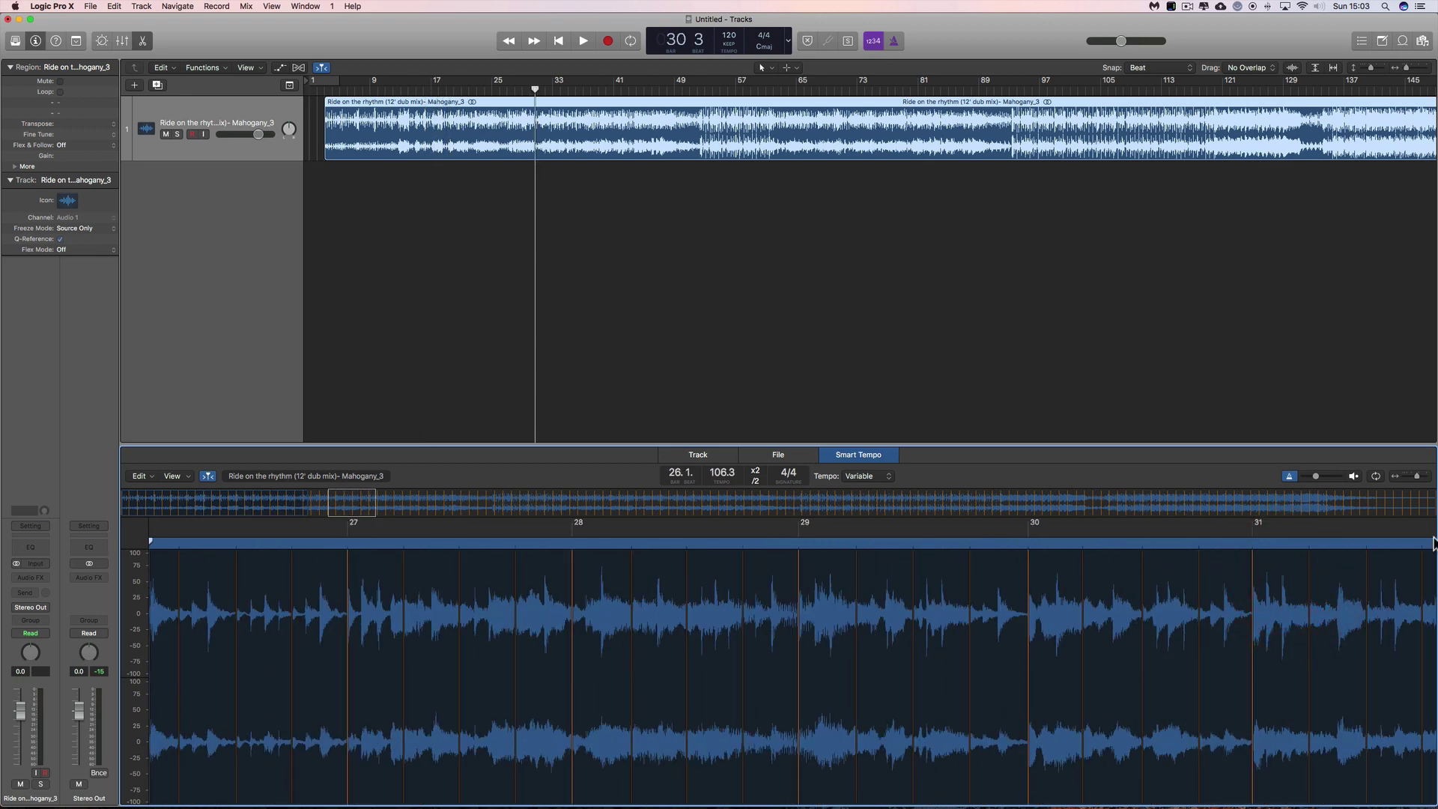
left_click(1415, 476)
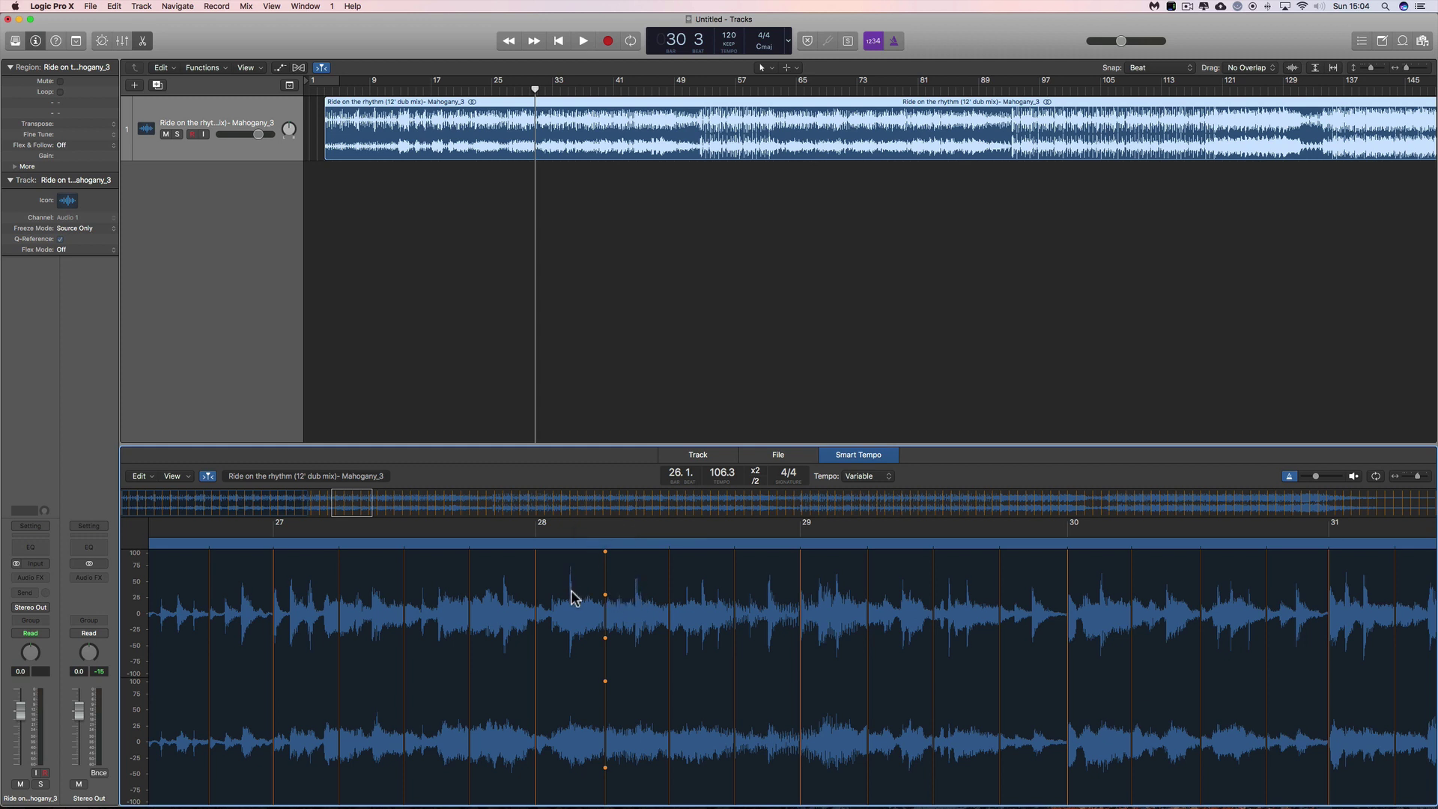
left_click_drag(605, 577, 546, 584)
key("super+z")
key("super+z")
left_click_drag(571, 586, 505, 588)
- Audition the section starting at beat 3 of bar 45 in the Smart Tempo editor with the metronome click
left_click(1416, 478)
left_click(1416, 478)
left_click(1416, 477)
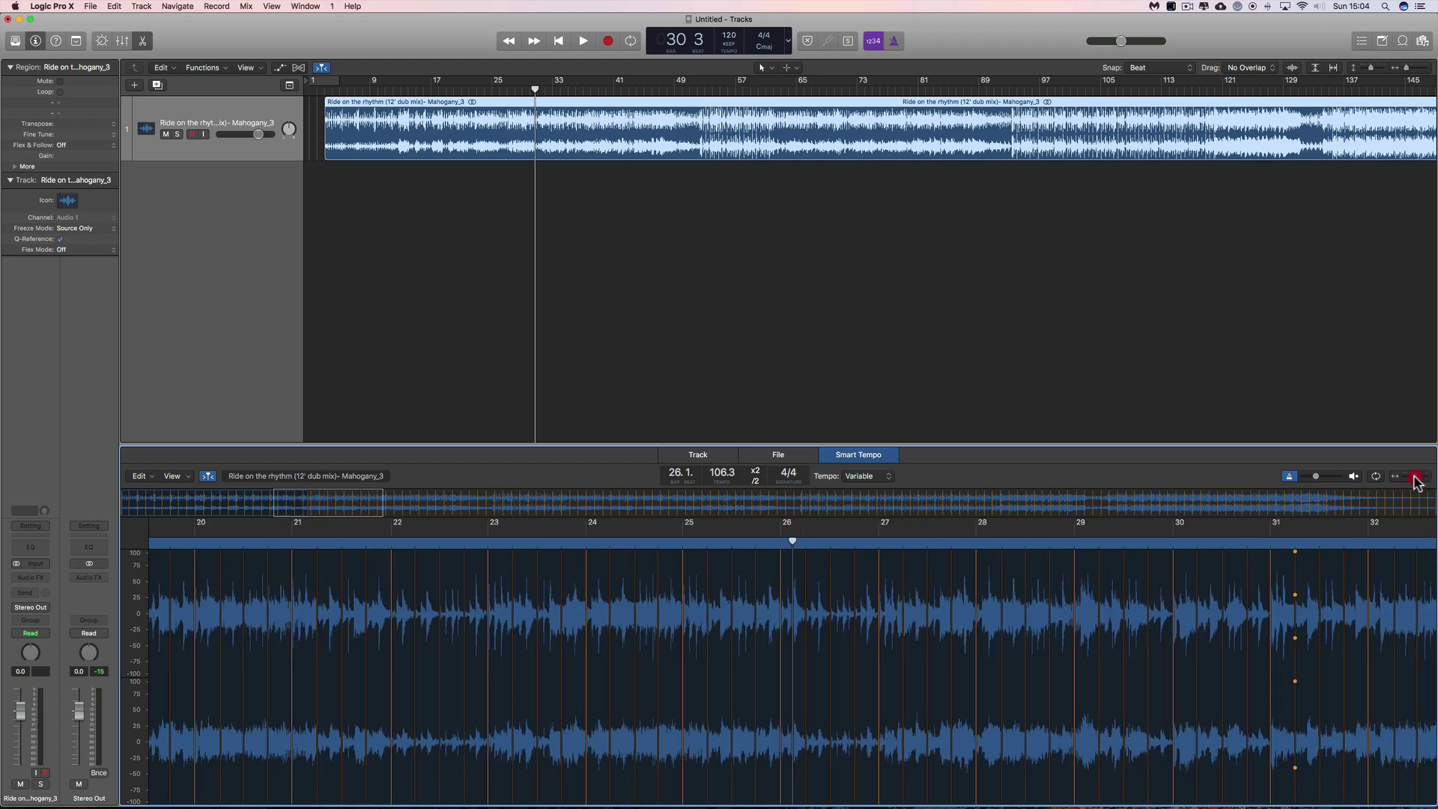
left_click(760, 540)
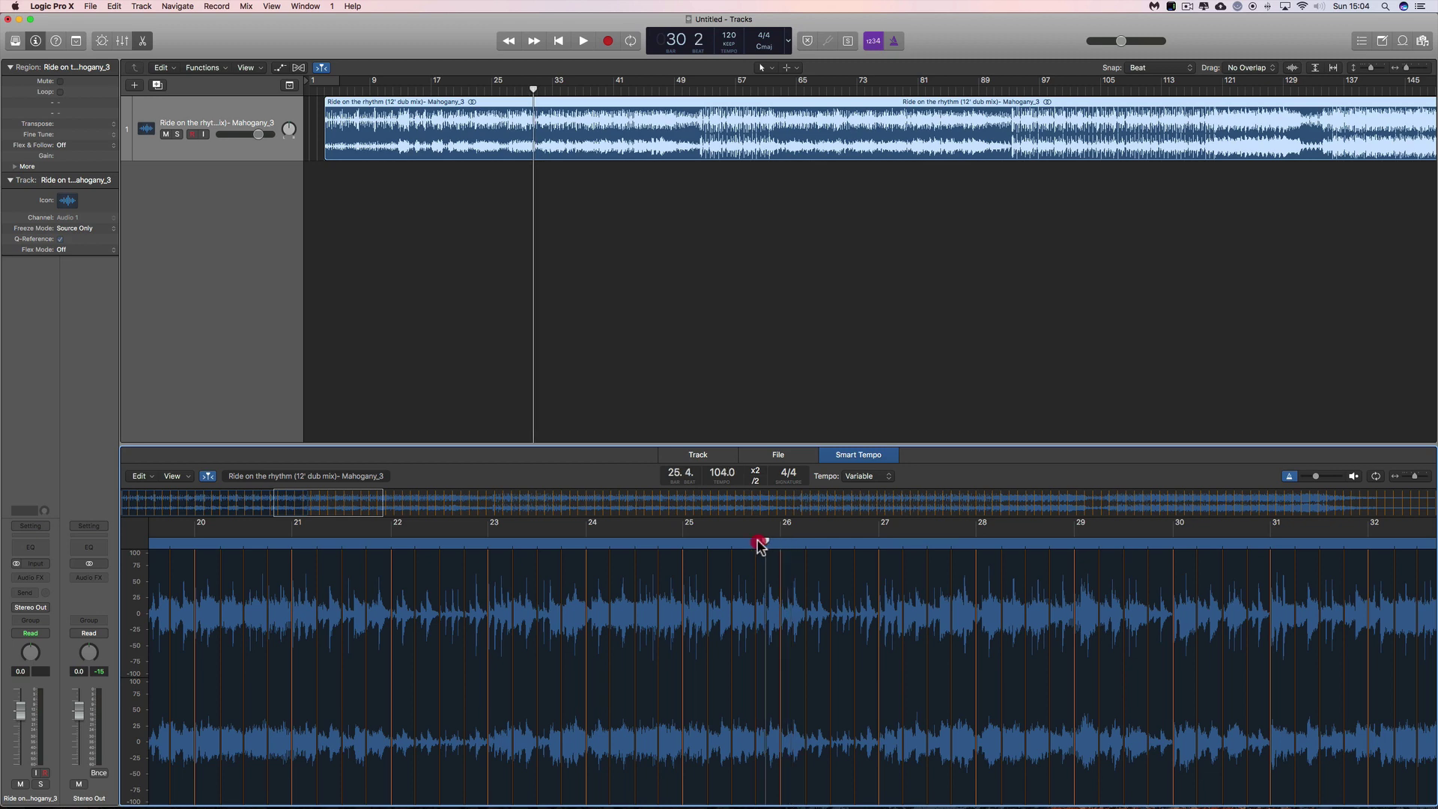
left_click(398, 539)
left_click(338, 541)
scroll(1021, 595, "right", 10)
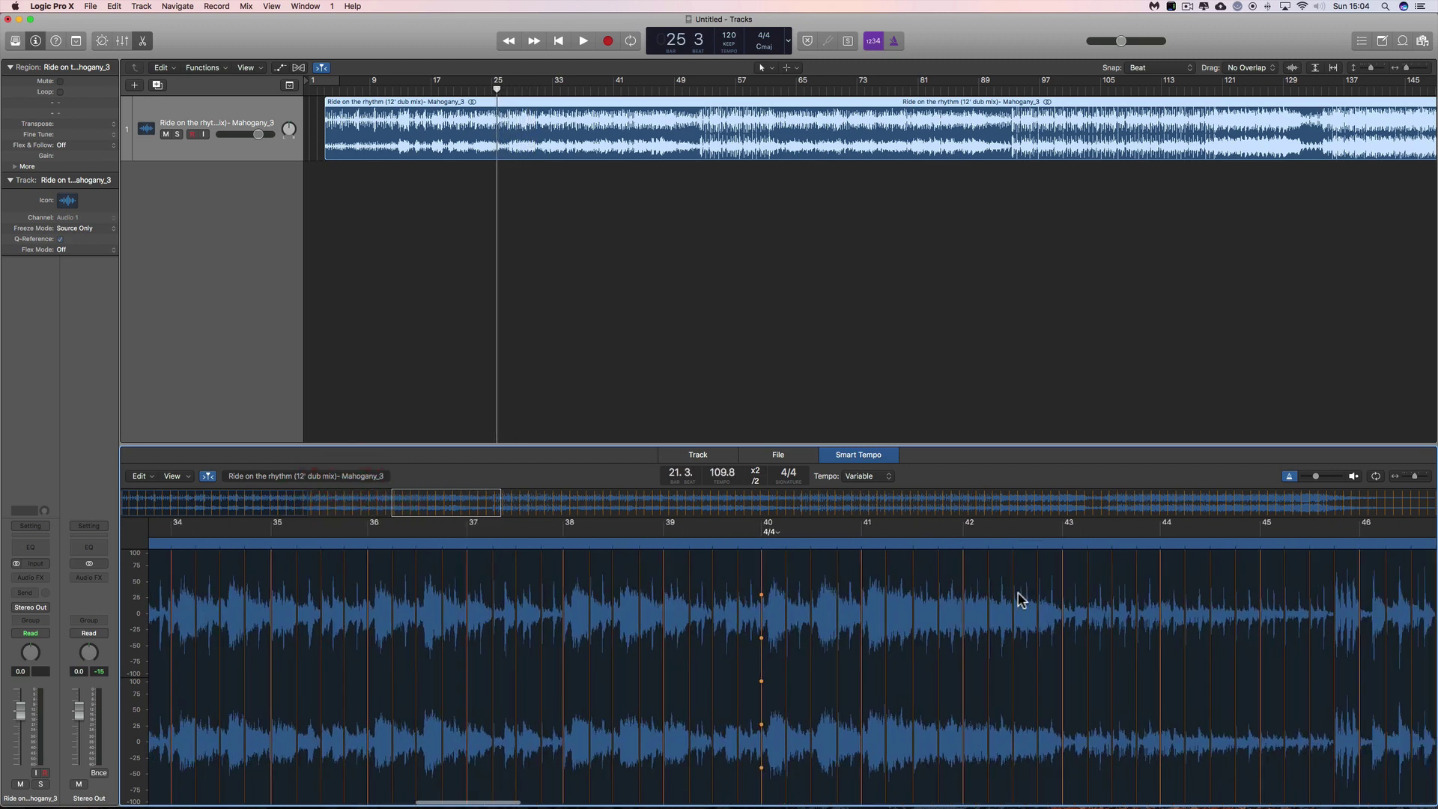
scroll(1021, 597, "right", 5)
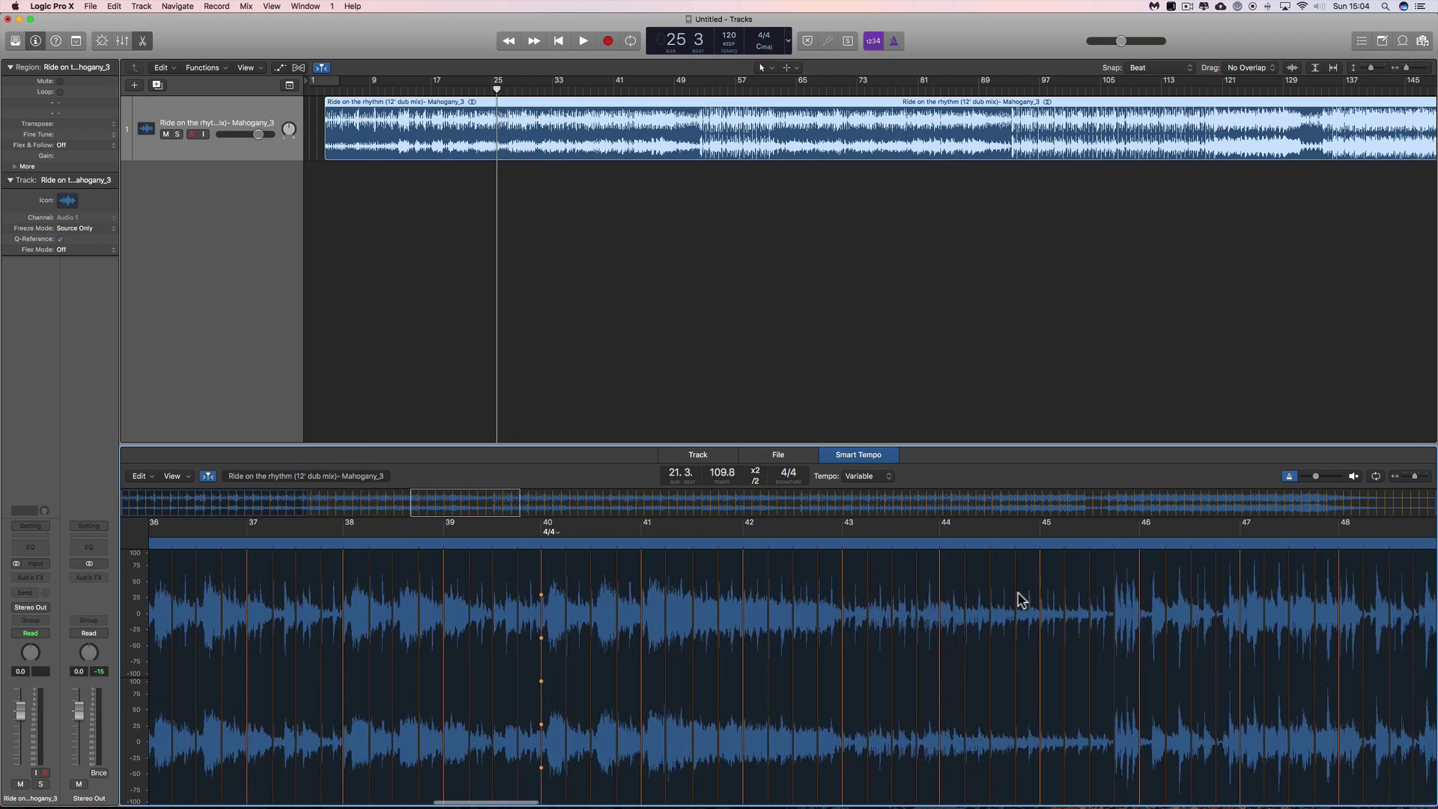
left_click(1106, 547)
scroll(1352, 496, "right", 8)
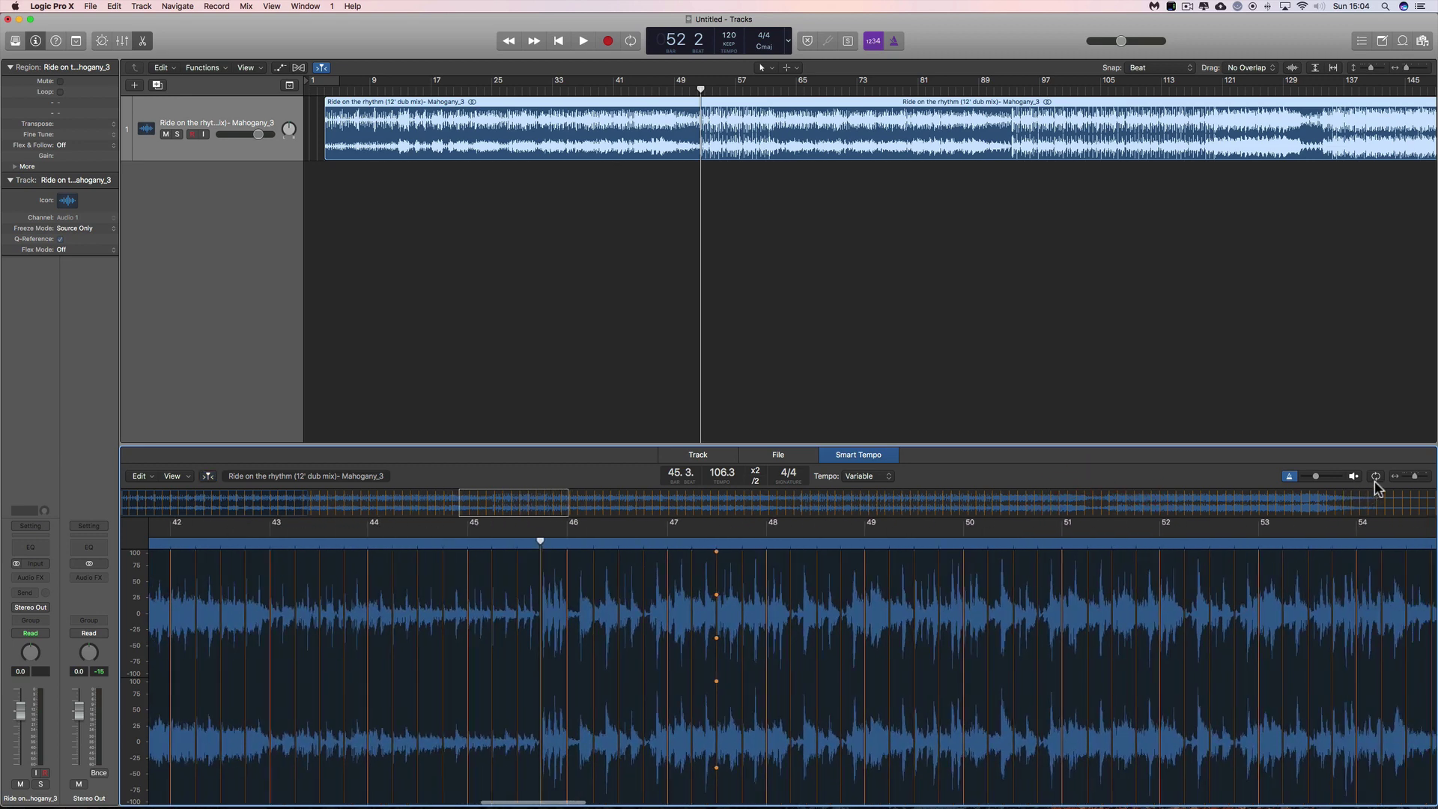
left_click(1354, 477)
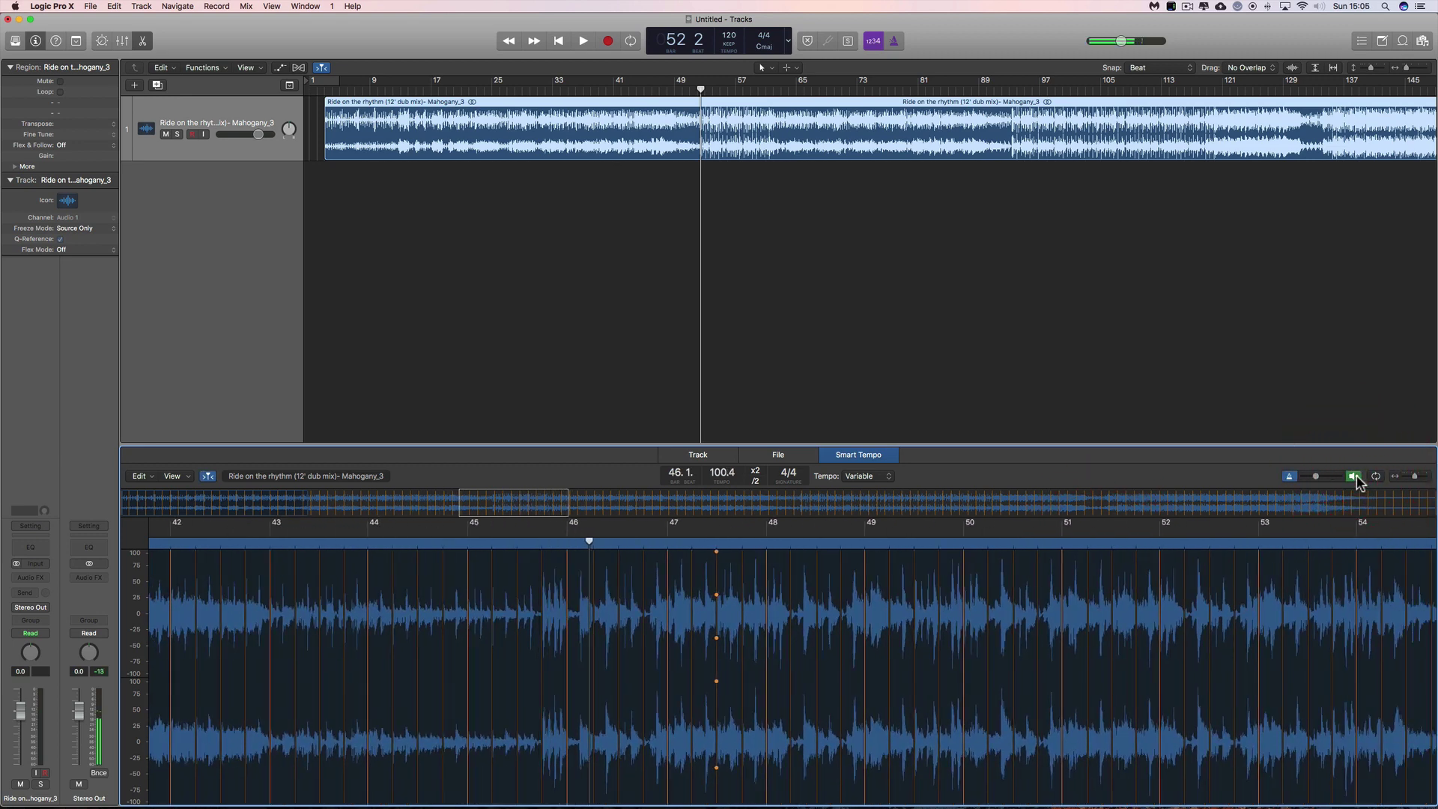
left_click(1354, 476)
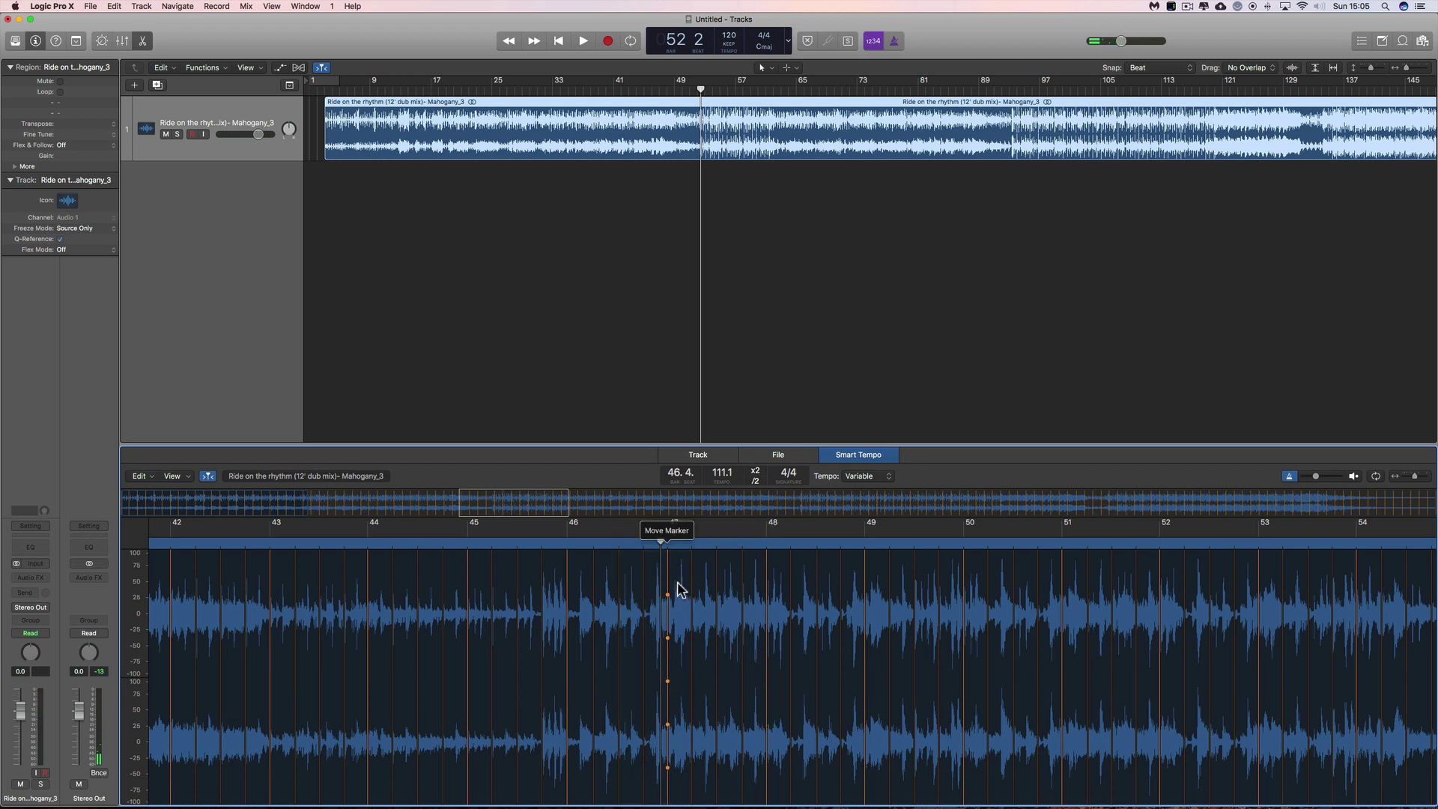
- Double the analysed tempo of the song and examine the beat markers around bars 43 to 53
left_click(757, 475)
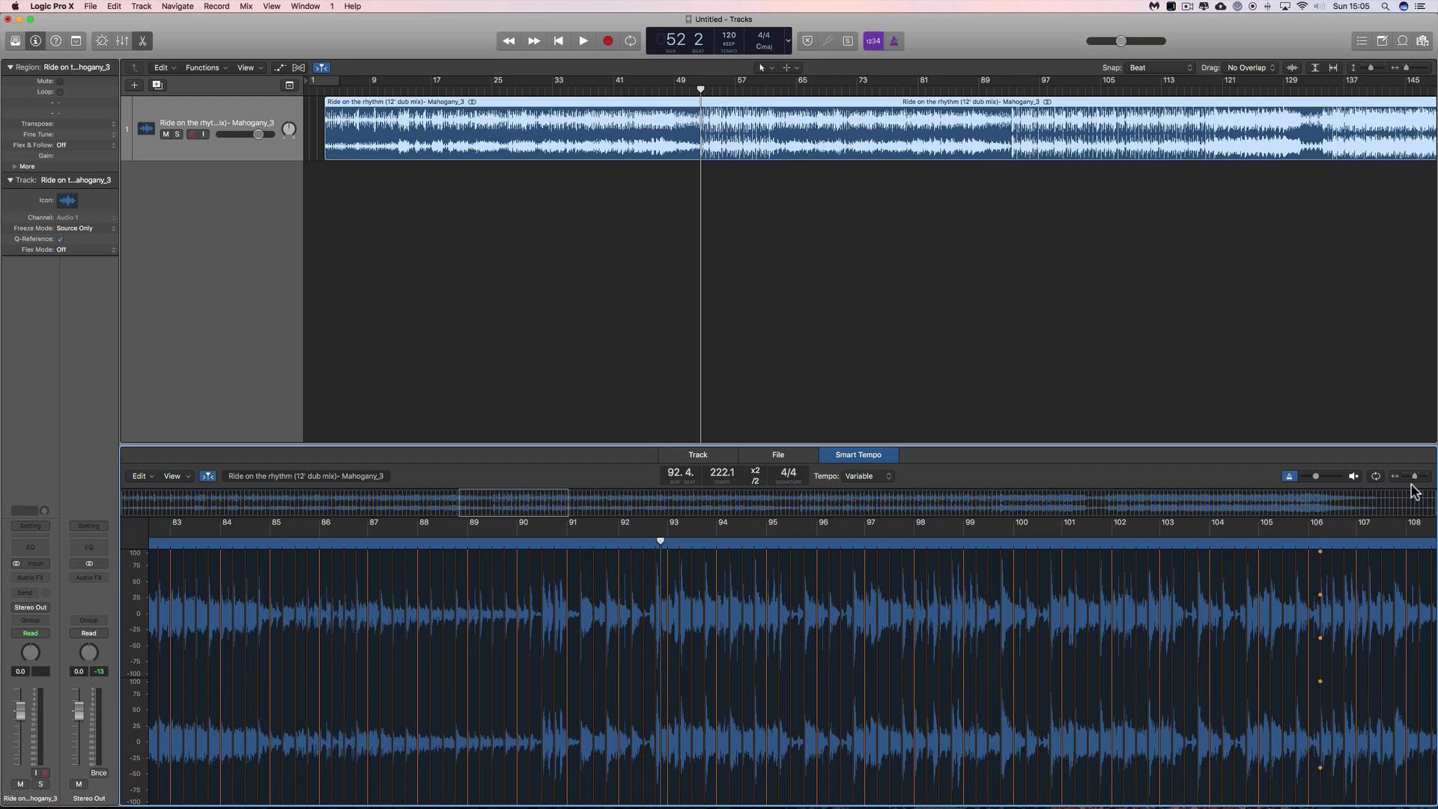
left_click_drag(1415, 480, 1417, 479)
scroll(928, 610, "left", 3)
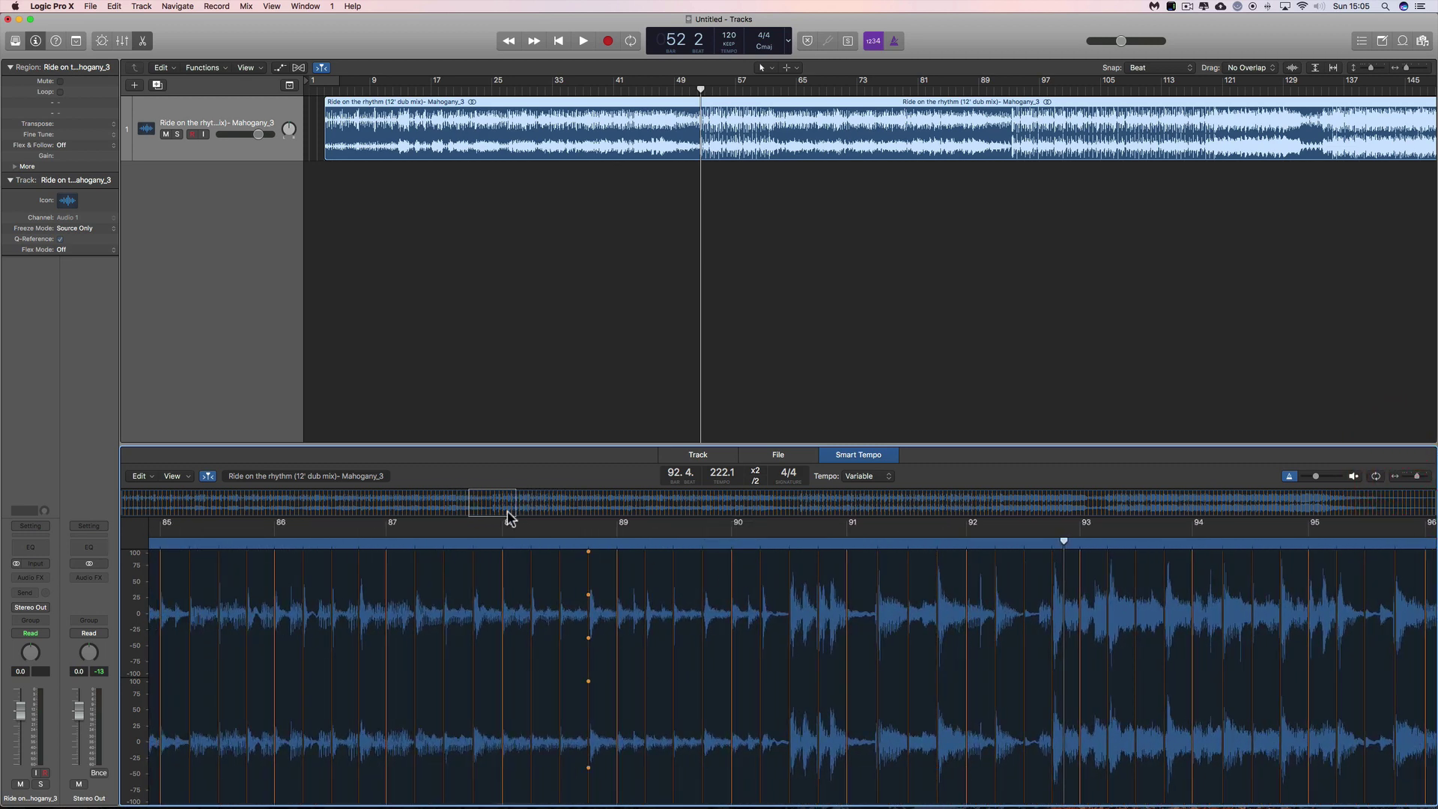
left_click_drag(507, 514, 319, 504)
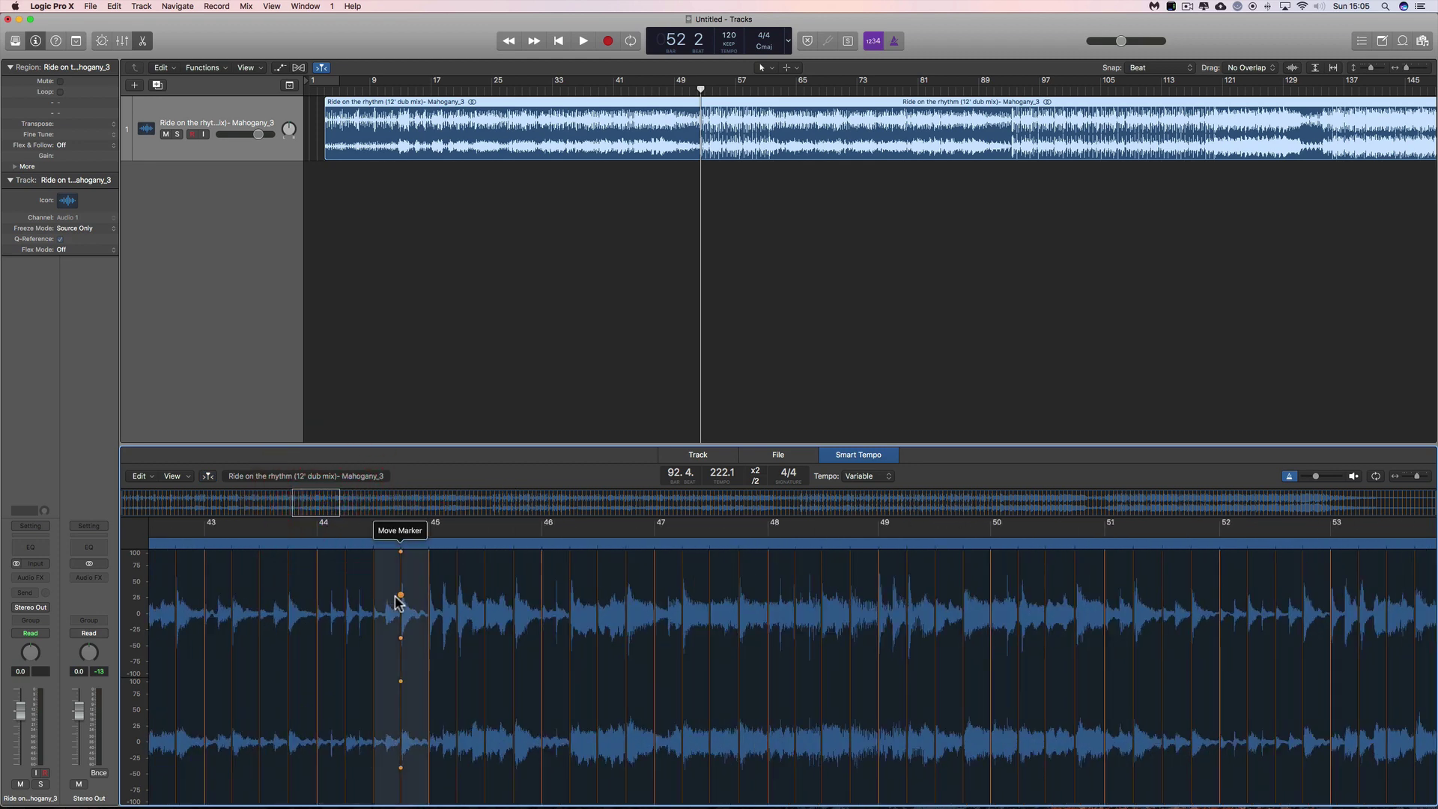
mouse_move(397, 608)
left_mouse_down()
mouse_move(363, 594)
mouse_move(349, 605)
mouse_move(431, 596)
left_mouse_up()
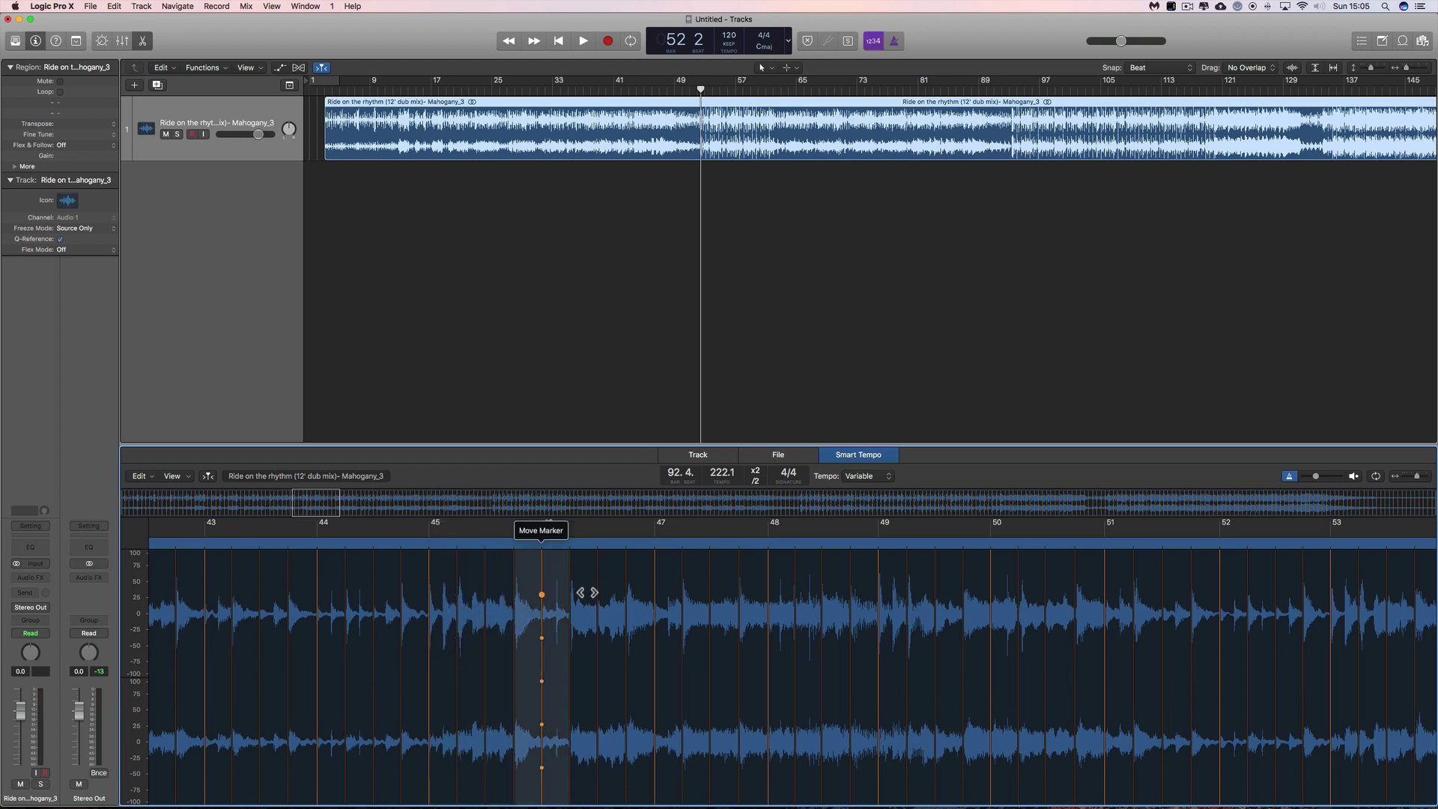
- Compare the beat markers with the waveform's transients from bar 50 back to bar 41
left_click(1418, 482)
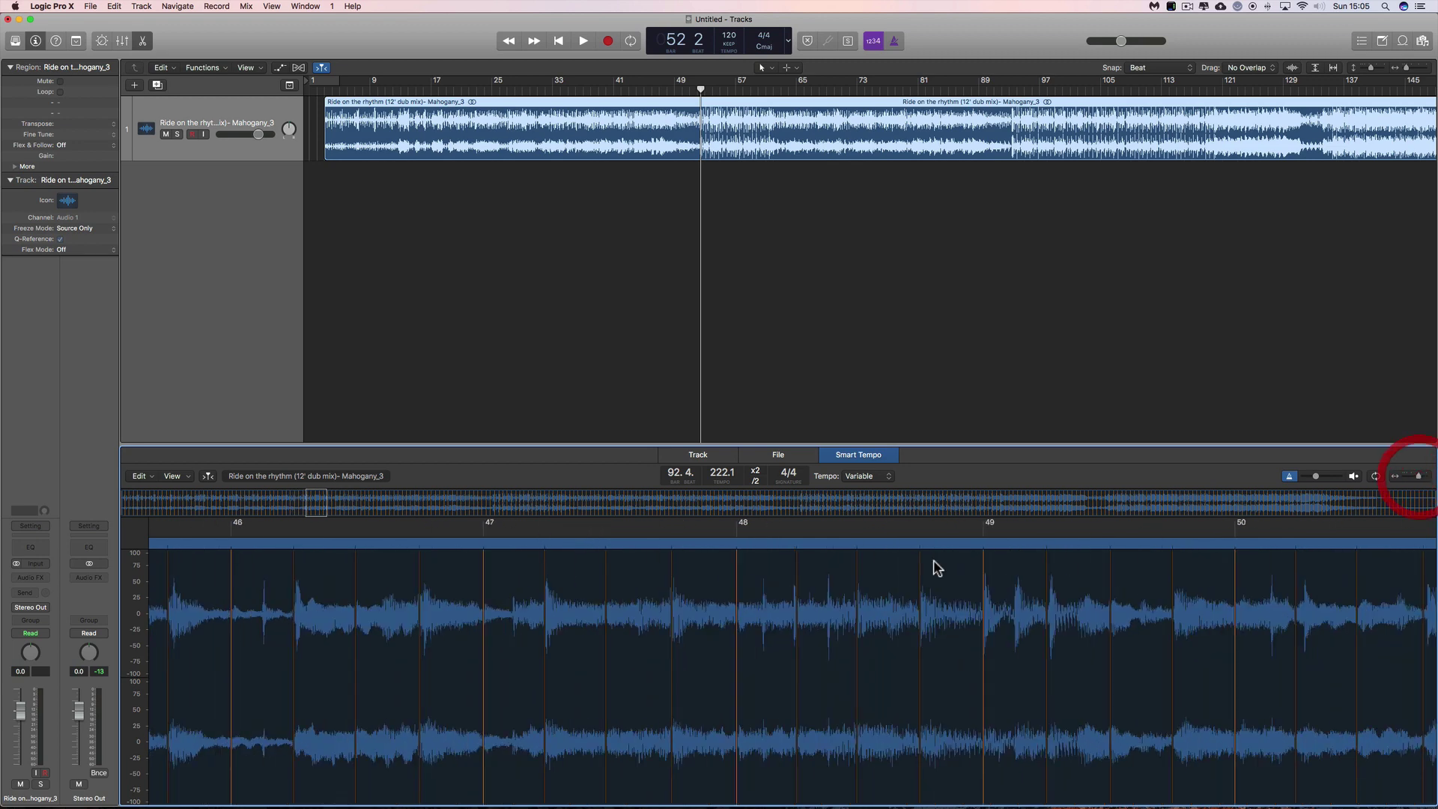
scroll(860, 577, "left", 3)
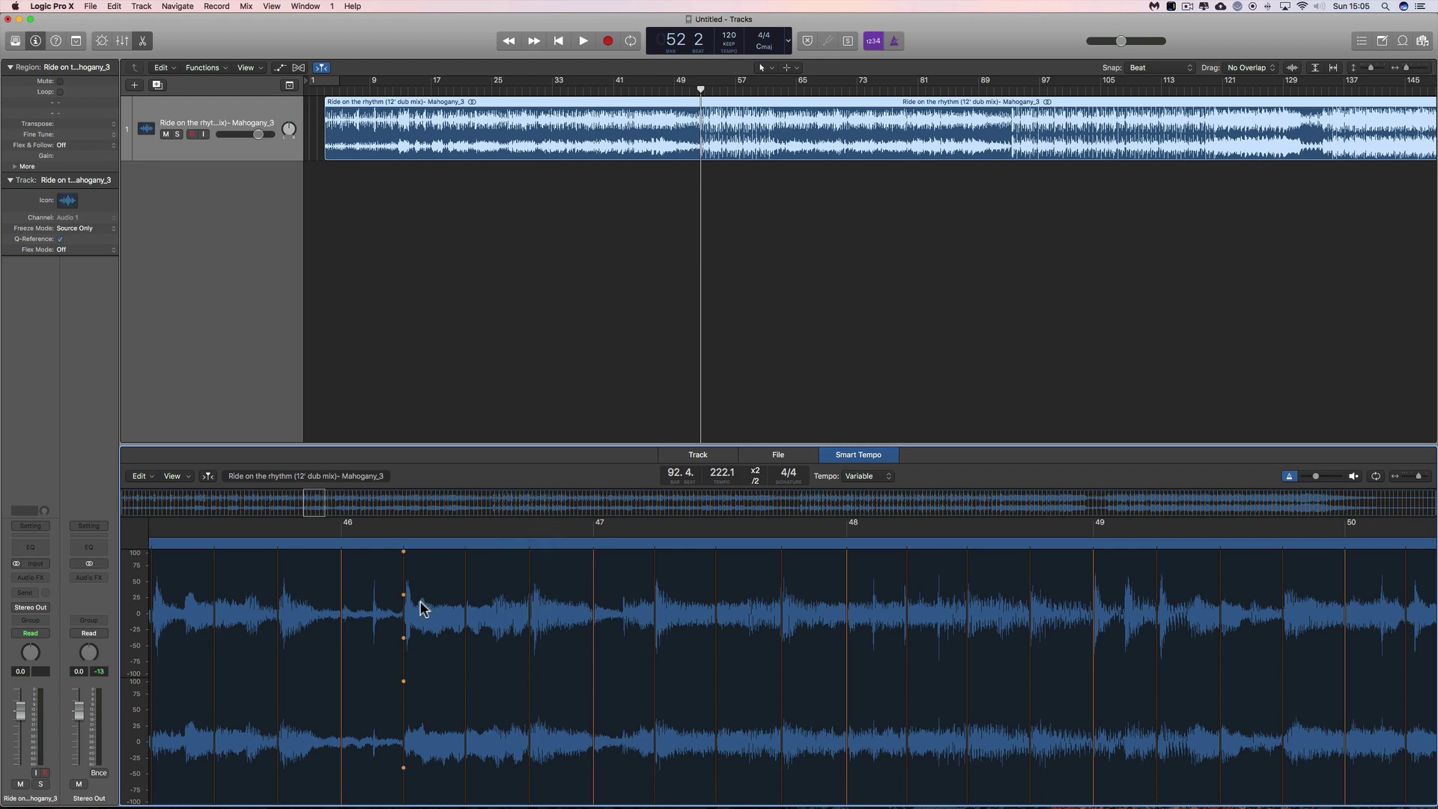
scroll(397, 605, "left", 10)
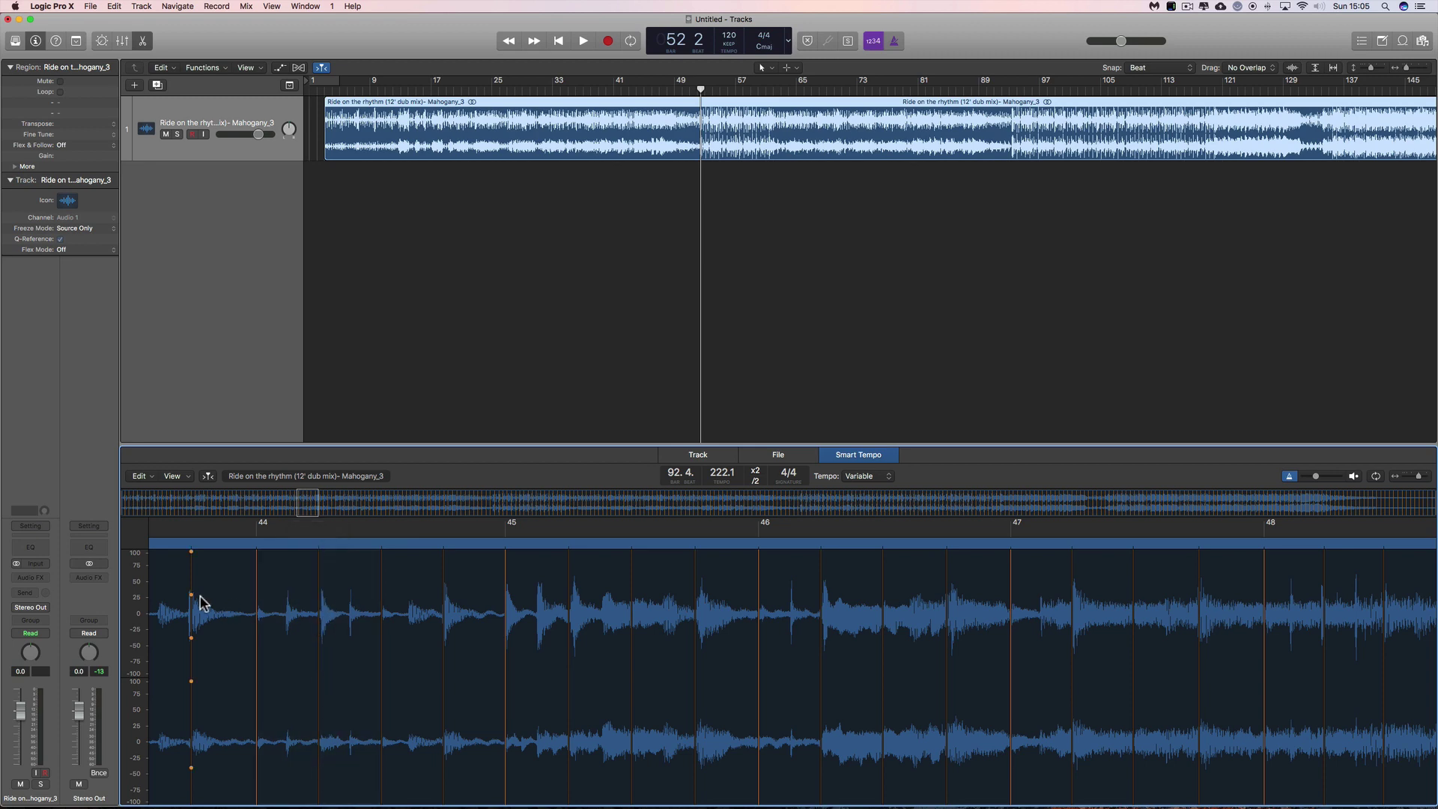
scroll(211, 618, "left", 2)
scroll(247, 619, "left", 3)
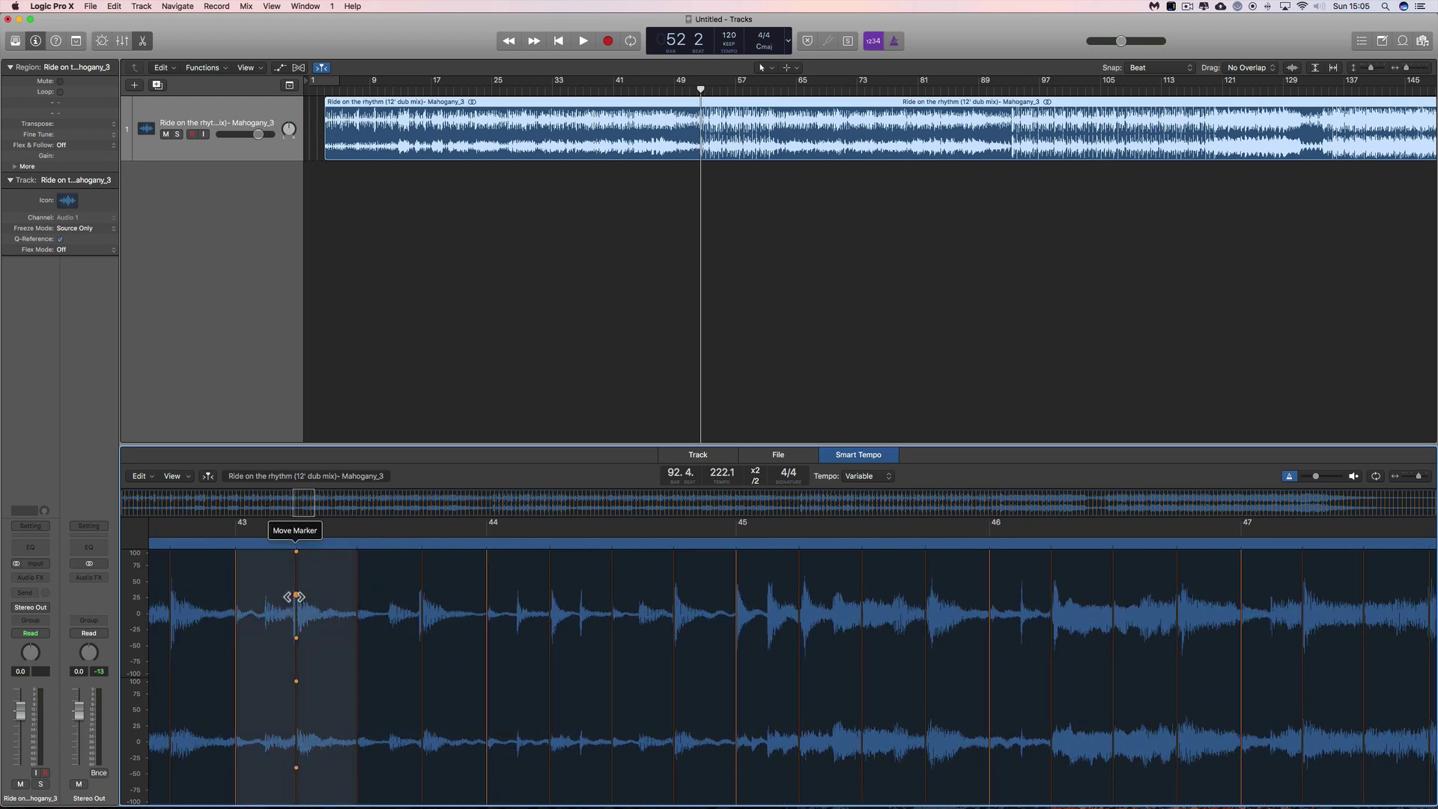
scroll(300, 619, "left", 6)
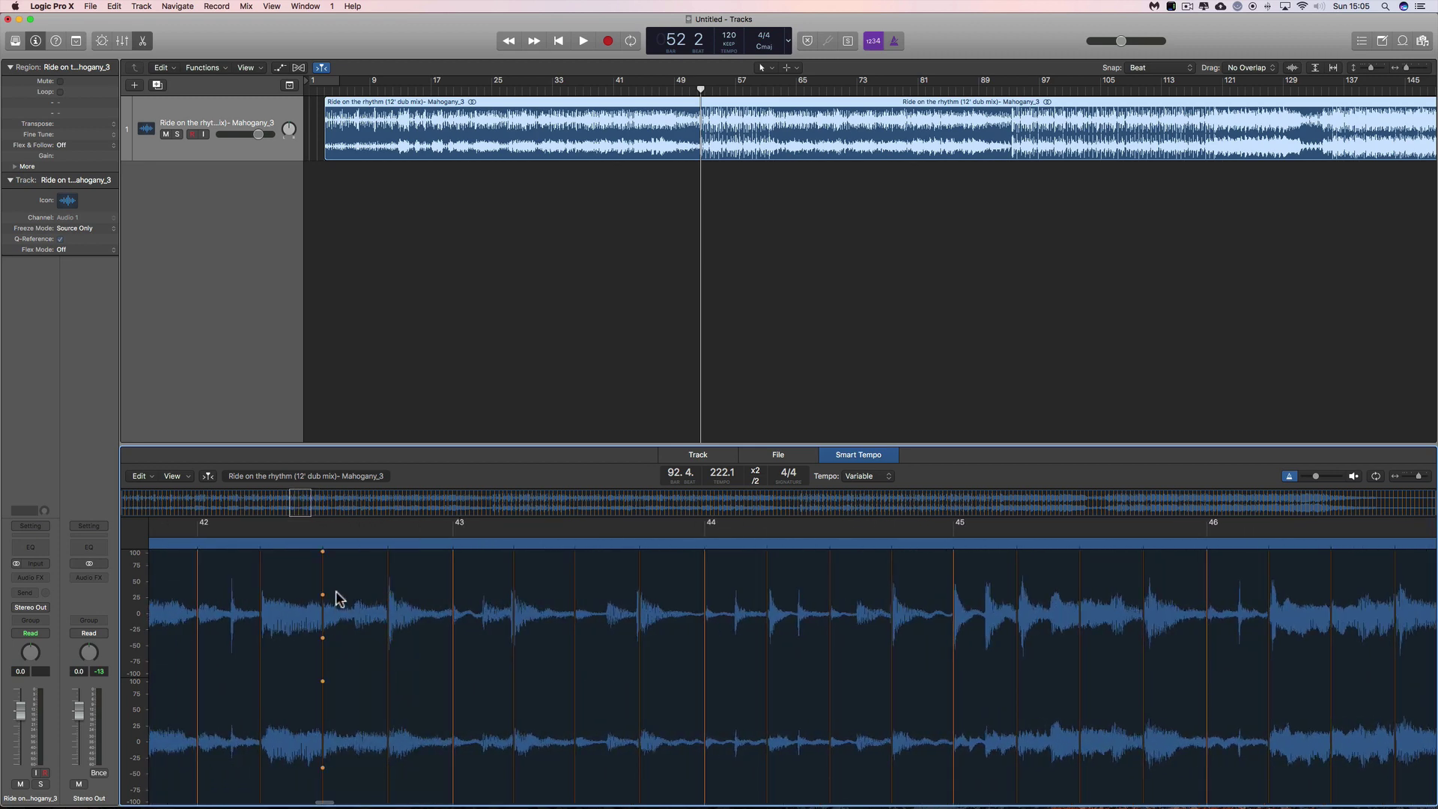
scroll(244, 606, "left", 2)
scroll(243, 608, "left", 2)
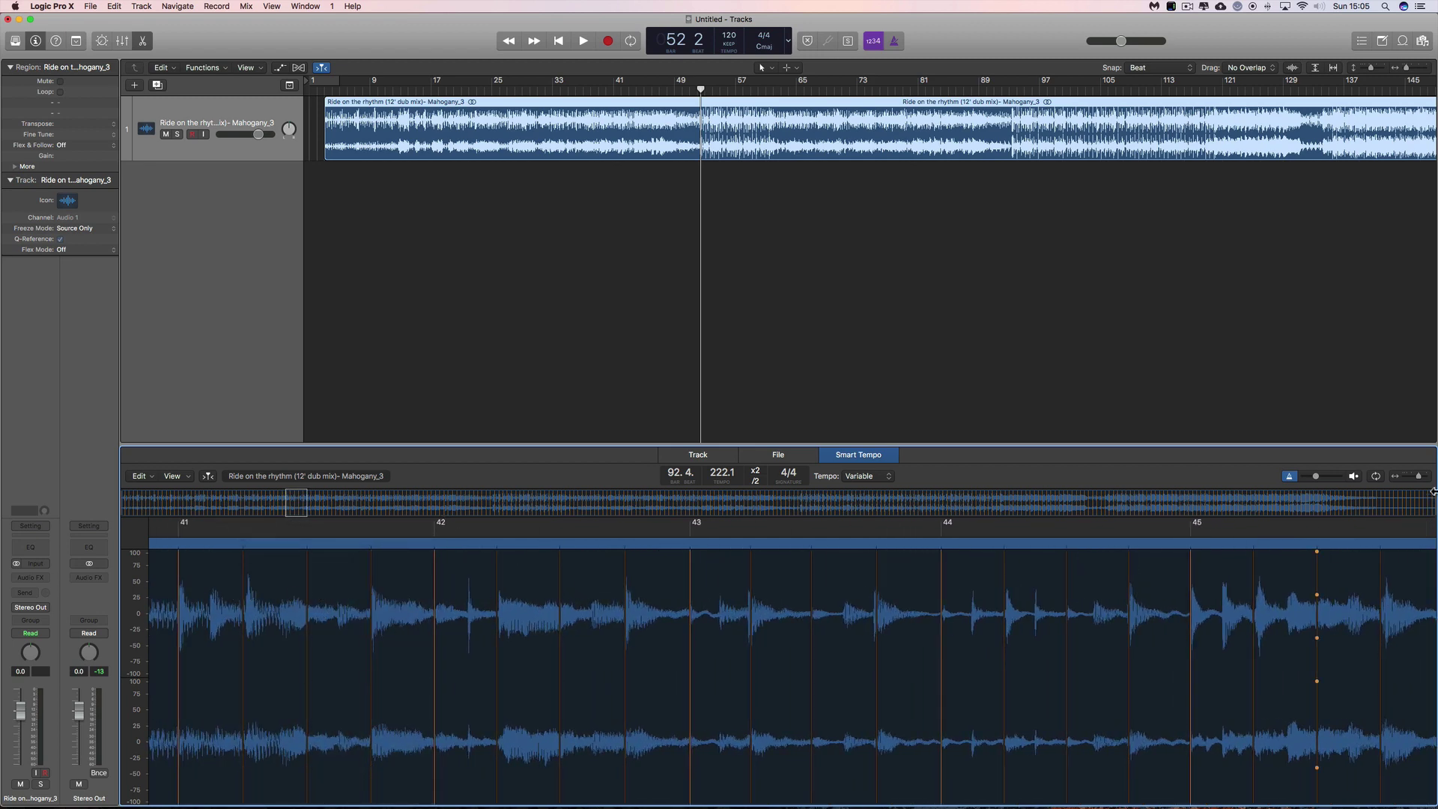
- Audition the song at the doubled tempo twice from around bar 34 with the metronome click
left_click_drag(1421, 480, 1414, 480)
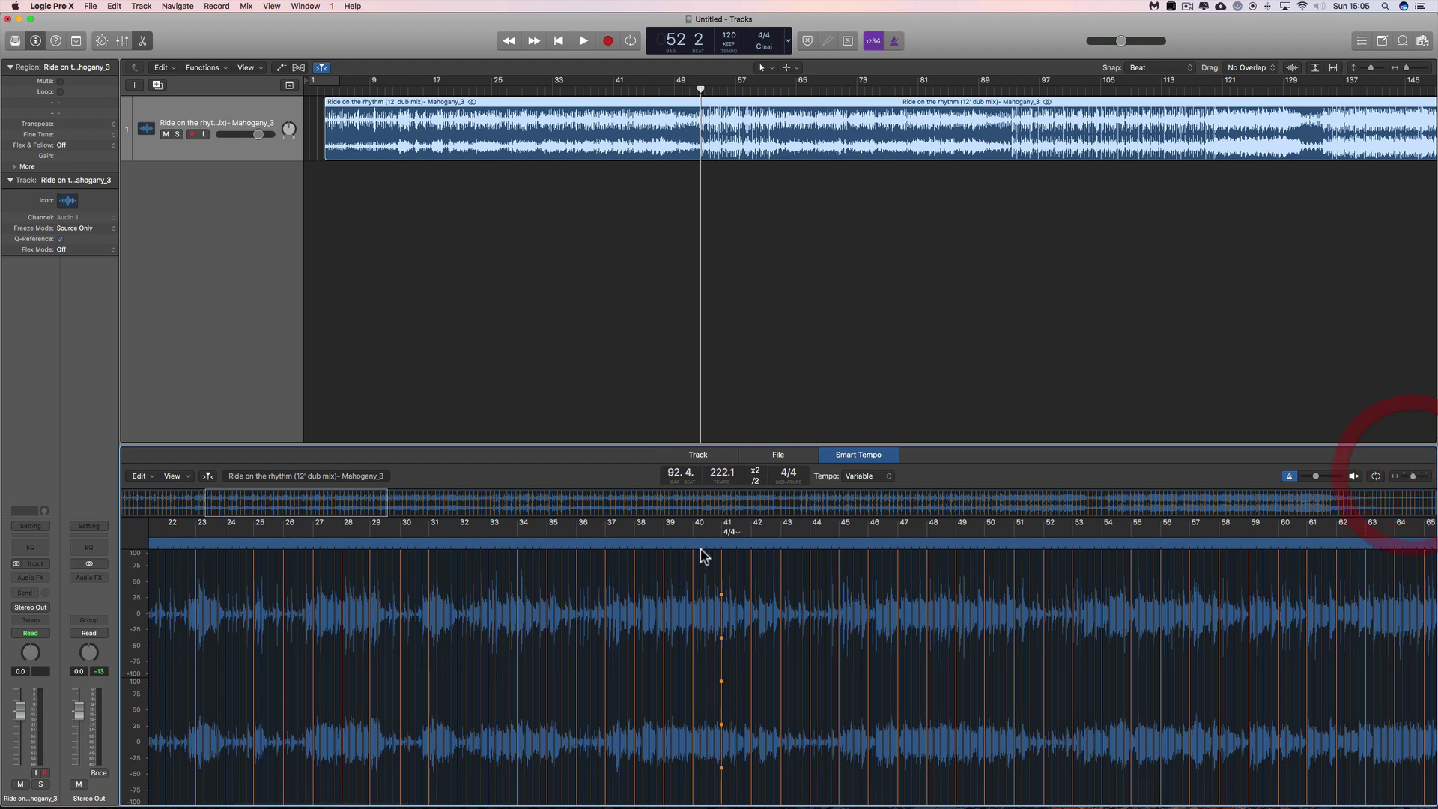
left_click(517, 541)
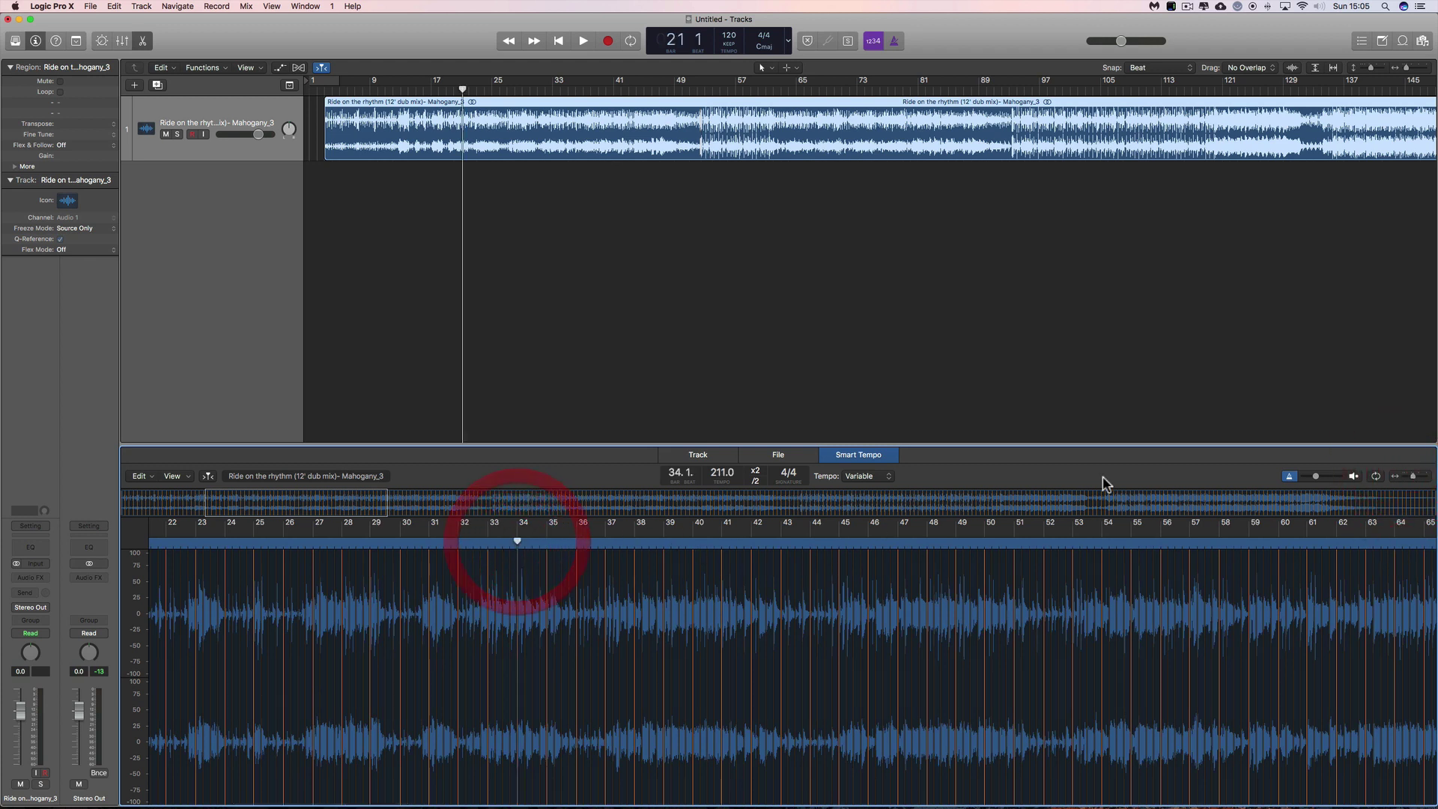
left_click(1353, 477)
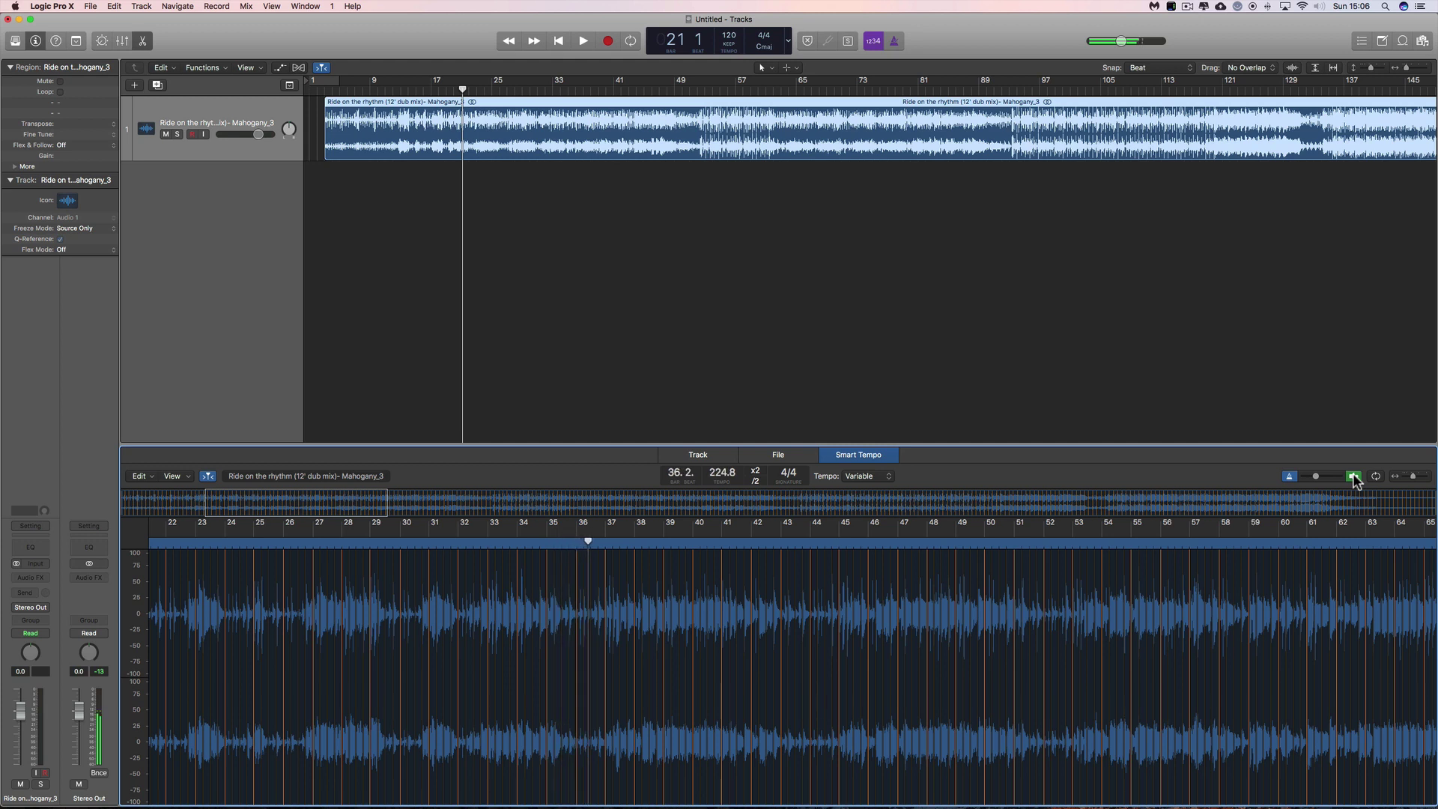
left_click(1353, 476)
left_click(1354, 477)
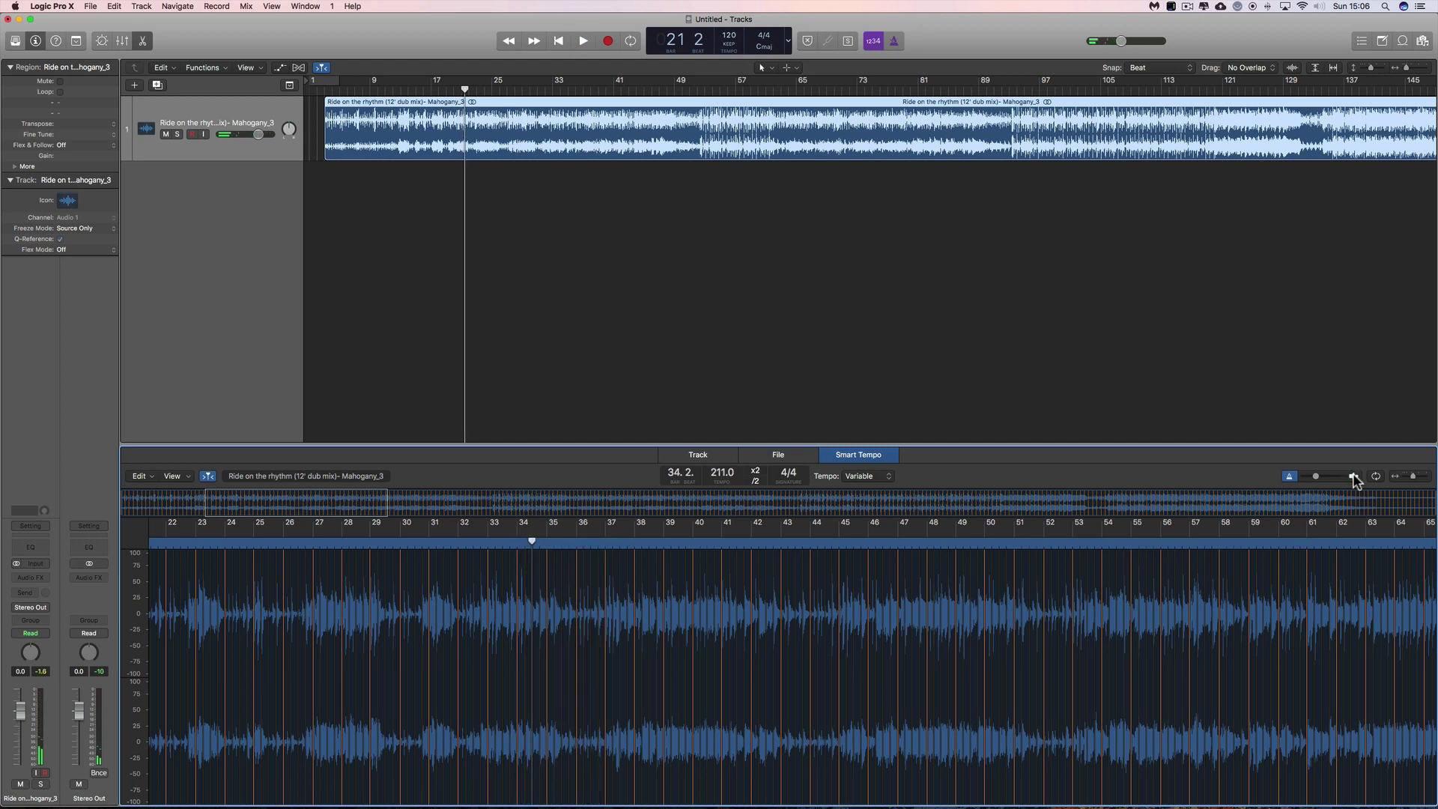
left_click(1354, 477)
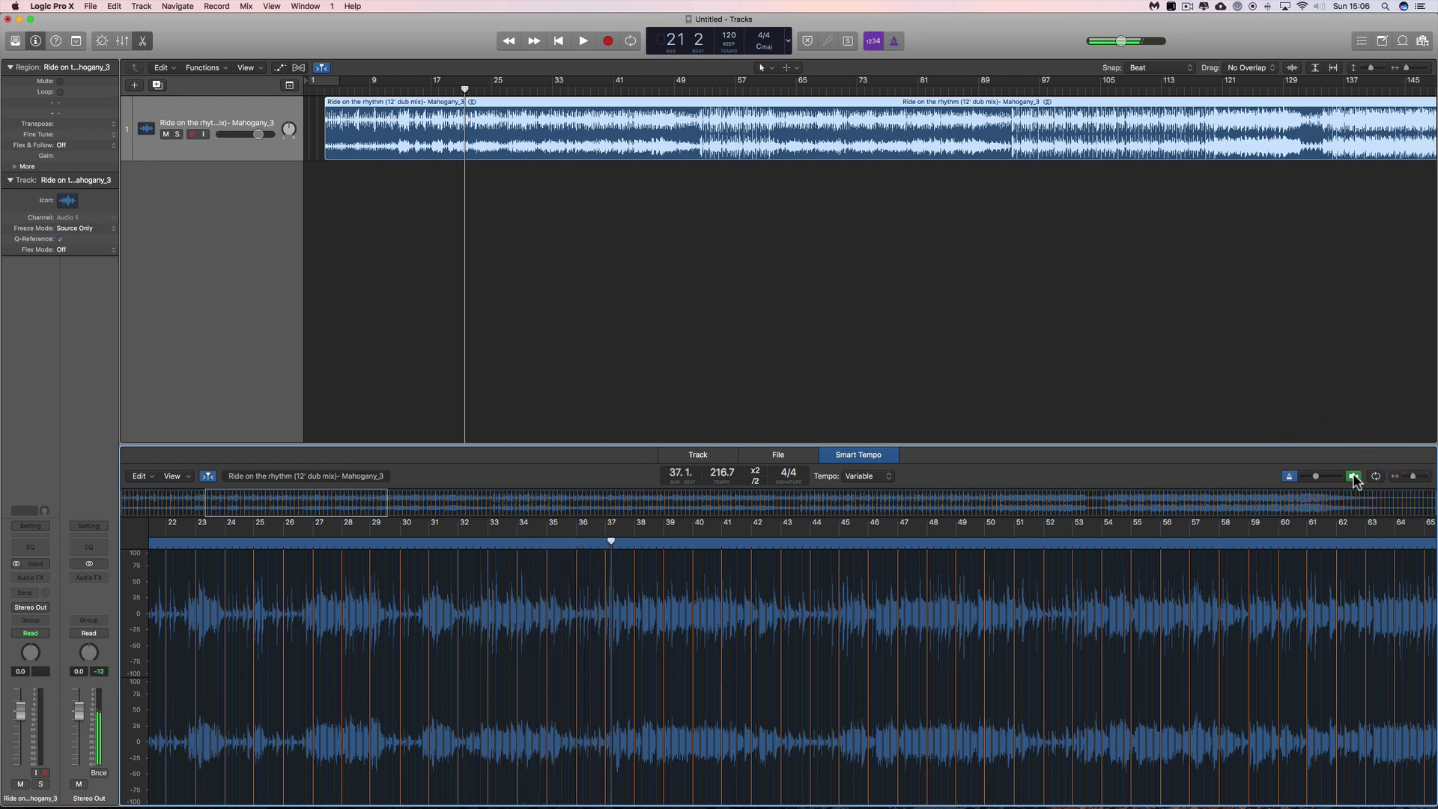
left_click(1353, 477)
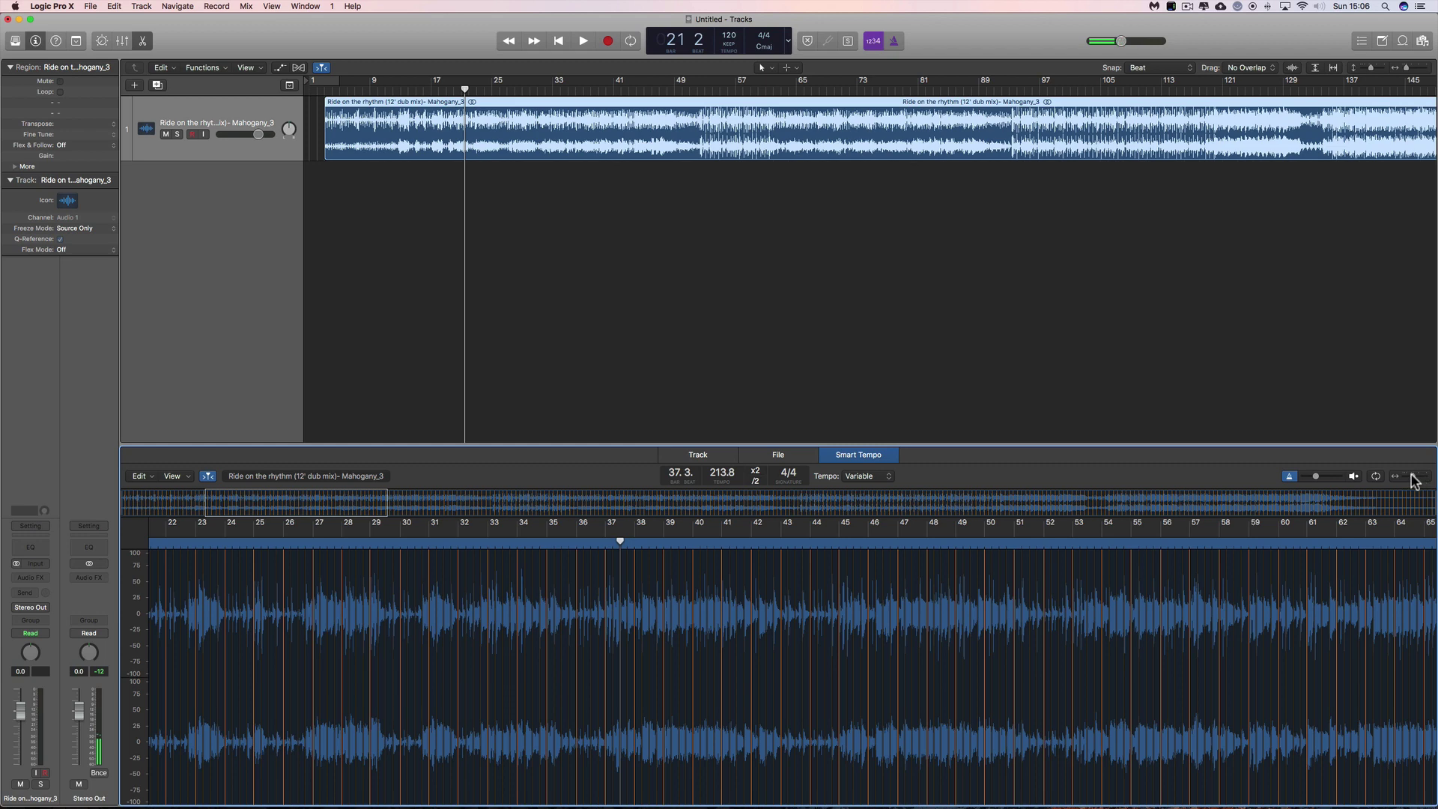
- Audition the song with the metronome click from the end of bar 34 and again from the end of bar 35
left_click_drag(1413, 479, 1419, 480)
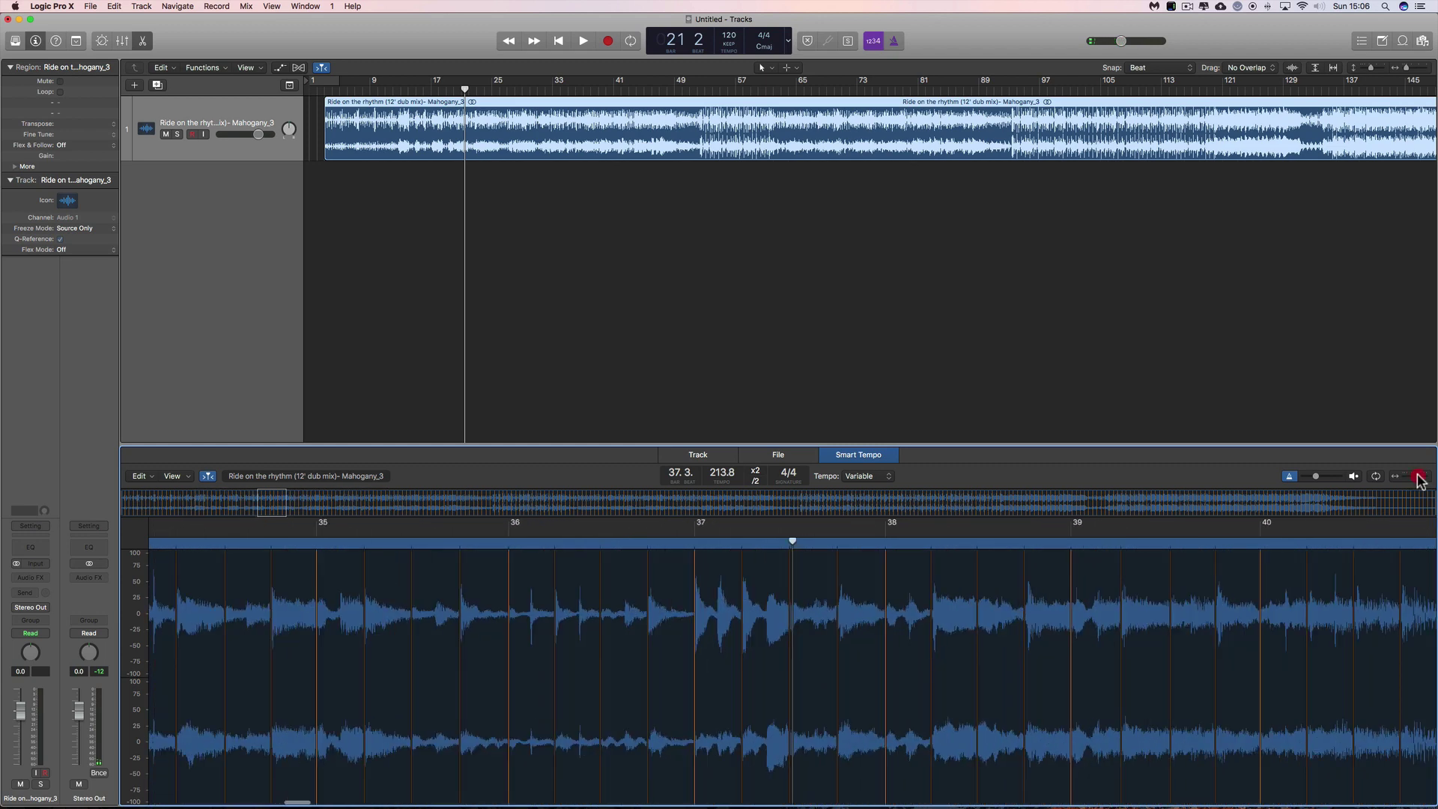
left_click(315, 544)
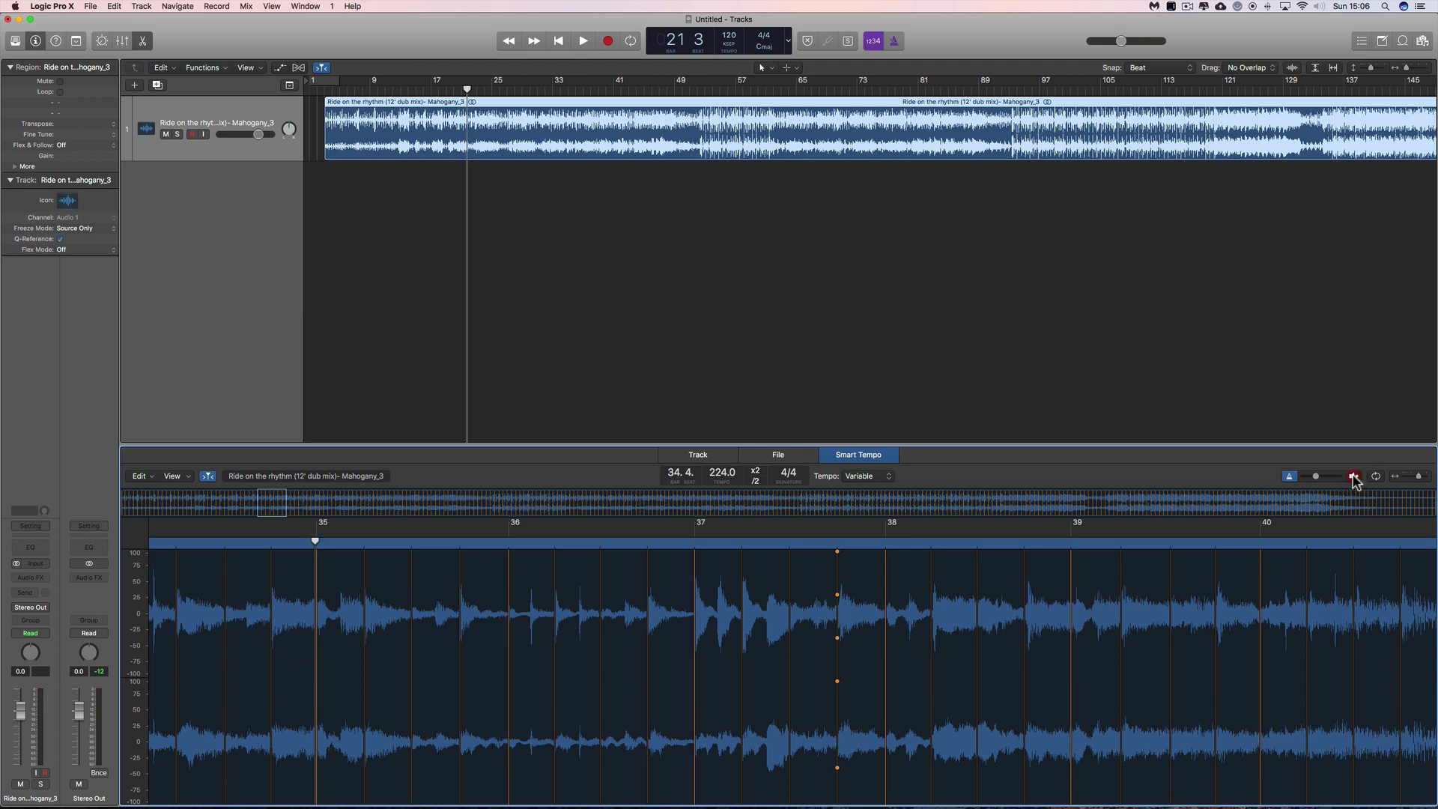
left_click(1353, 477)
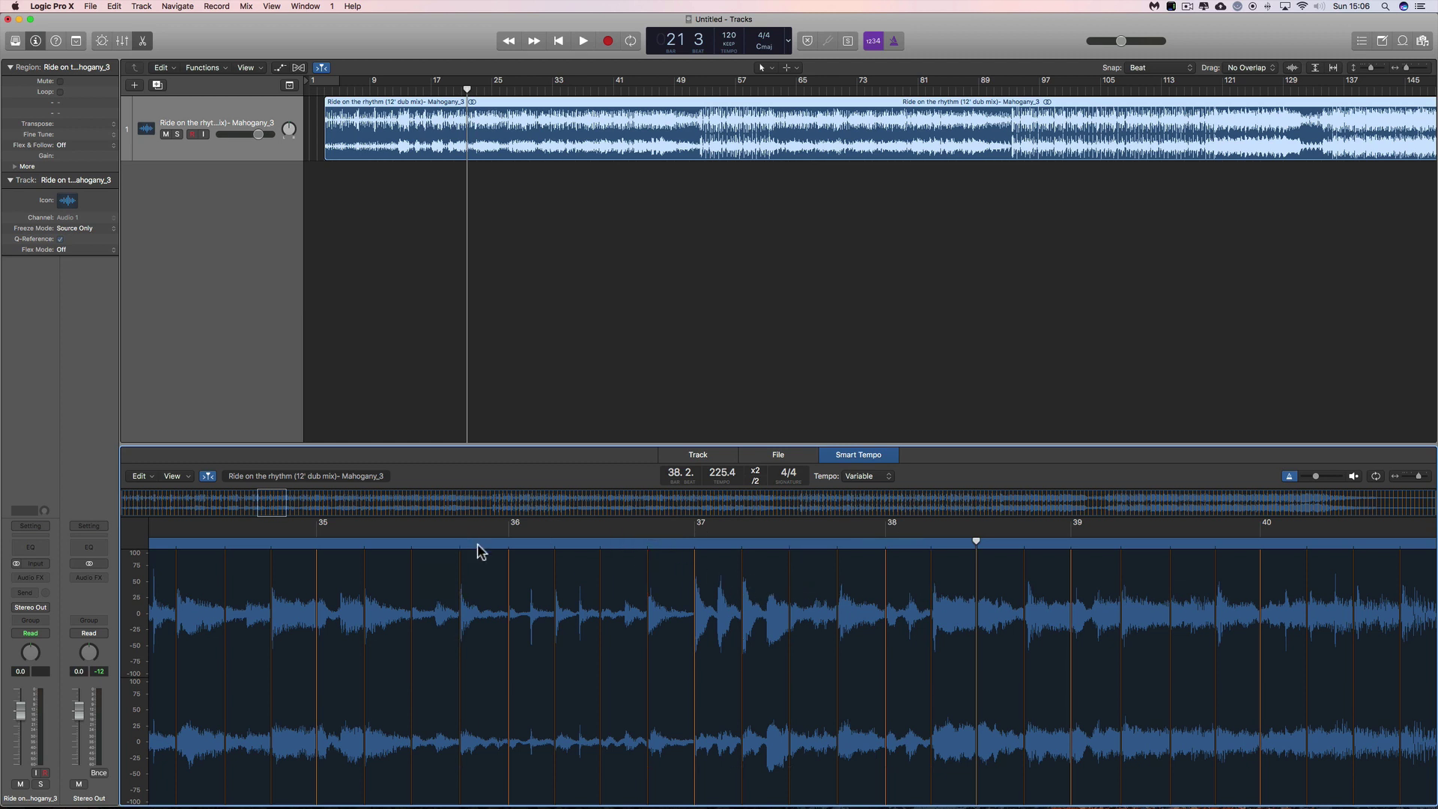
left_click(503, 543)
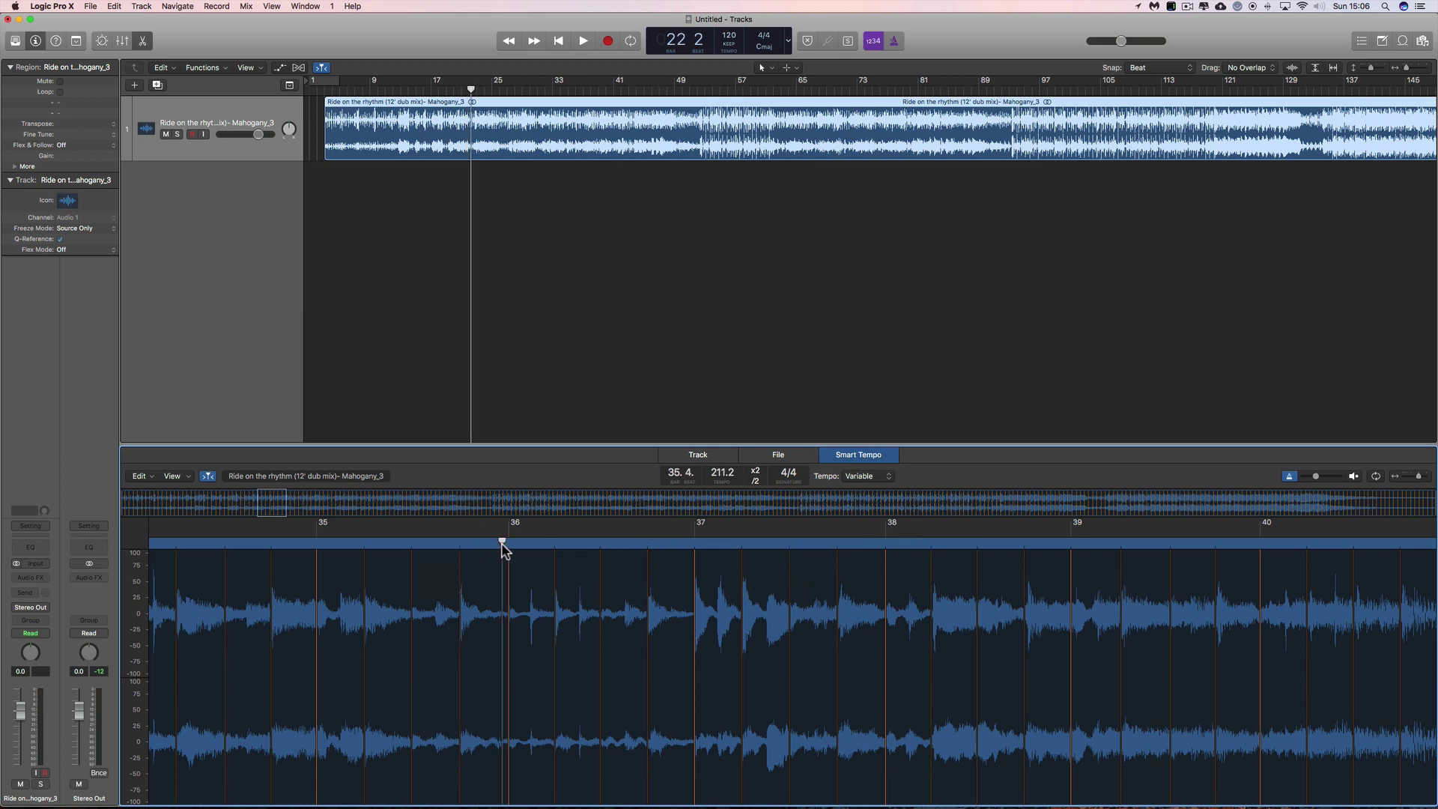
left_click(1351, 477)
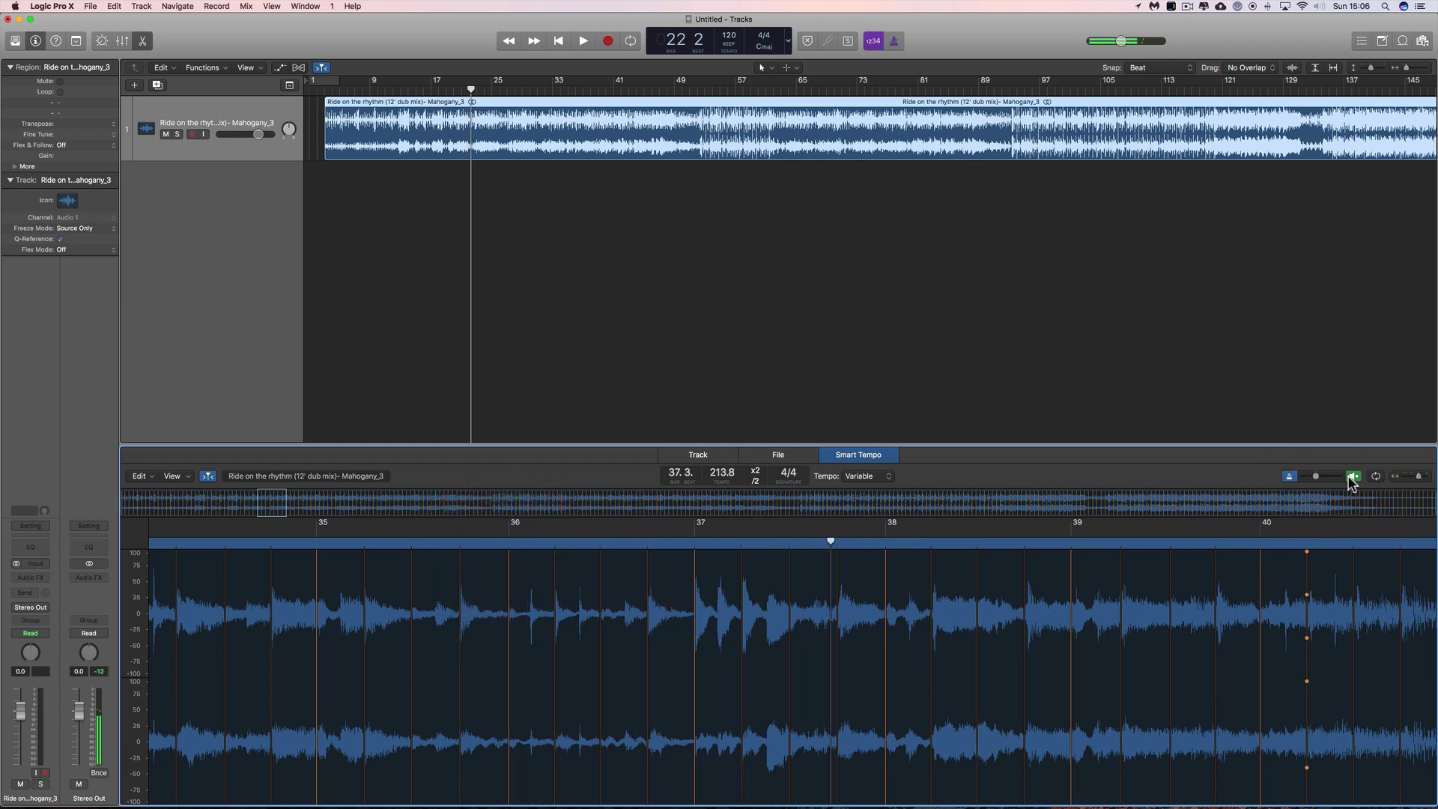
left_click(1352, 477)
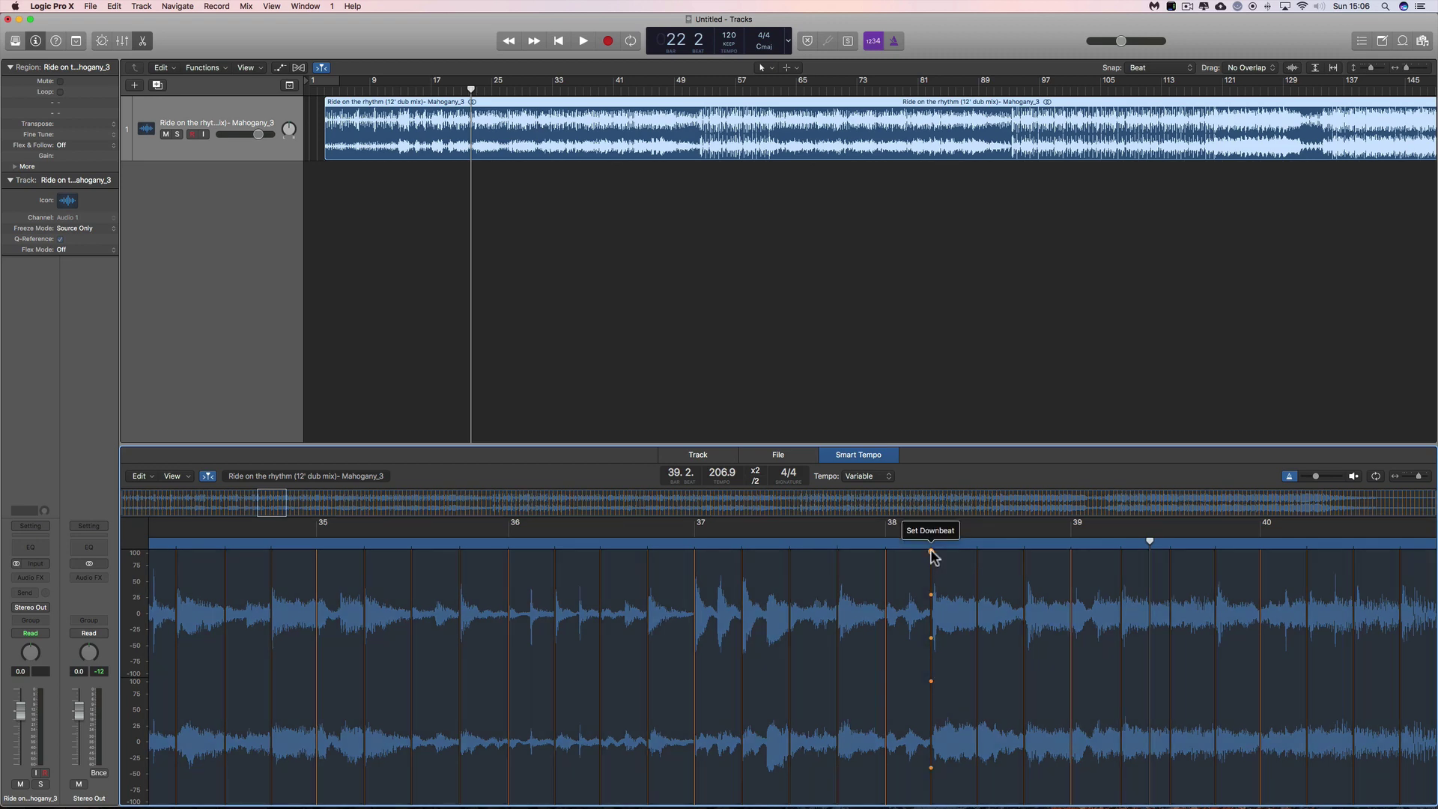
- Set the downbeat on the marker at beat 2 of bar 38, and audition the corrected analysis from around bar 36
left_click(930, 550)
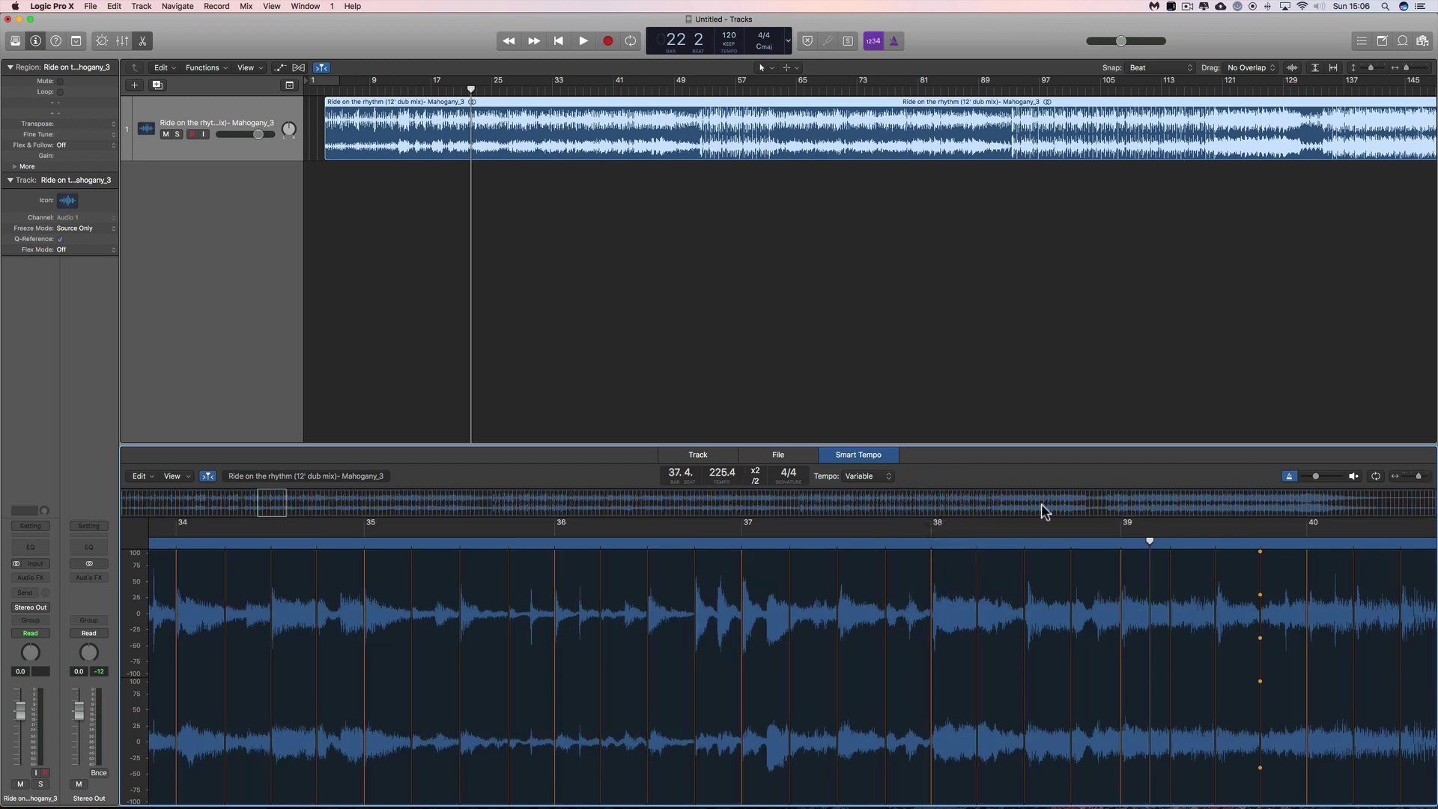
left_click(555, 544)
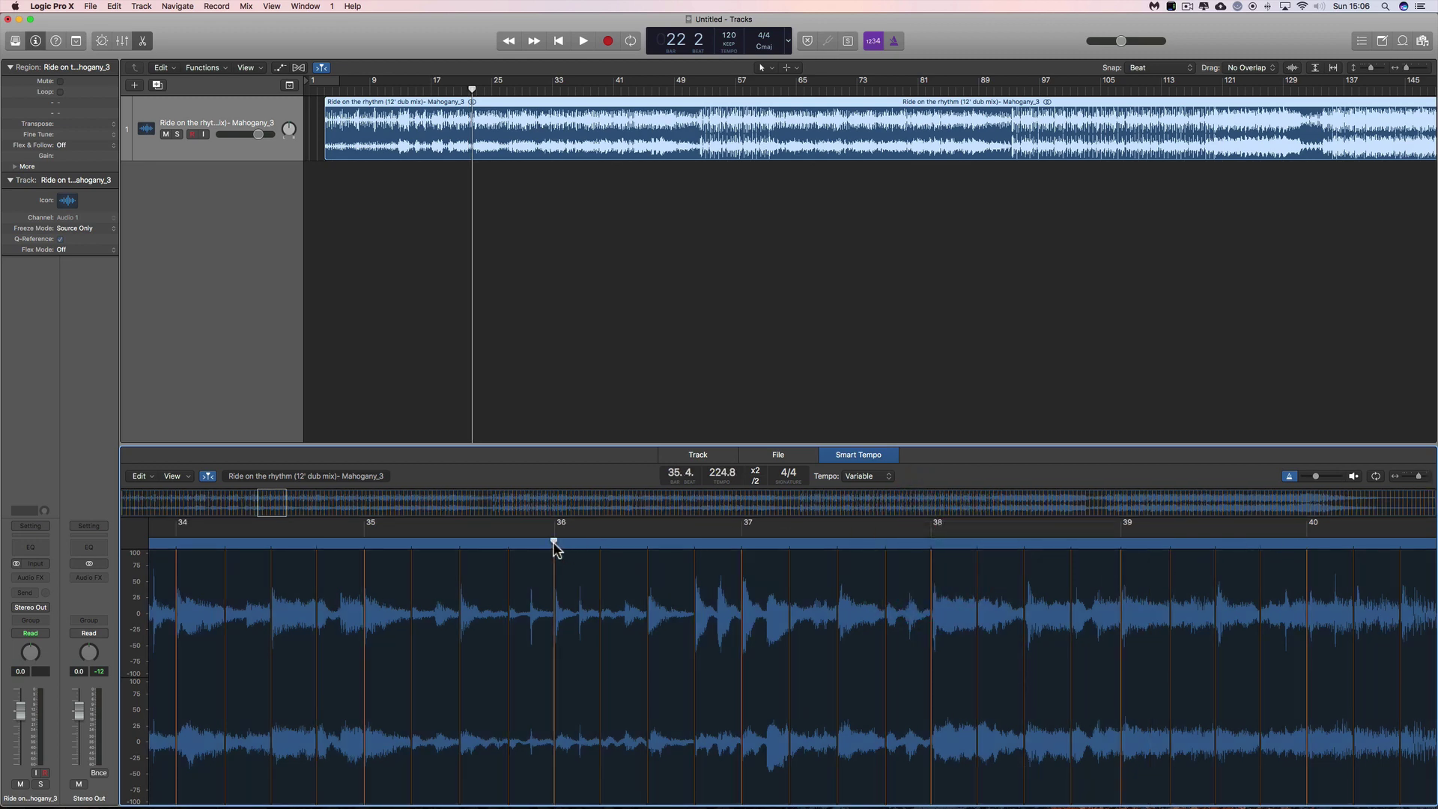
left_click(1352, 476)
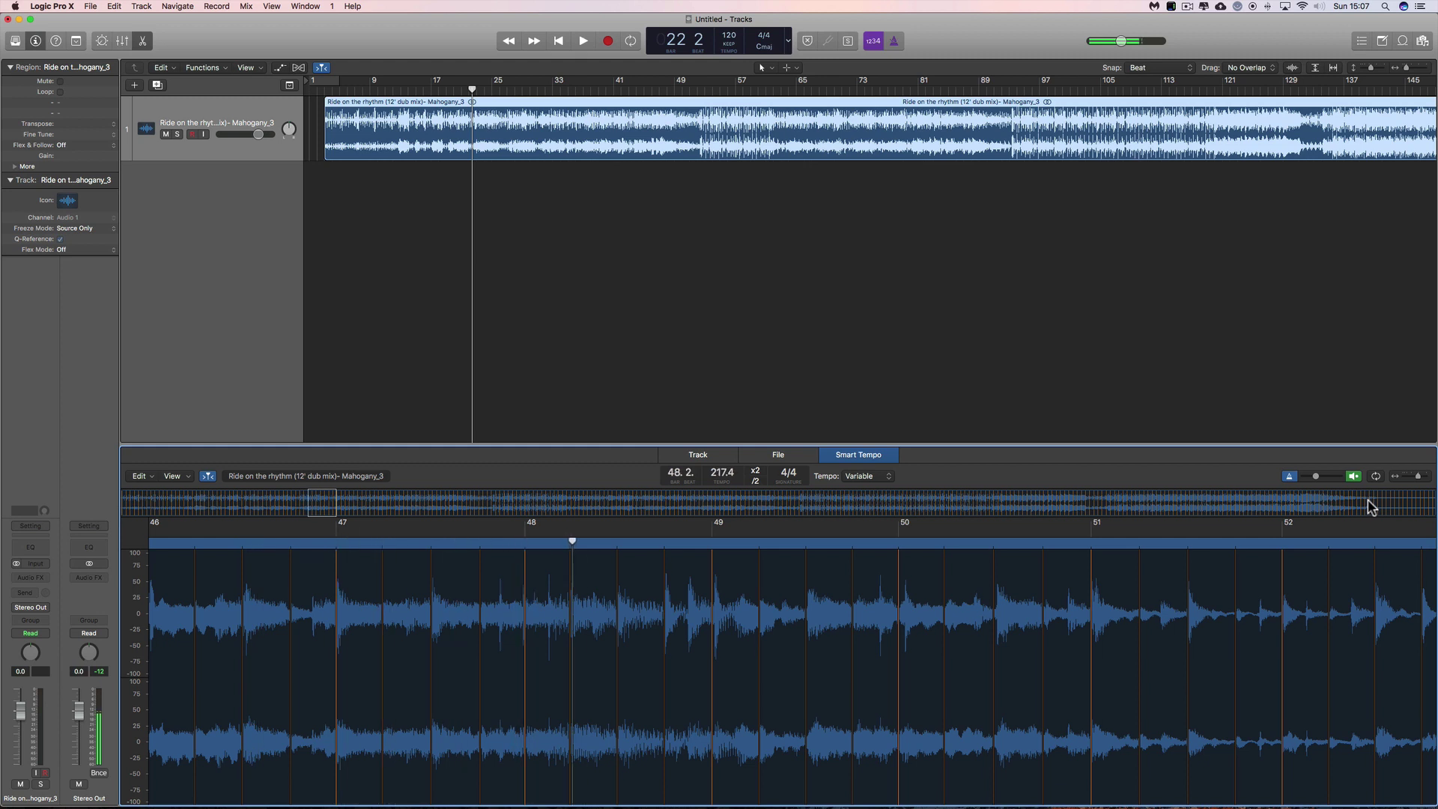
left_click(1353, 475)
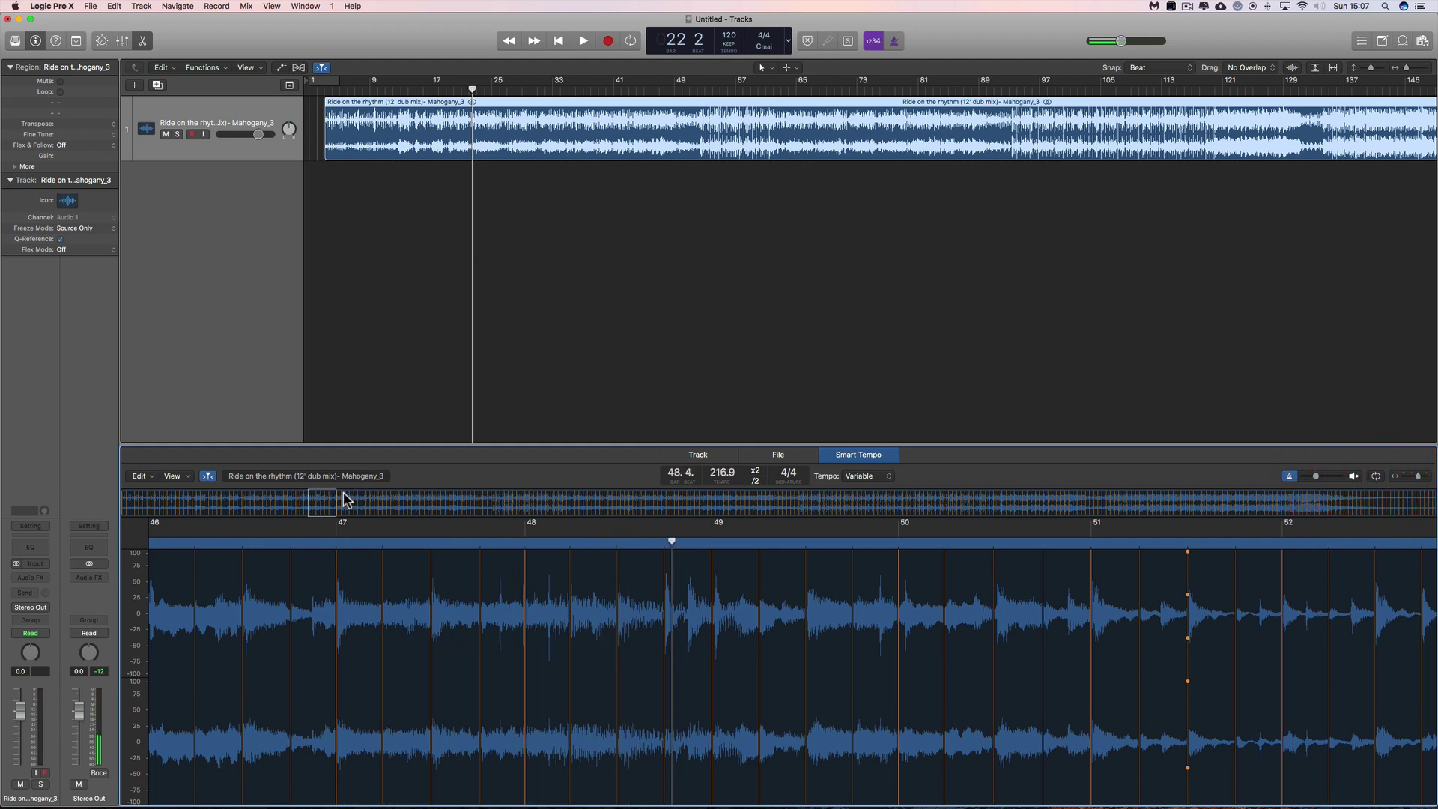
- Audition the song with the metronome click from bar 53 in the Smart Tempo editor
left_click_drag(331, 501, 365, 513)
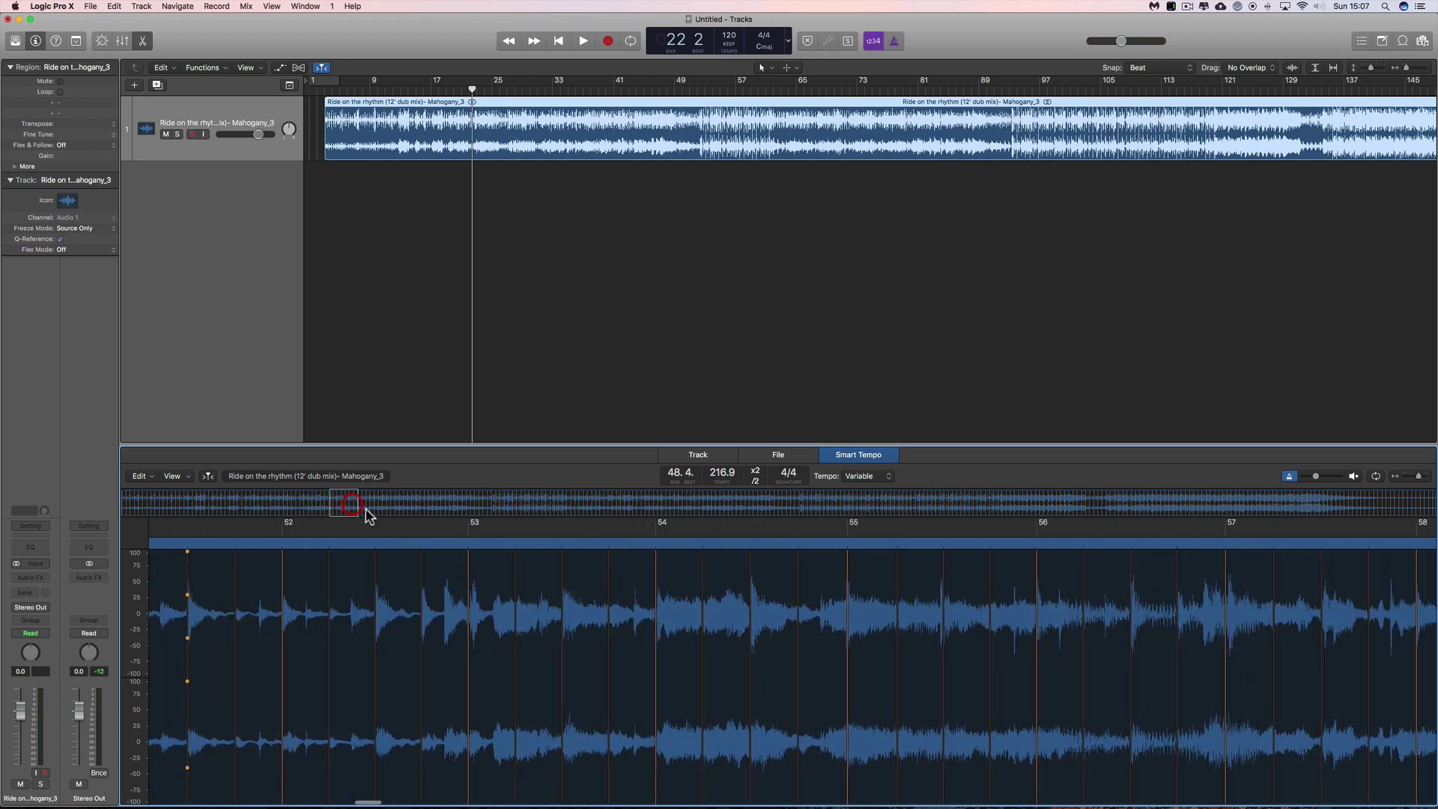
left_click(472, 541)
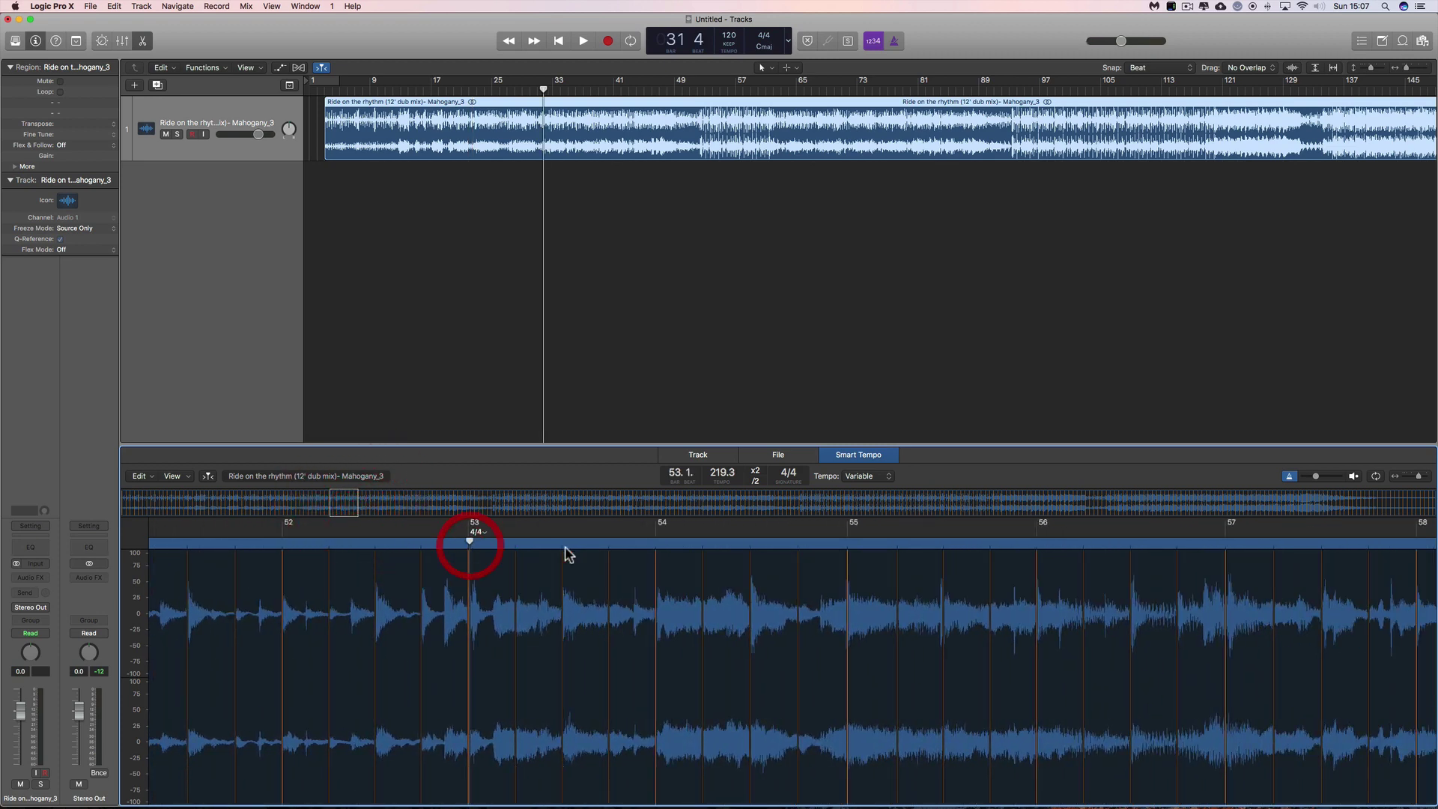
left_click(1353, 476)
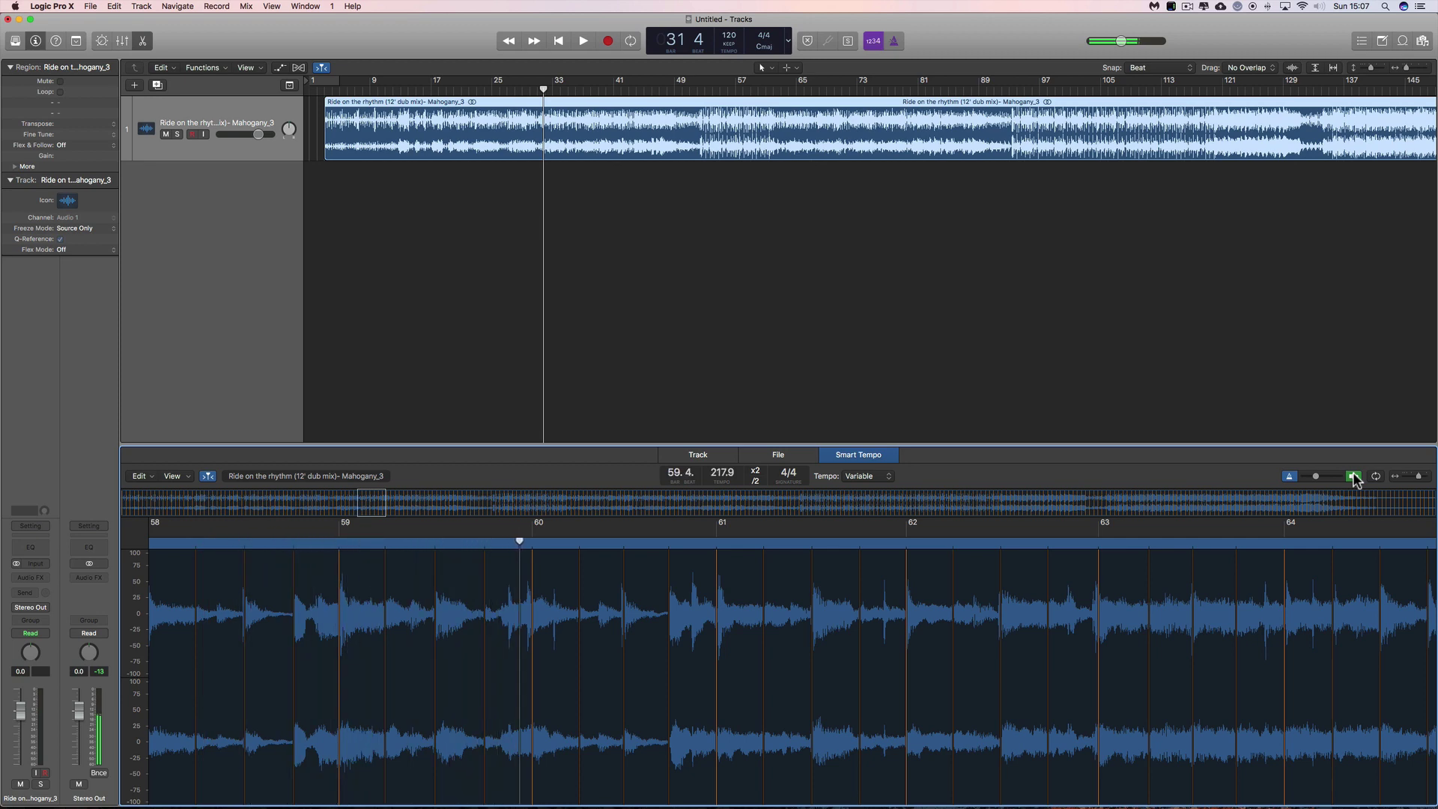
left_click(1354, 476)
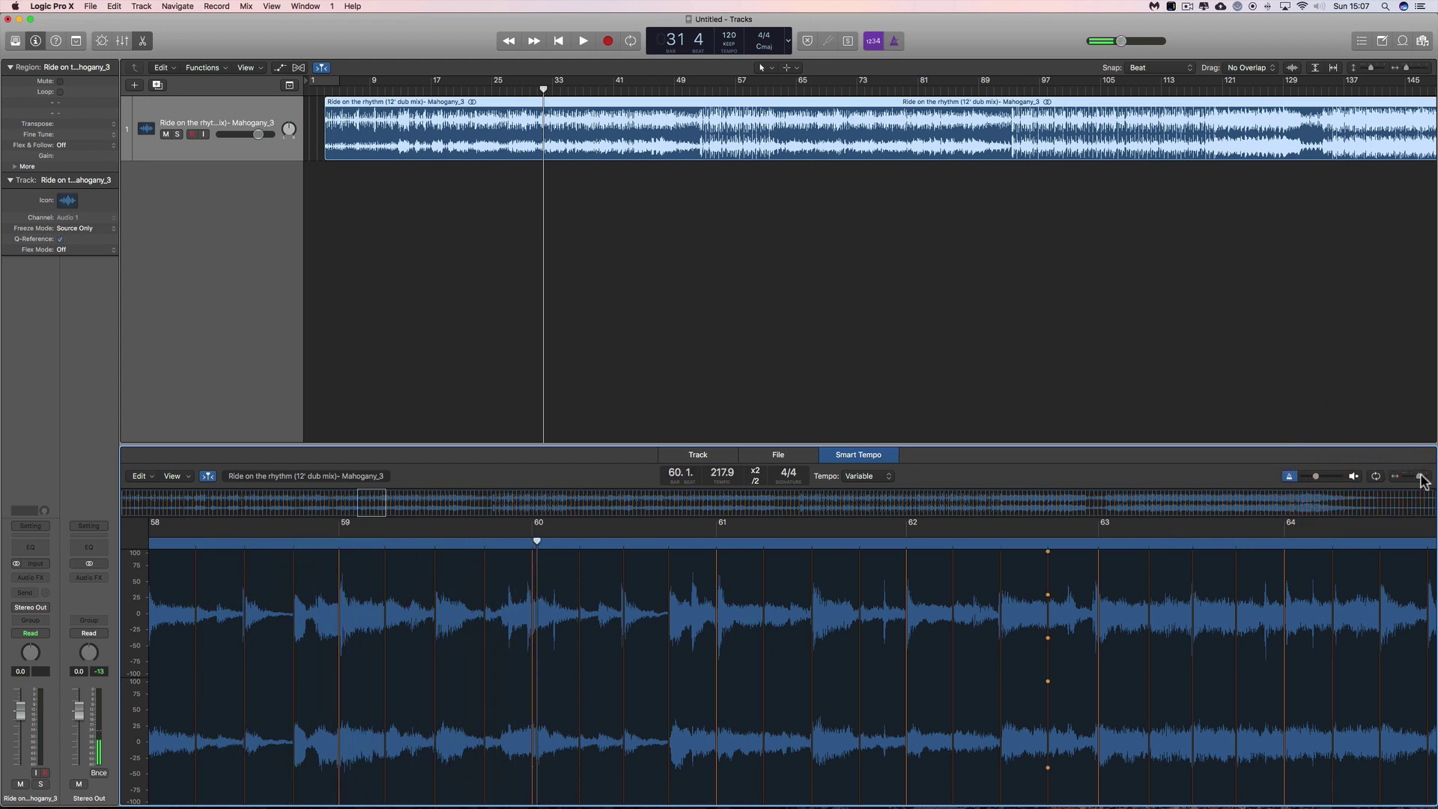
- Audition the section starting at beat 4 of bar 89 with the metronome click to check its beat markers
left_click_drag(1422, 481, 1414, 480)
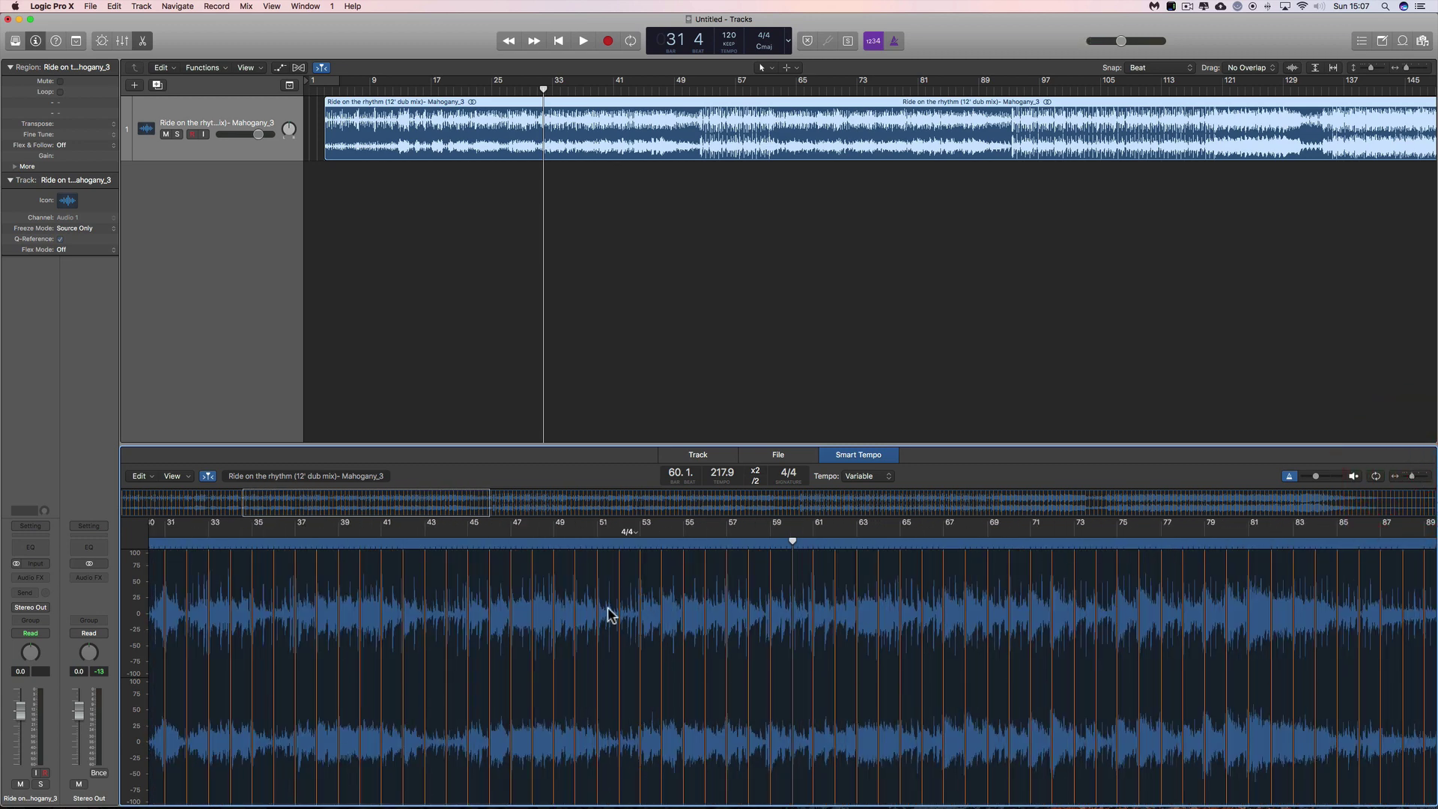
scroll(950, 572, "right", 10)
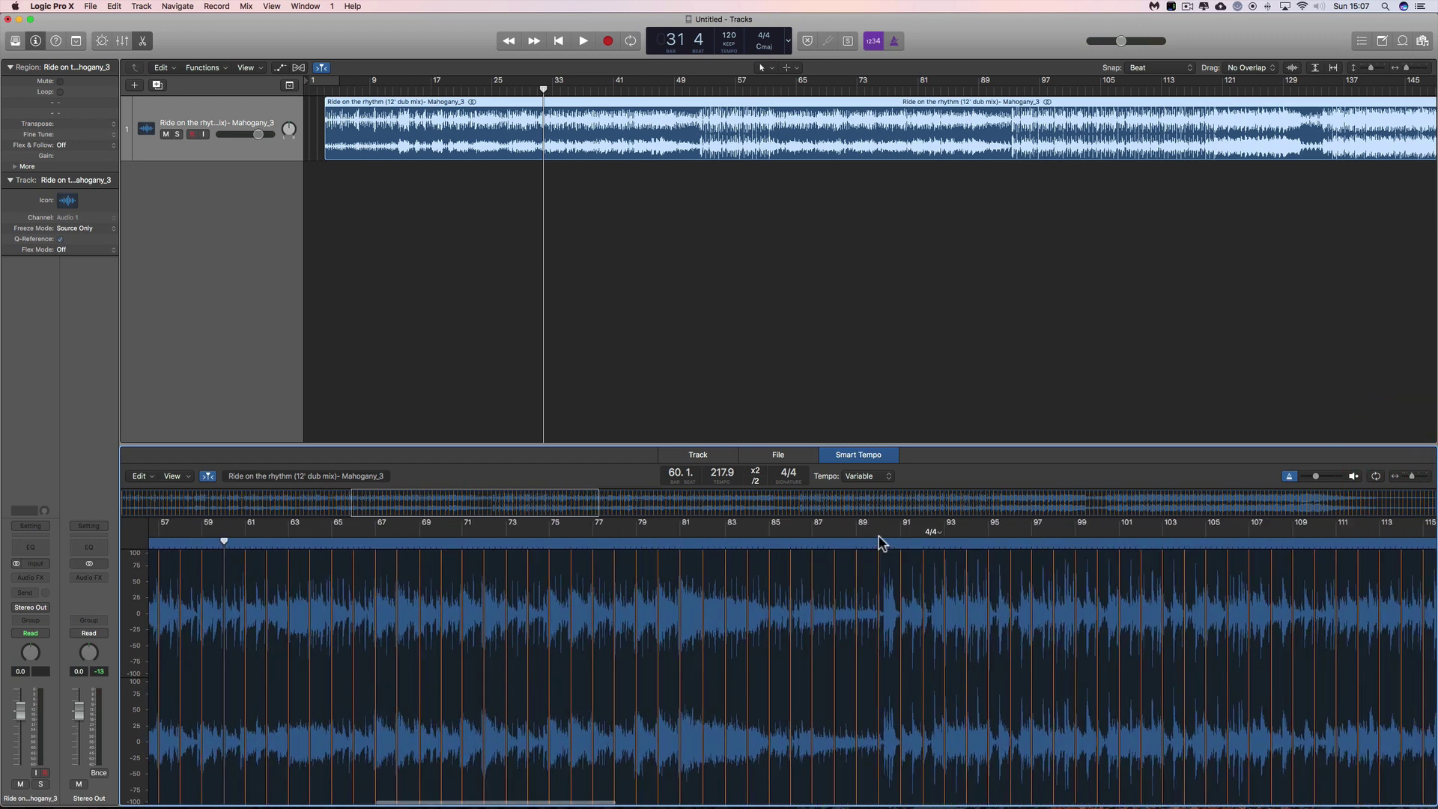
left_click(878, 541)
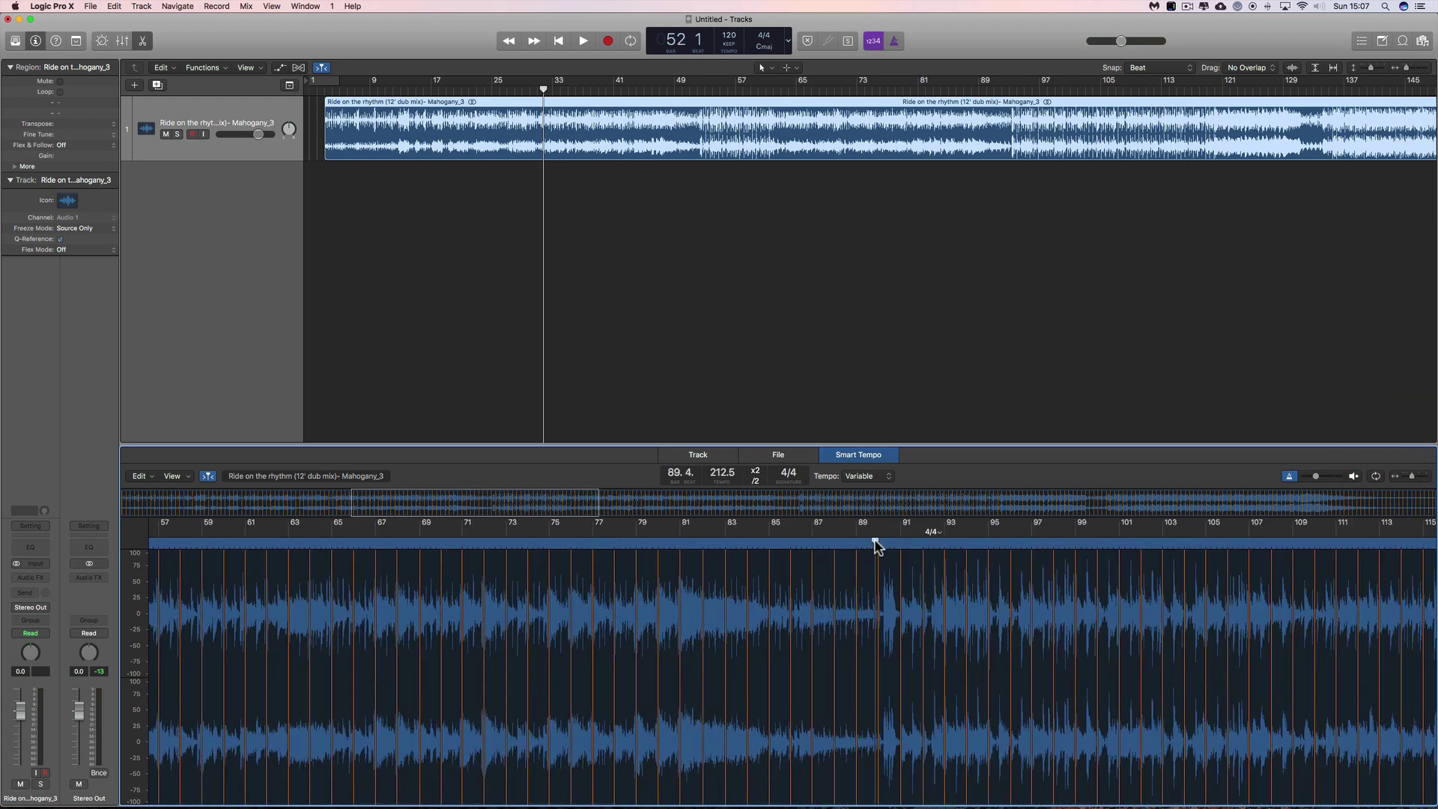
left_click(1354, 477)
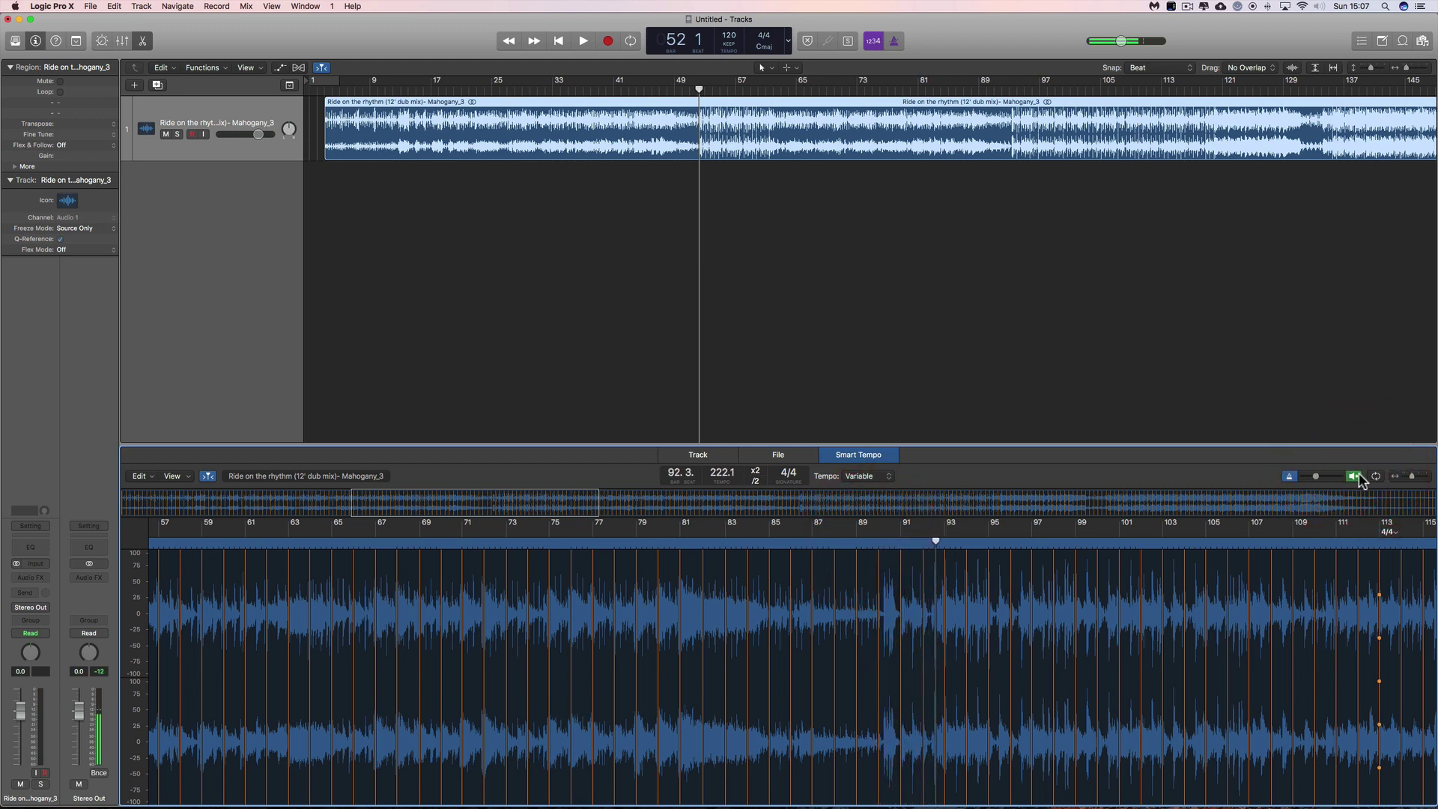
left_click(1373, 476)
left_click_drag(1412, 475, 1418, 479)
left_click(1355, 477)
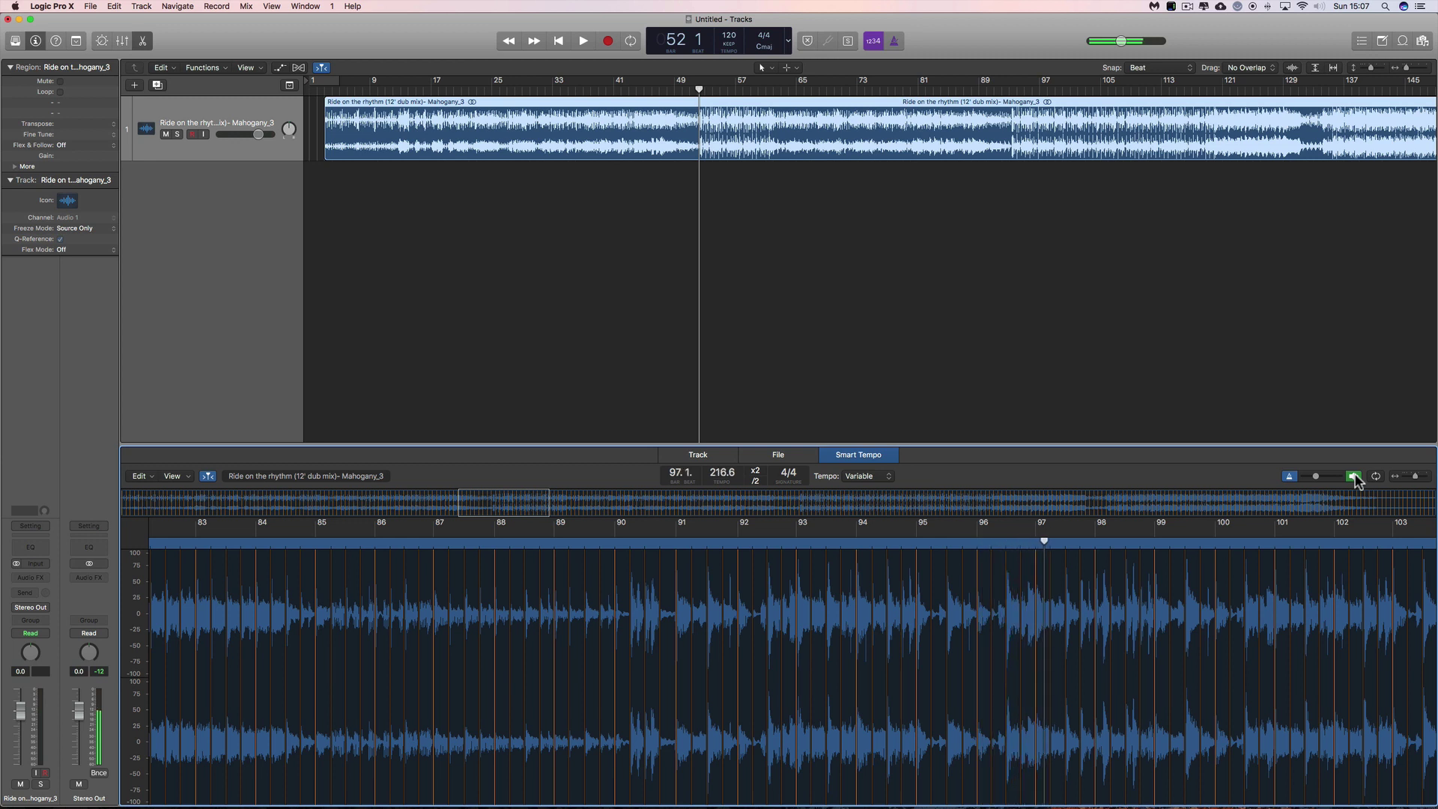
left_click(1354, 477)
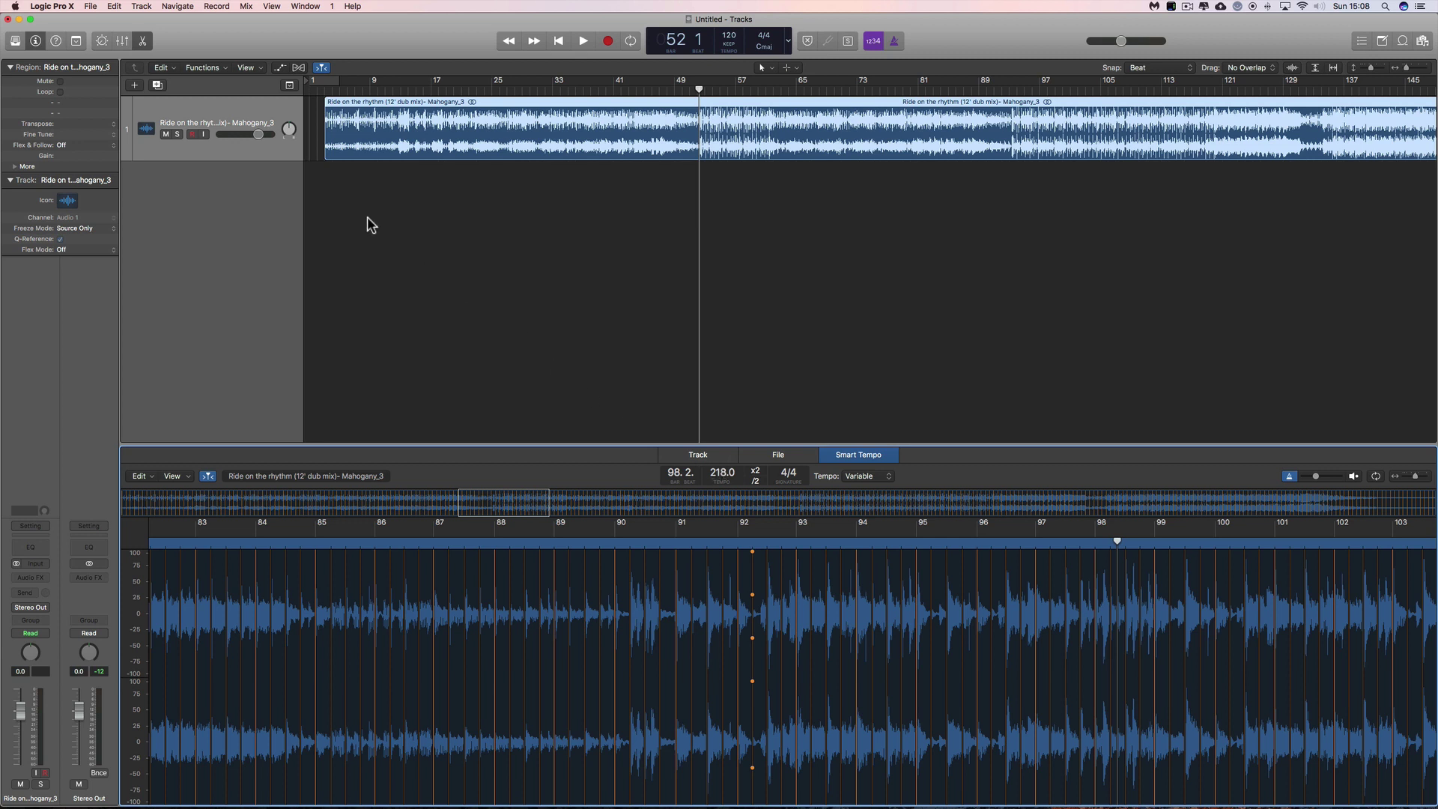
- Set the project tempo to 210 and the song region's Flex & Follow to On + Align Bars and Beats
left_click(63, 144)
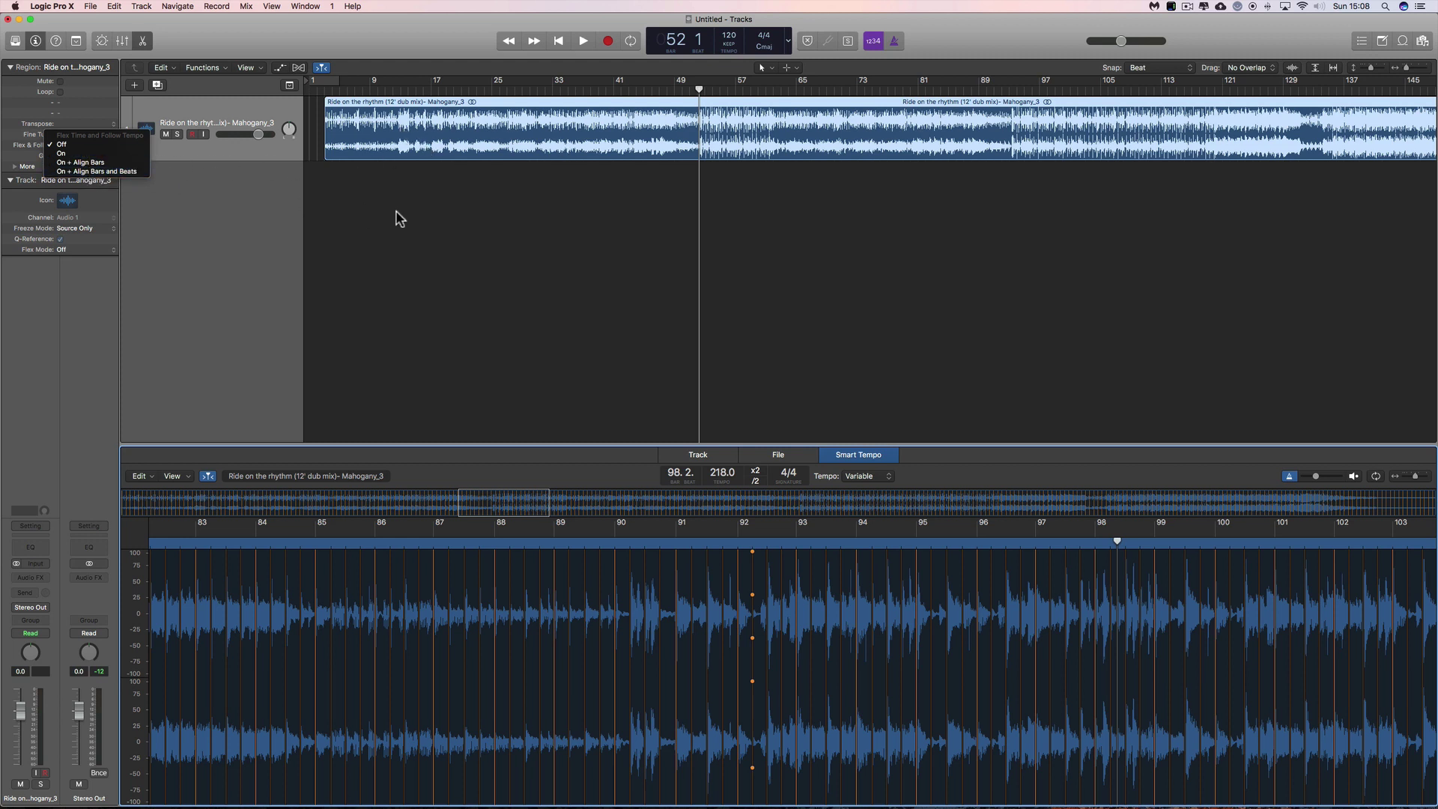
left_click(417, 194)
left_click(727, 39)
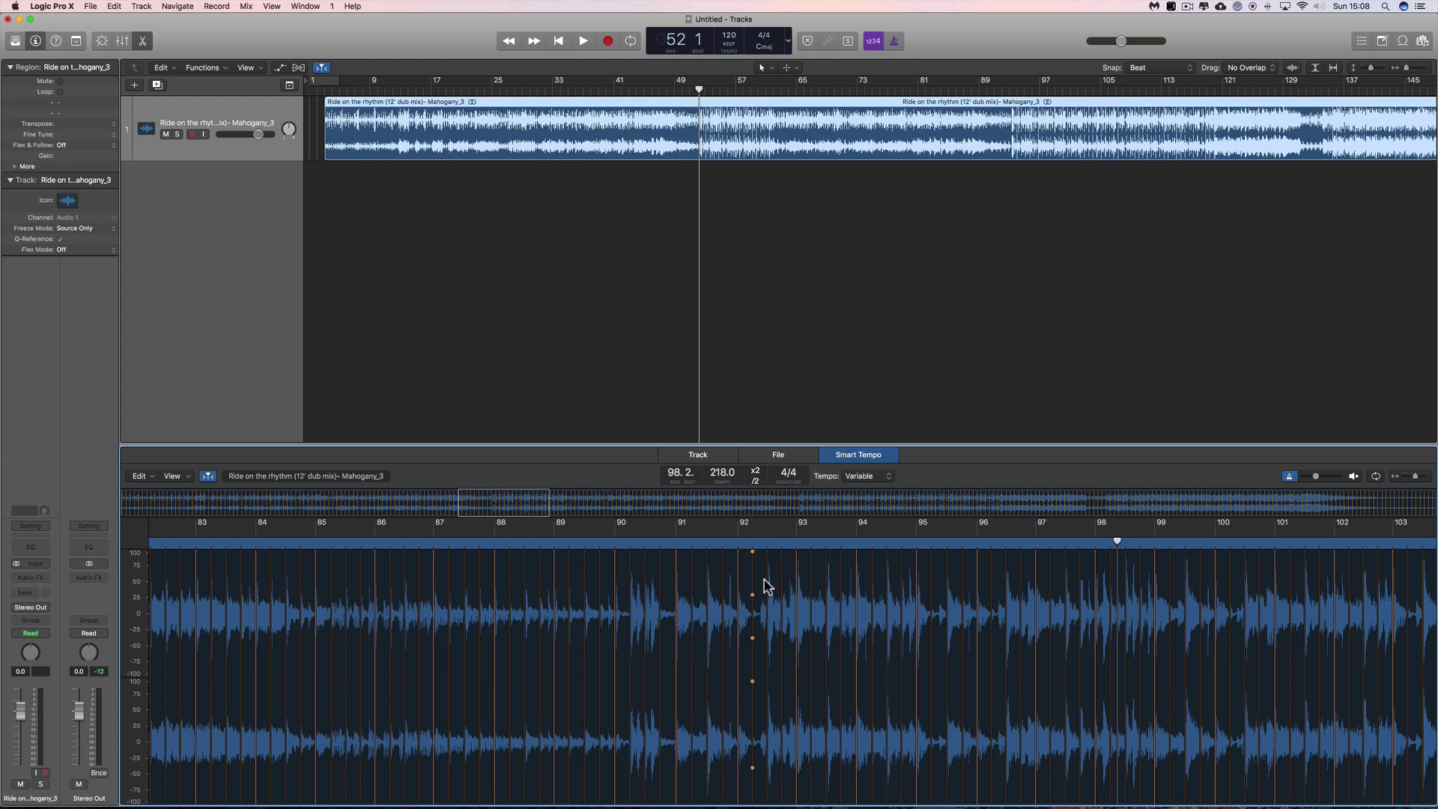
left_click(729, 35)
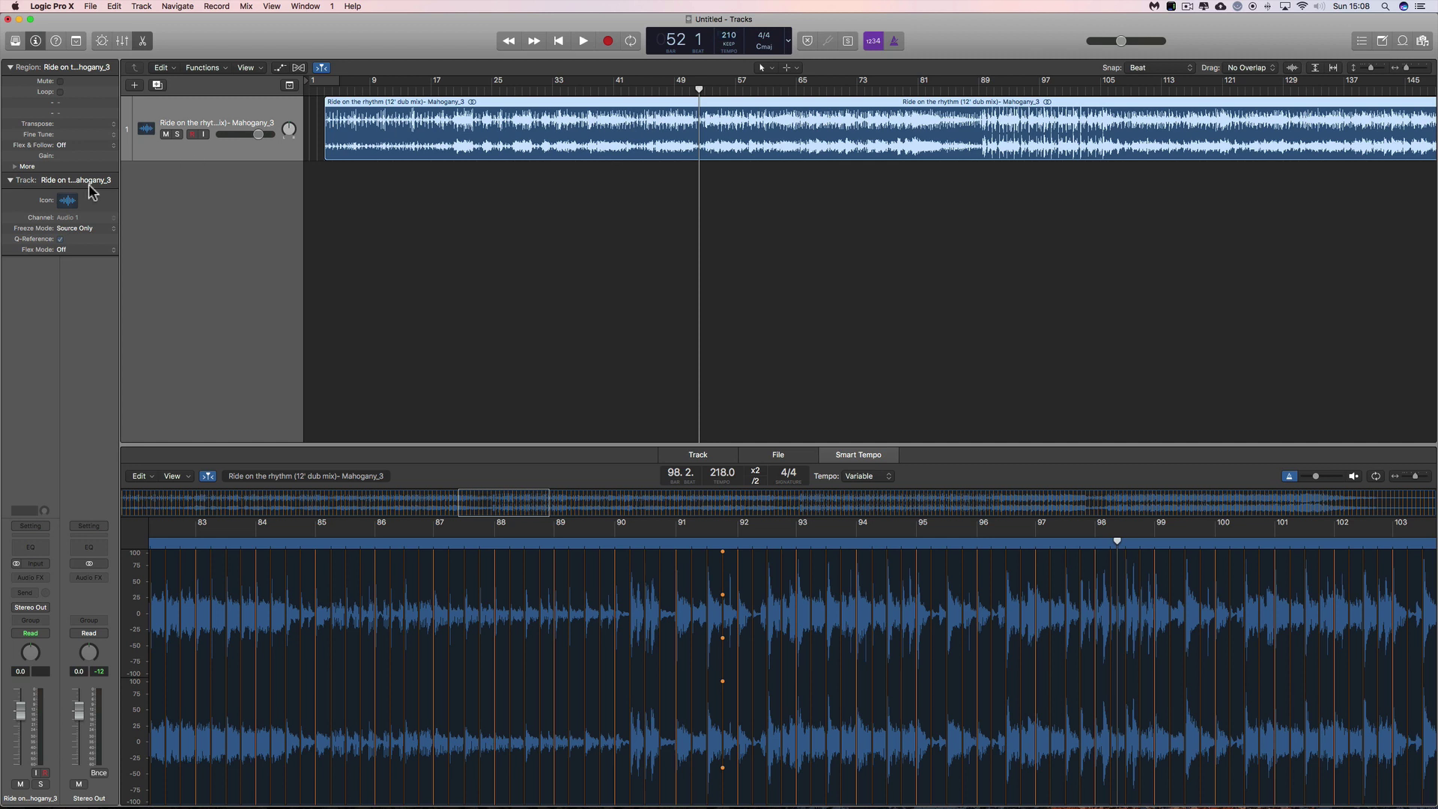
left_click(62, 144)
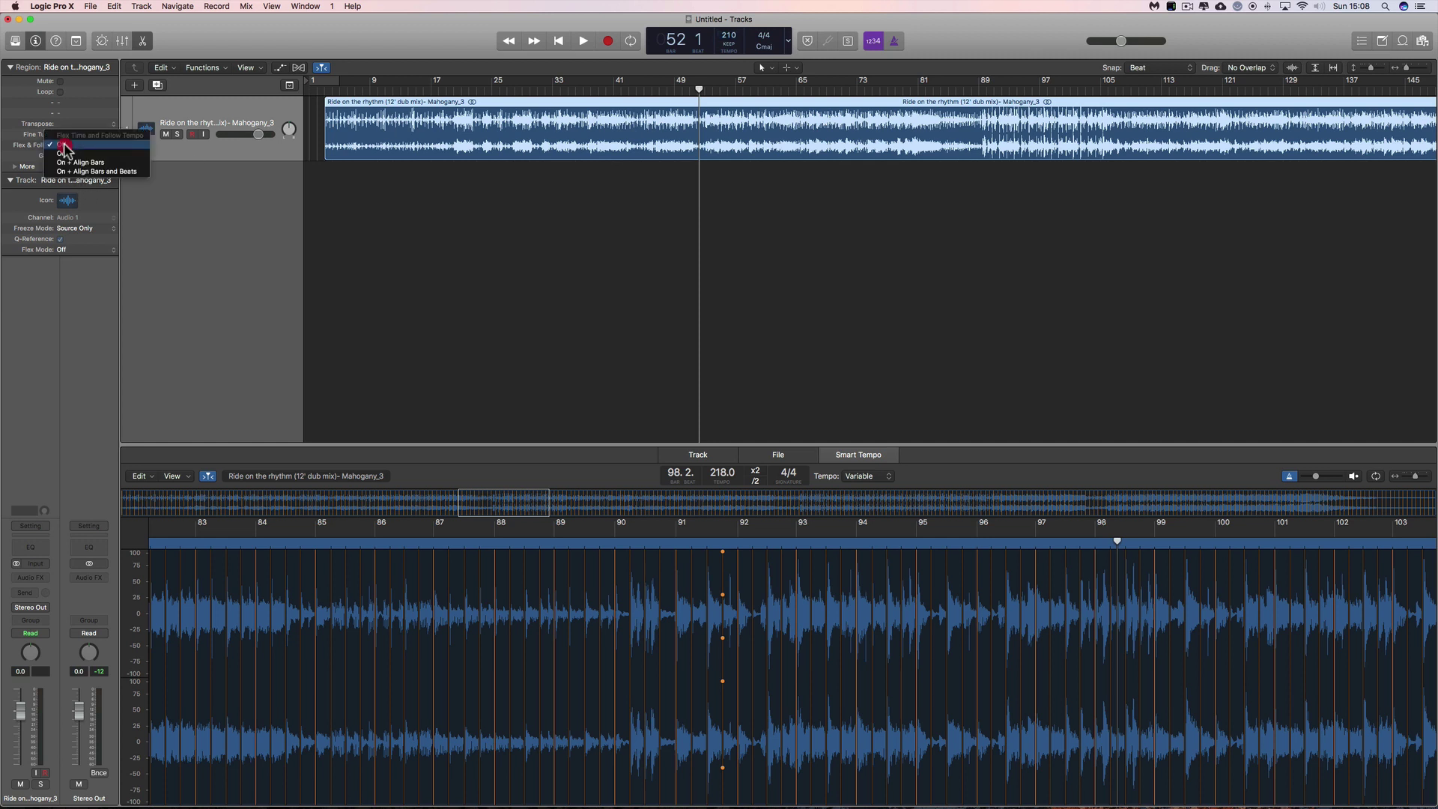
left_click(106, 172)
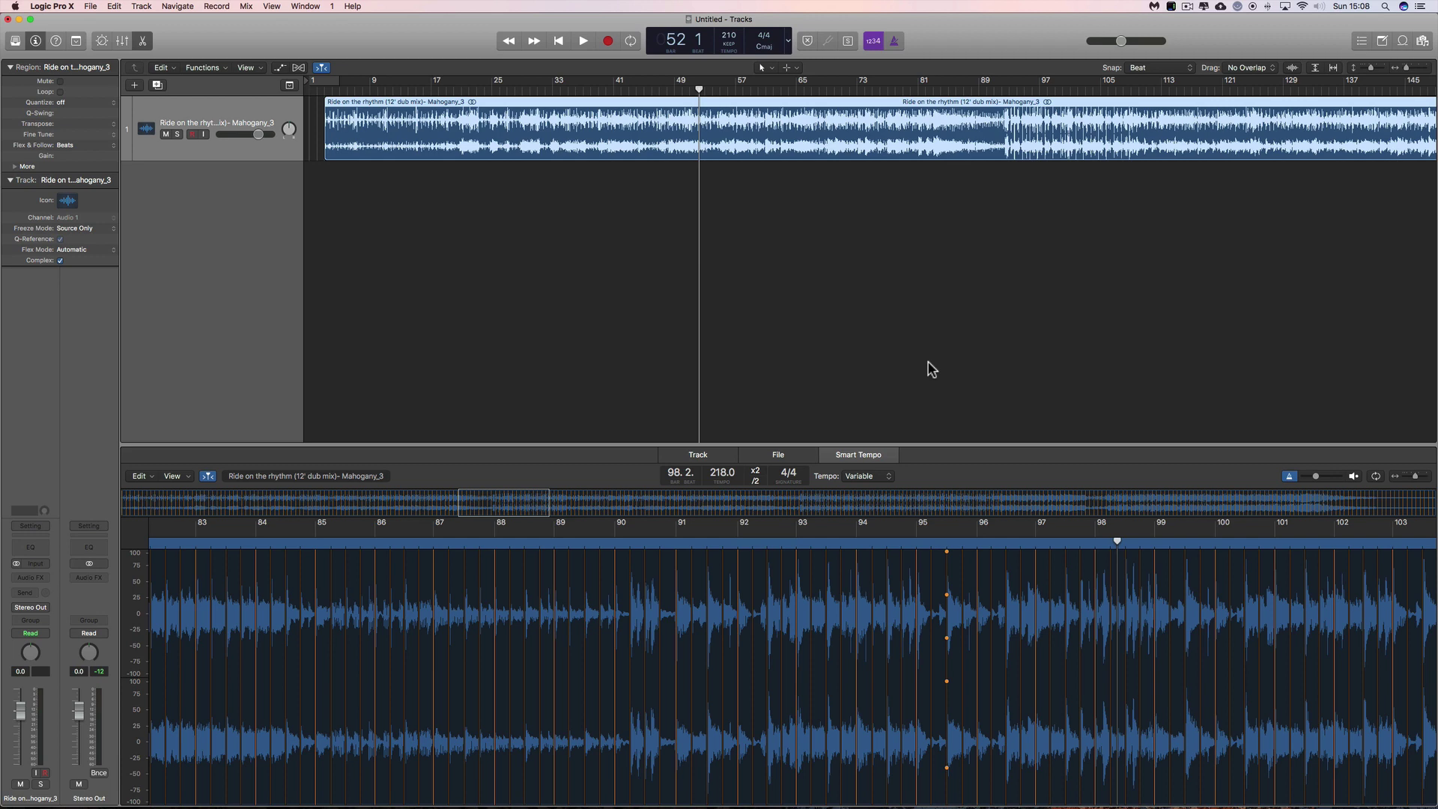
- Check the flex markers on the song's track, and enlarge the track's height in the Tracks area
left_click(298, 68)
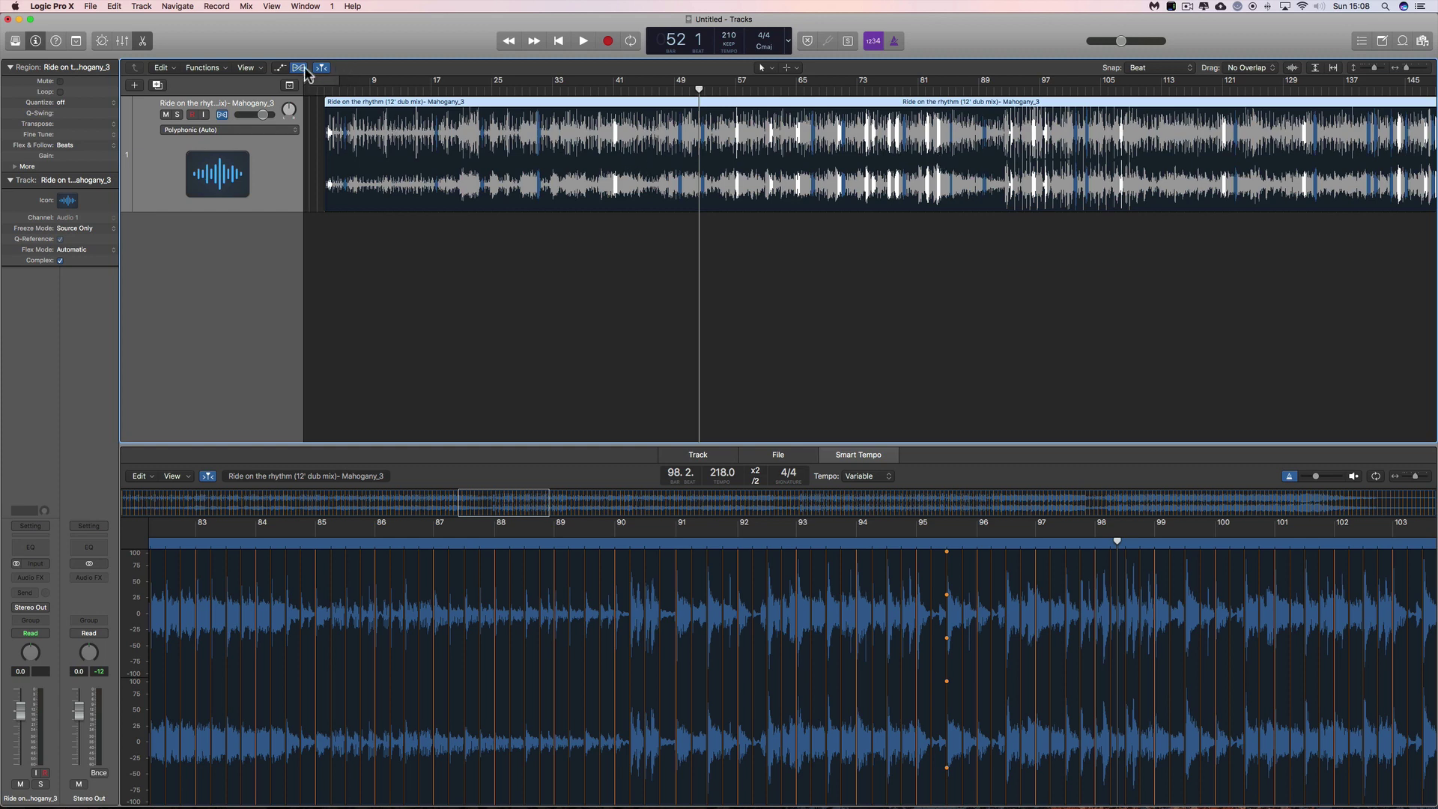
left_click(298, 68)
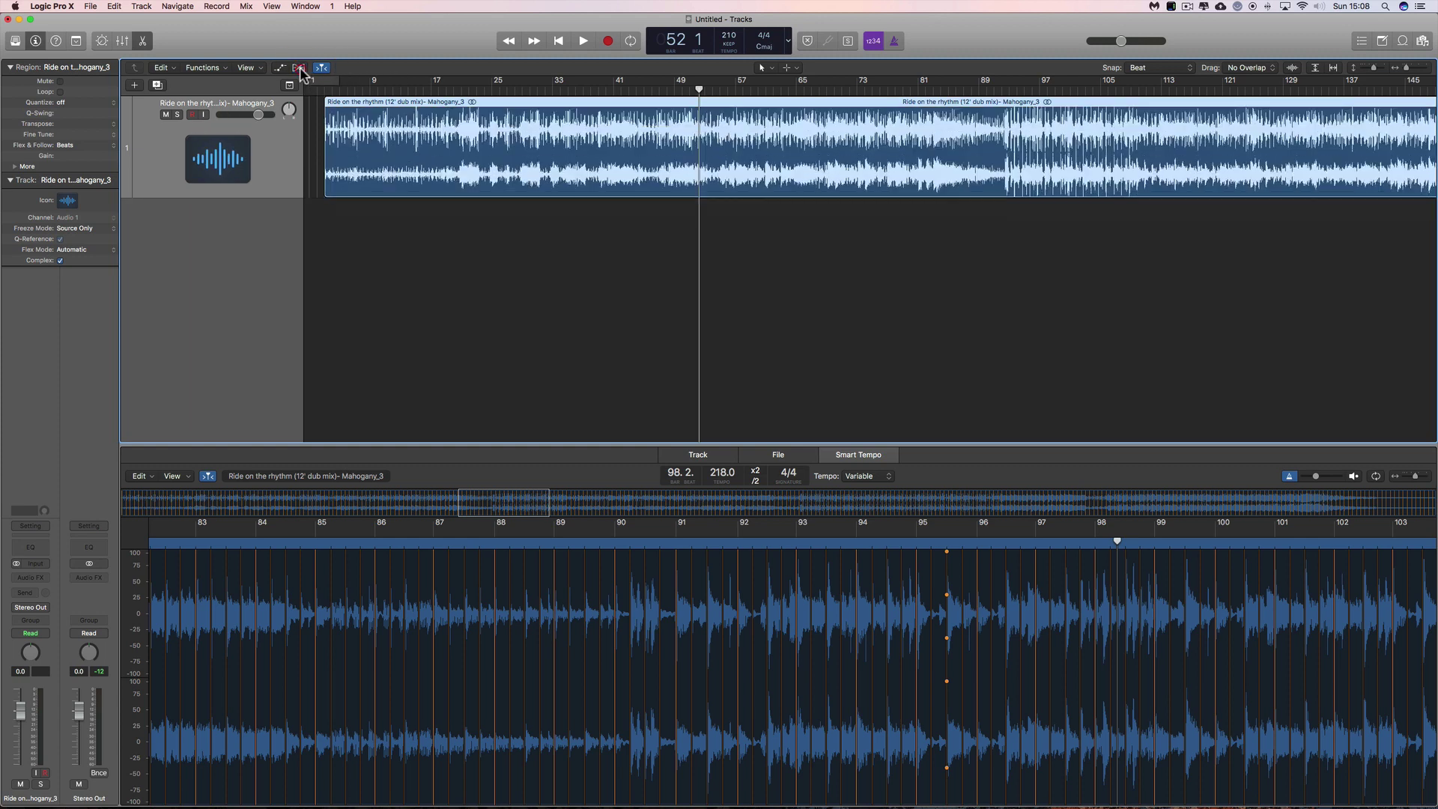
key("cmd+Right")
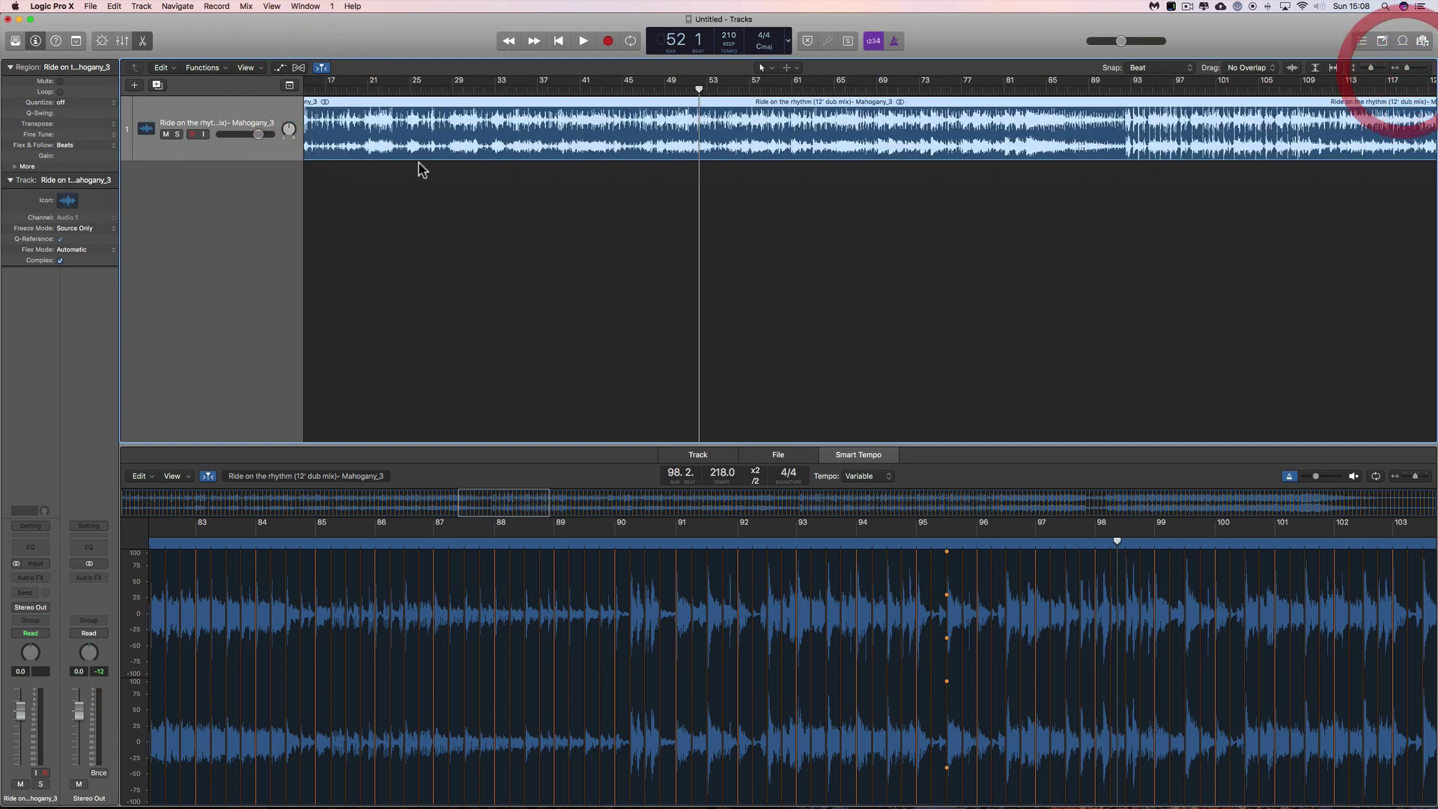
left_click_drag(251, 159, 257, 212)
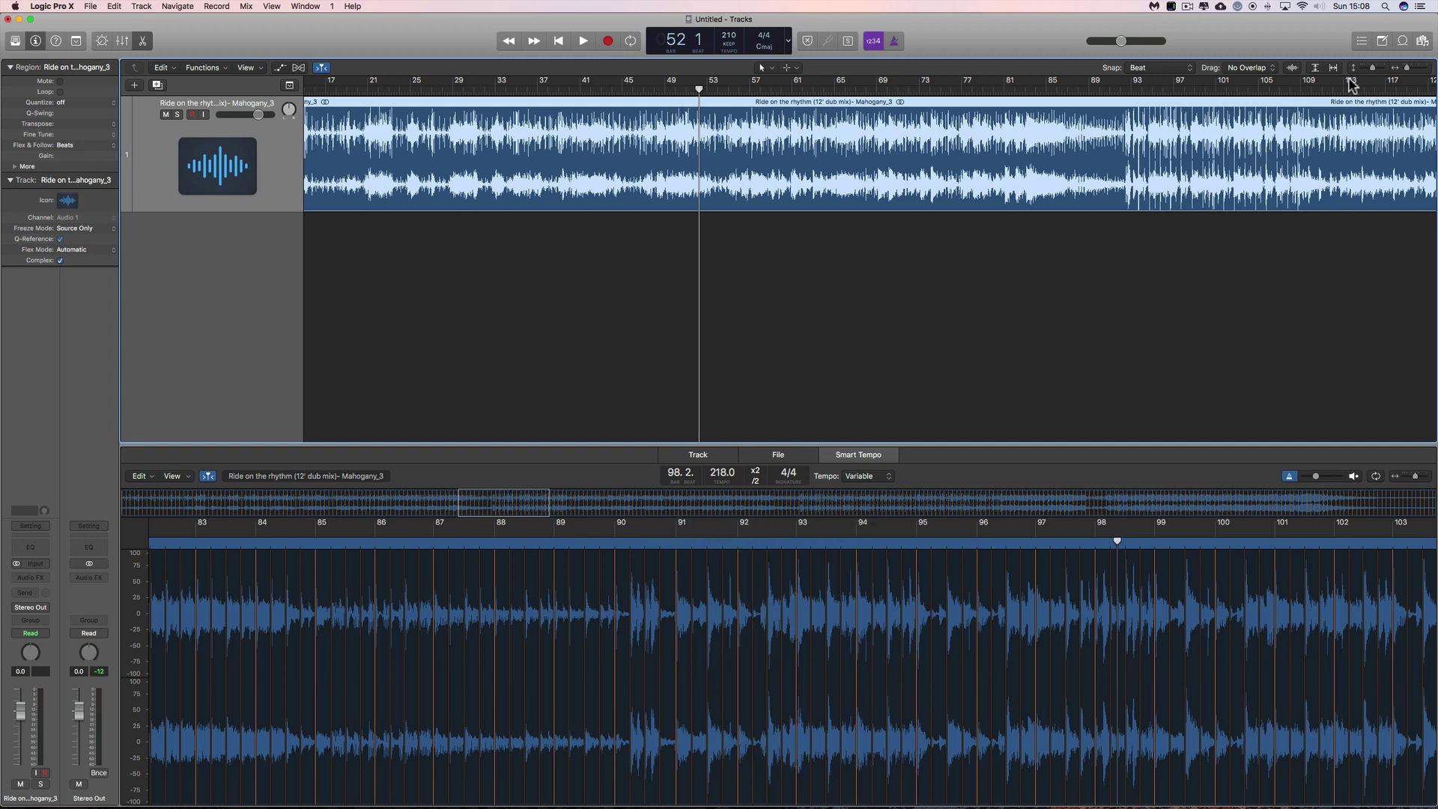
- Compare the song region's beat and downbeat markers with the project's bar ruler around bar 52
left_click(1418, 68)
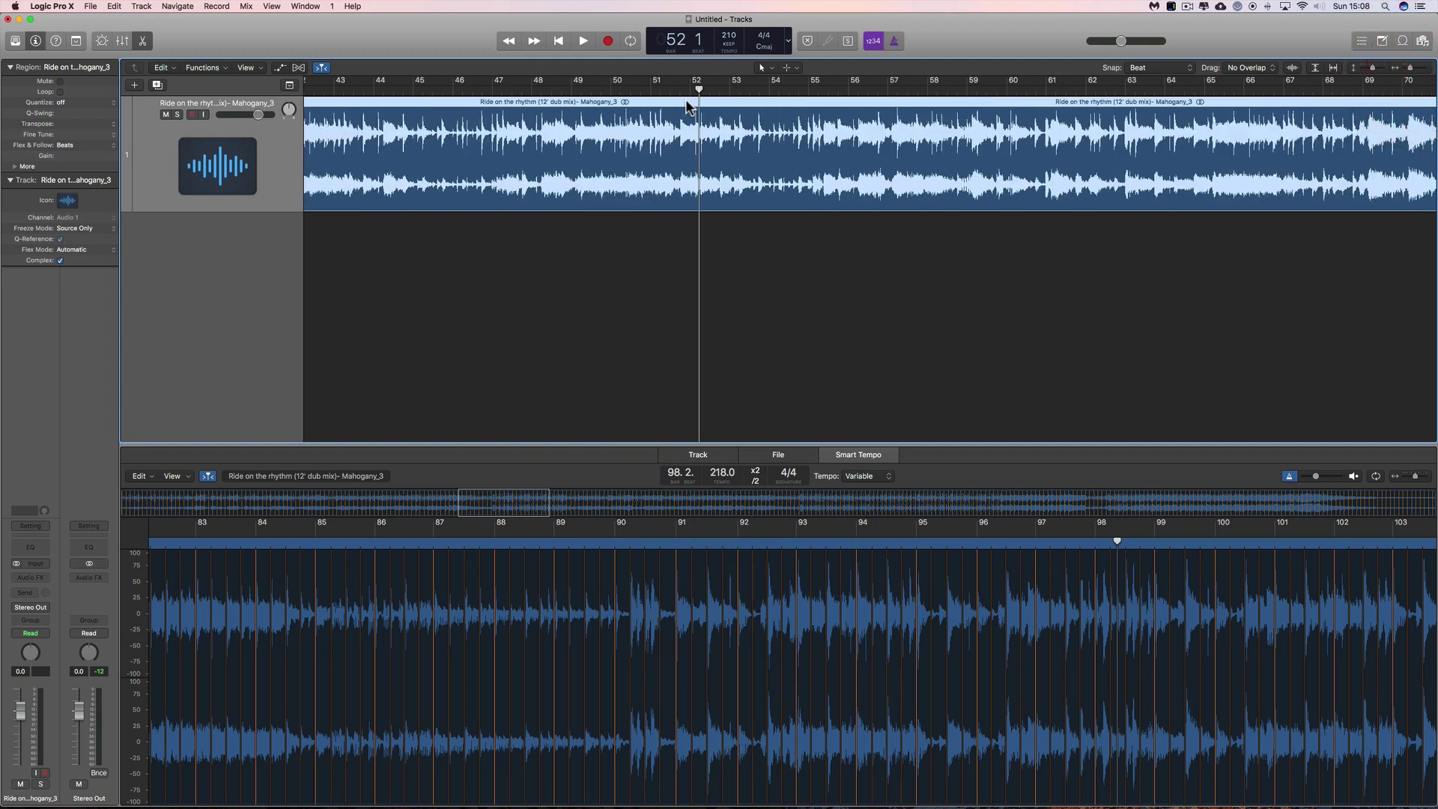
left_click_drag(683, 104, 687, 105)
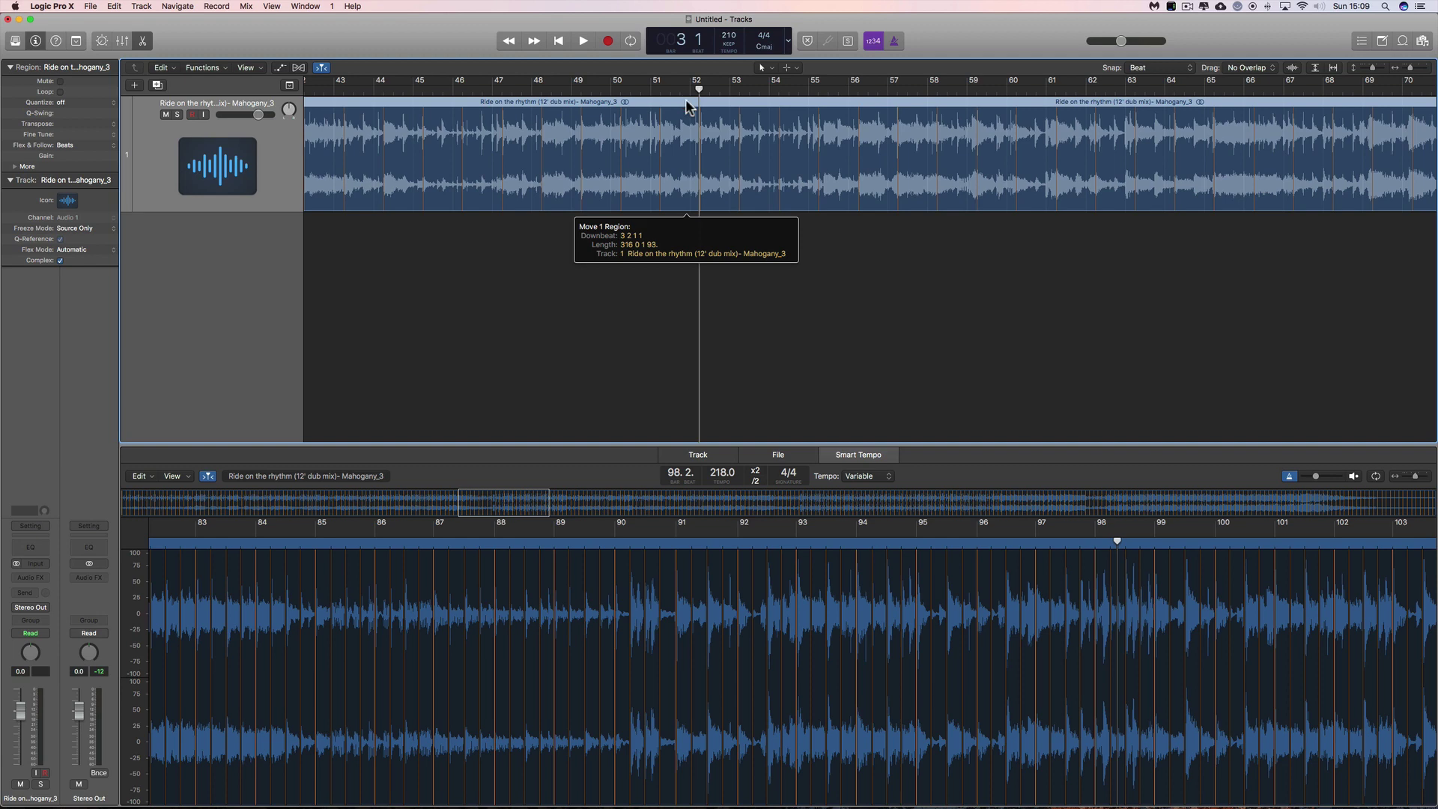
left_click_drag(688, 105, 688, 104)
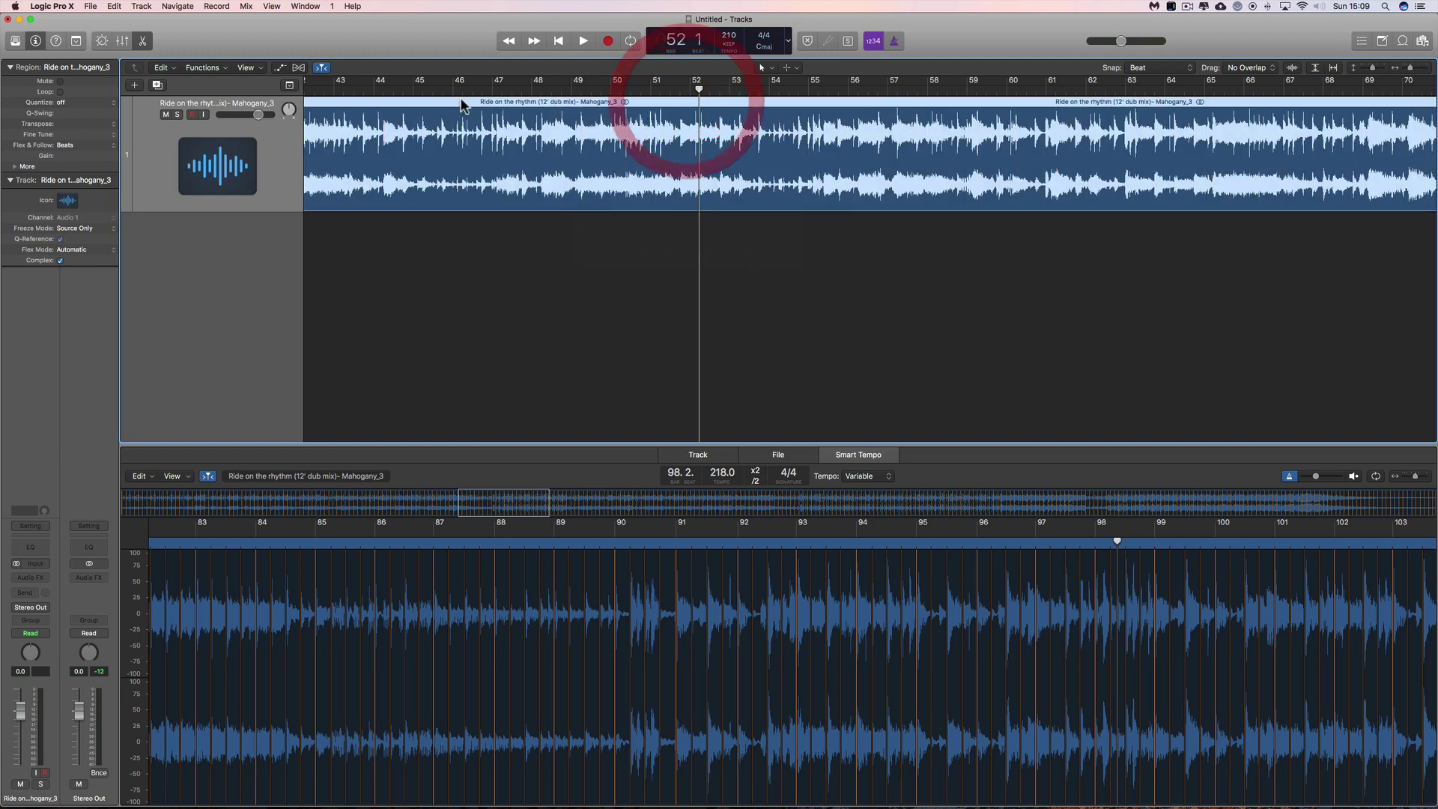
left_click(1414, 68)
left_click_drag(641, 106, 642, 107)
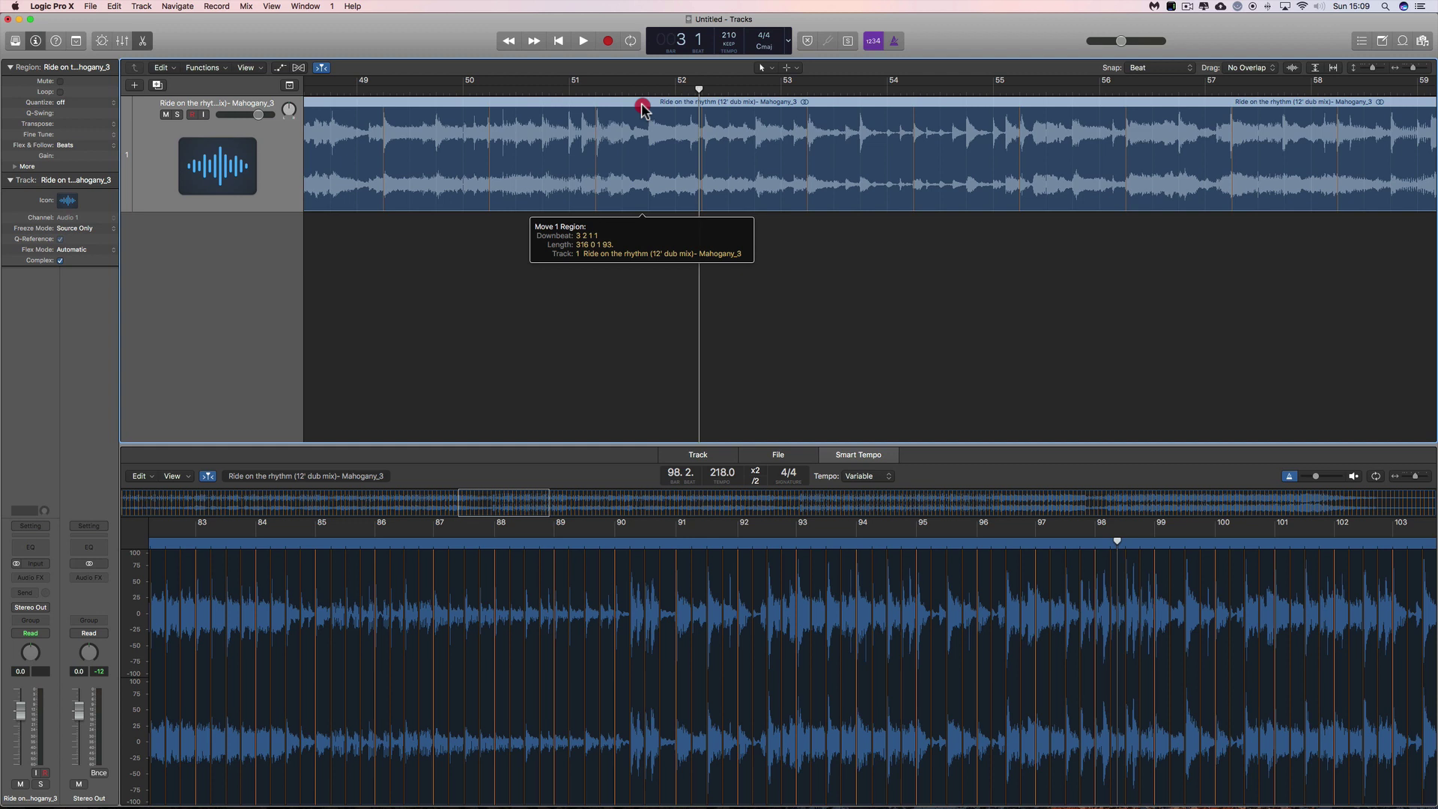
left_click_drag(642, 107, 642, 107)
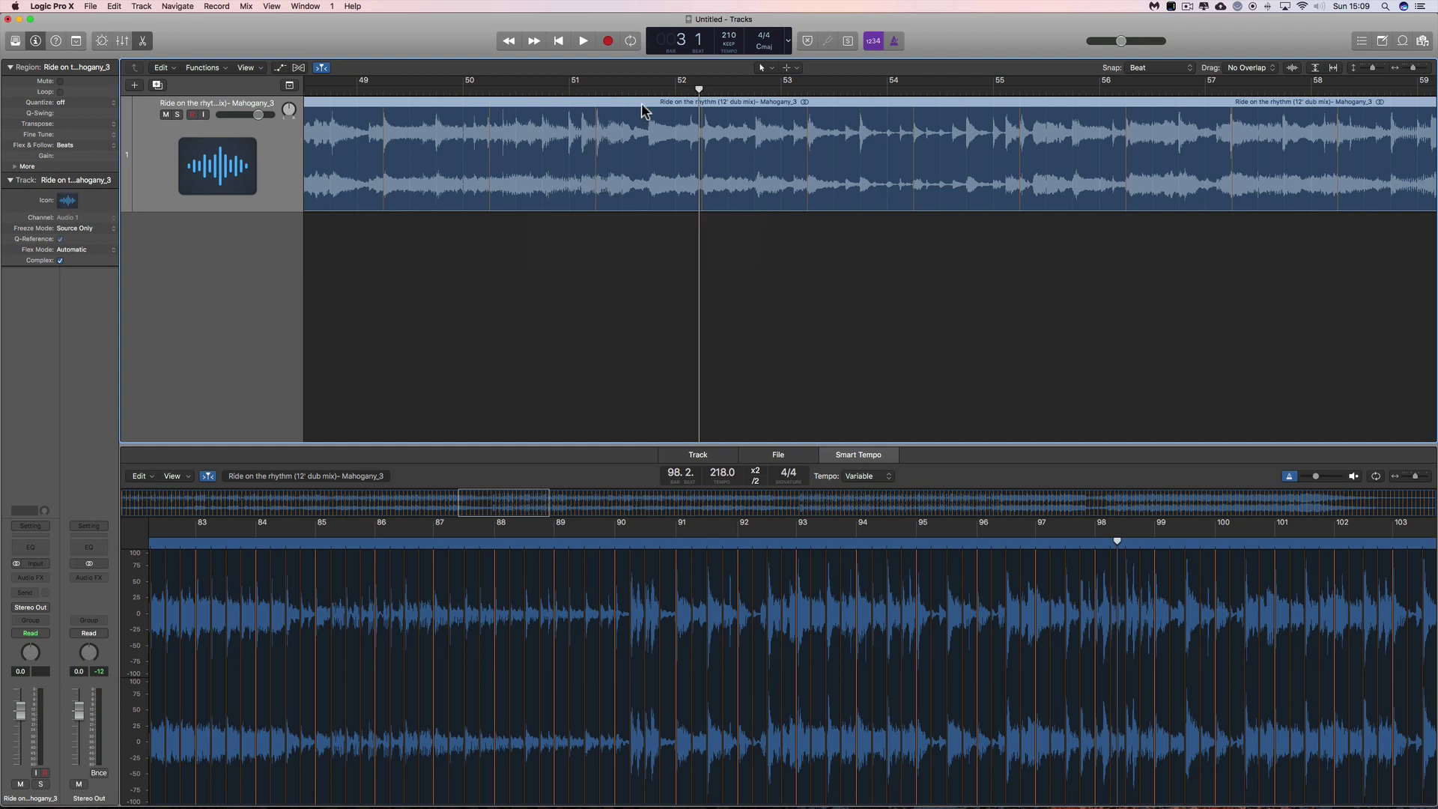
left_click(642, 111)
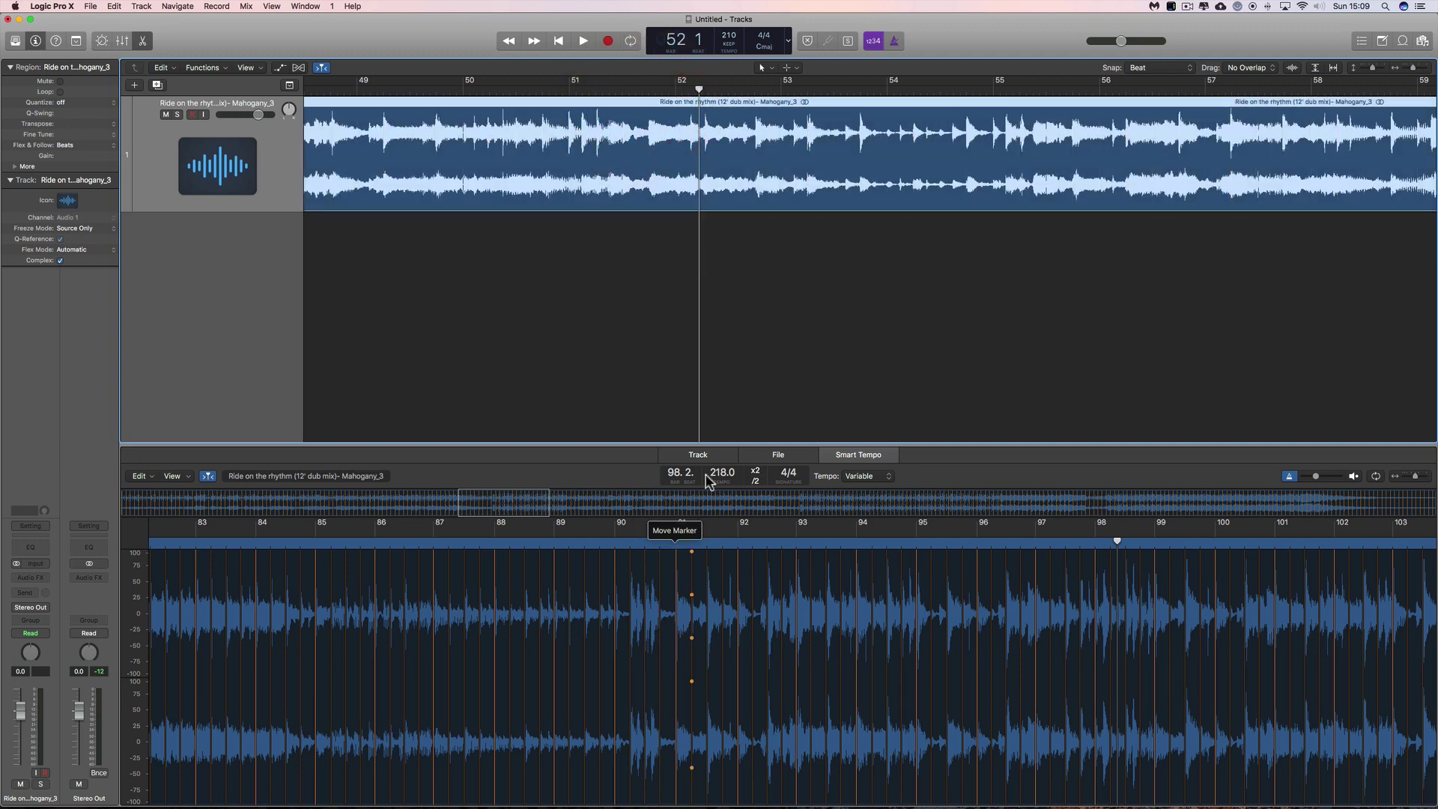
- Move the song region one beat earlier with snapping set to Beat, placing its downbeat at 3 1 1 1
left_click_drag(704, 106, 704, 106)
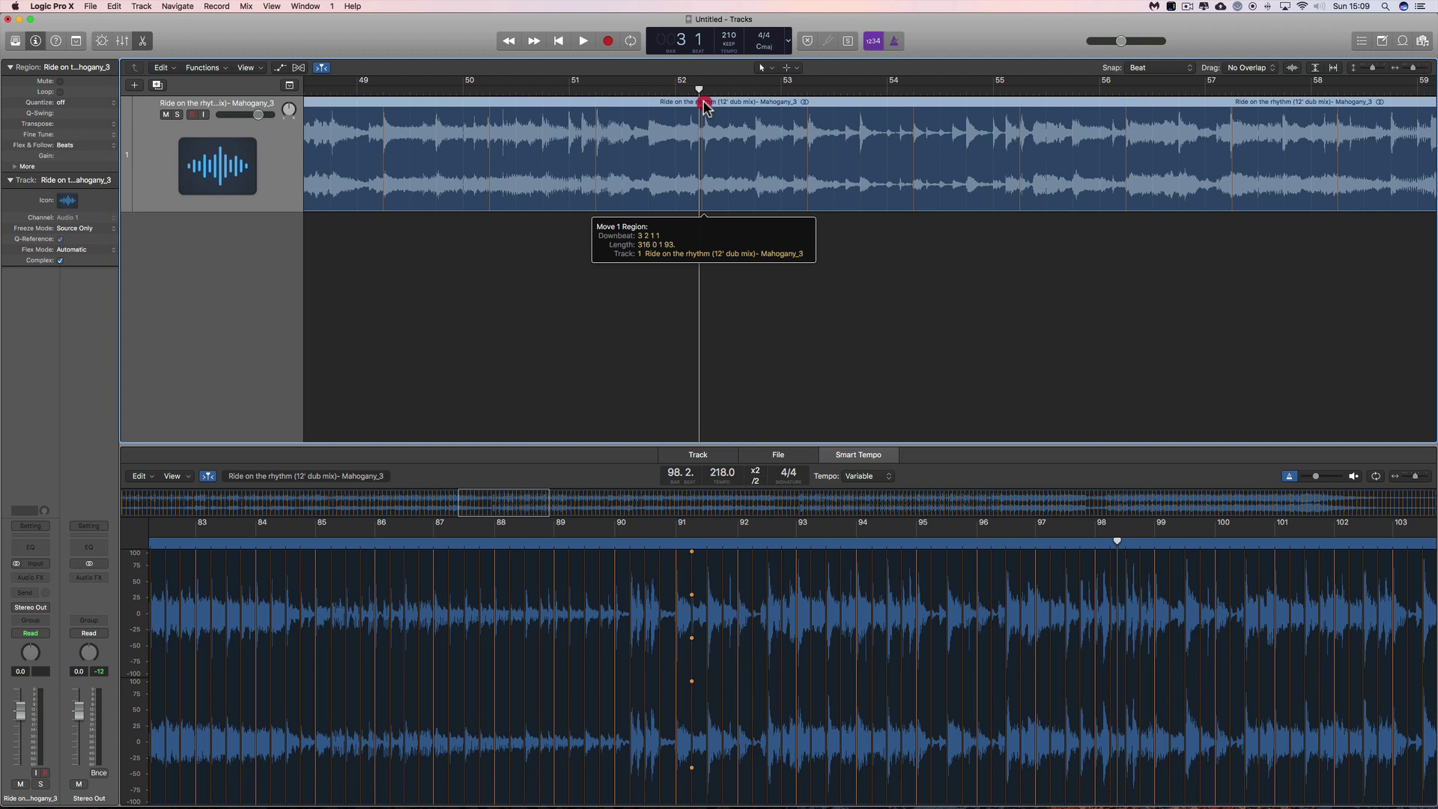
left_click_drag(704, 106, 704, 106)
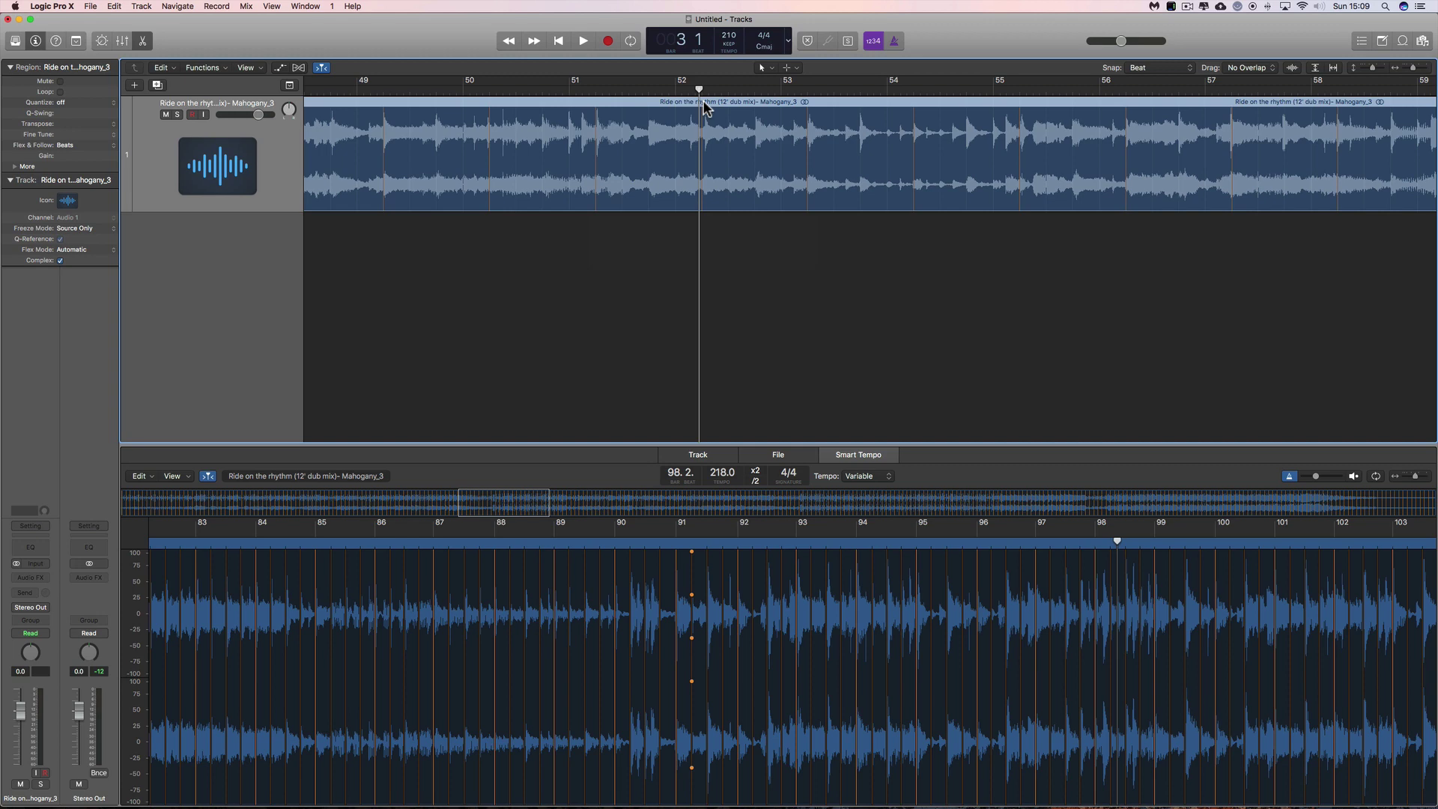
left_click(704, 105)
left_click(1158, 68)
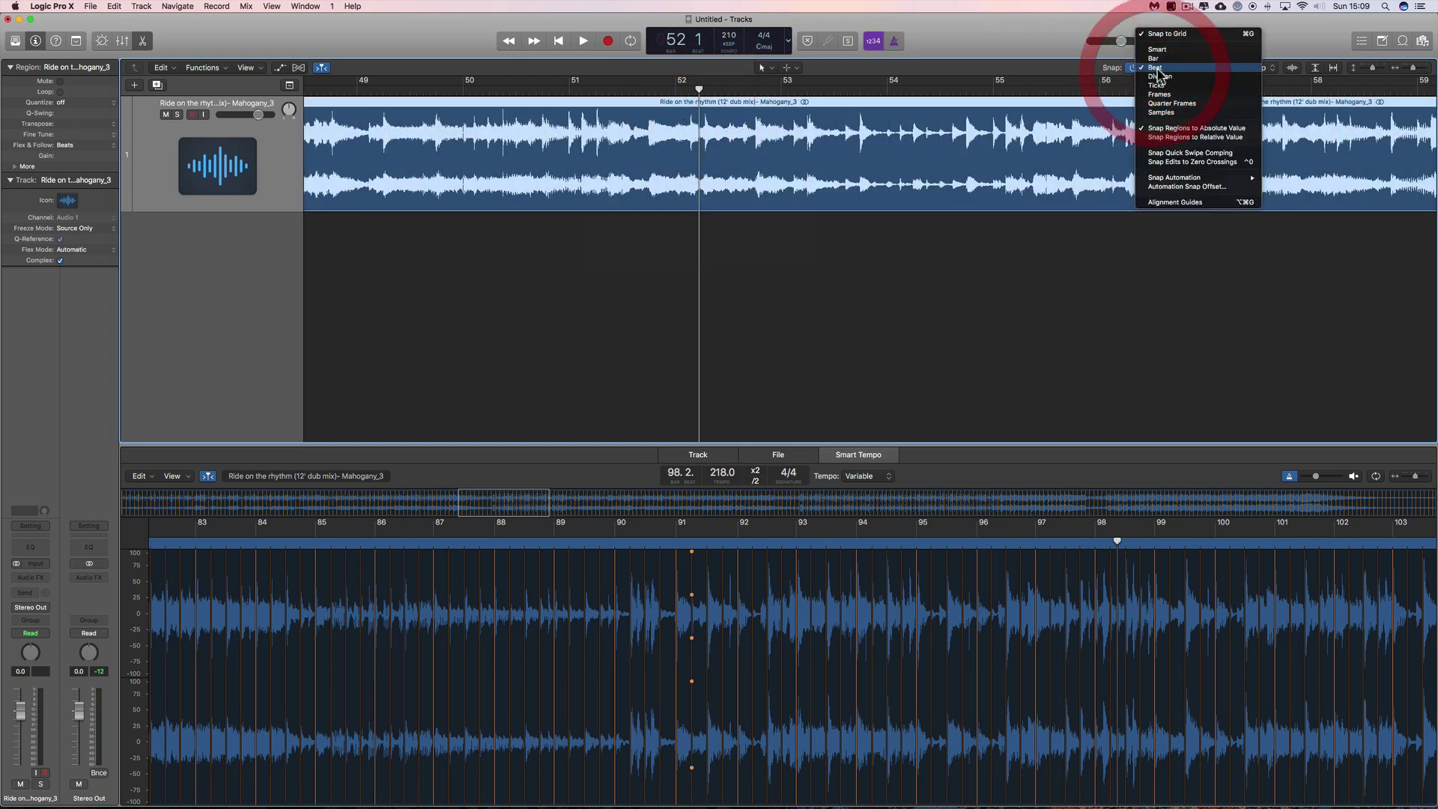
left_click(751, 105)
left_click_drag(751, 105, 781, 105)
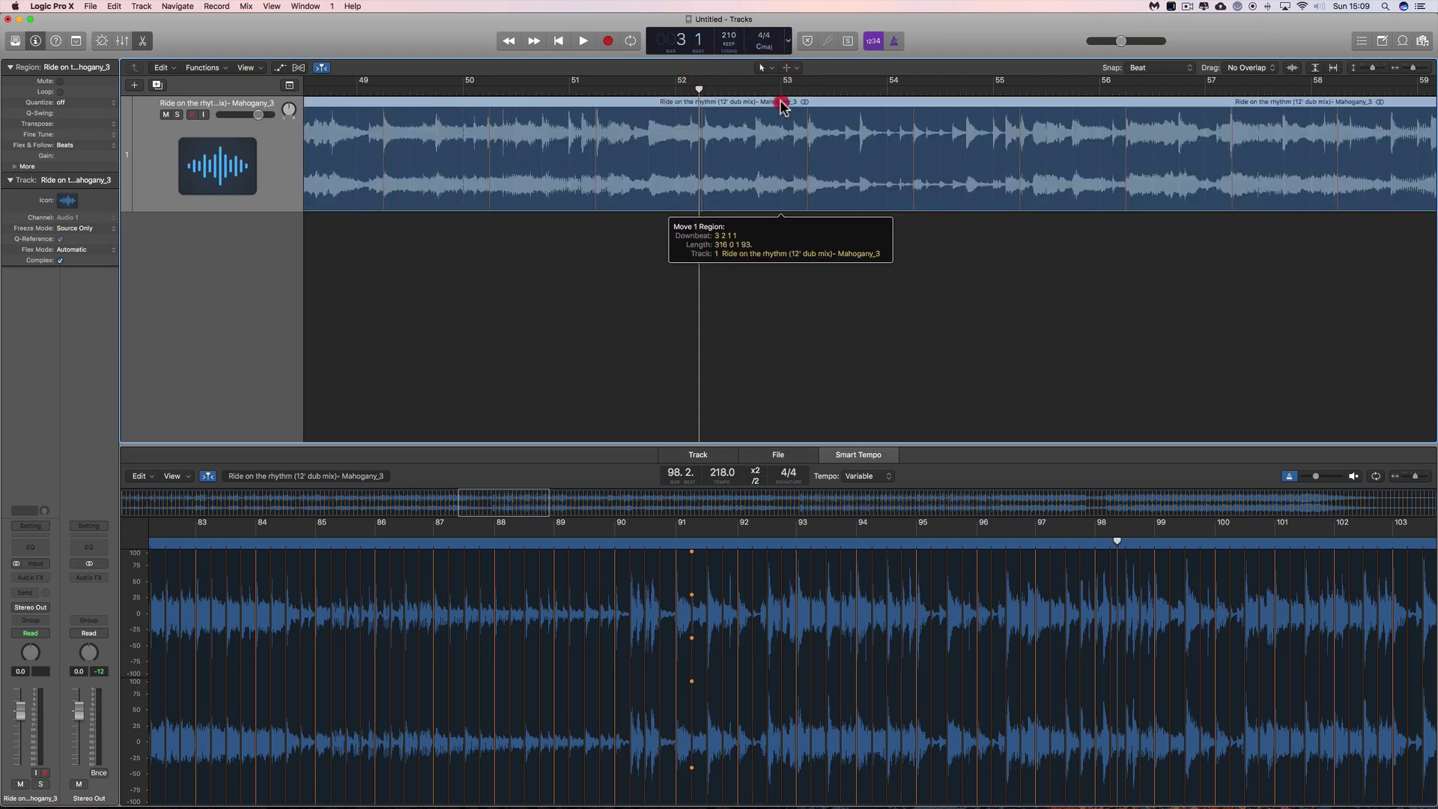
left_click_drag(781, 105, 762, 107)
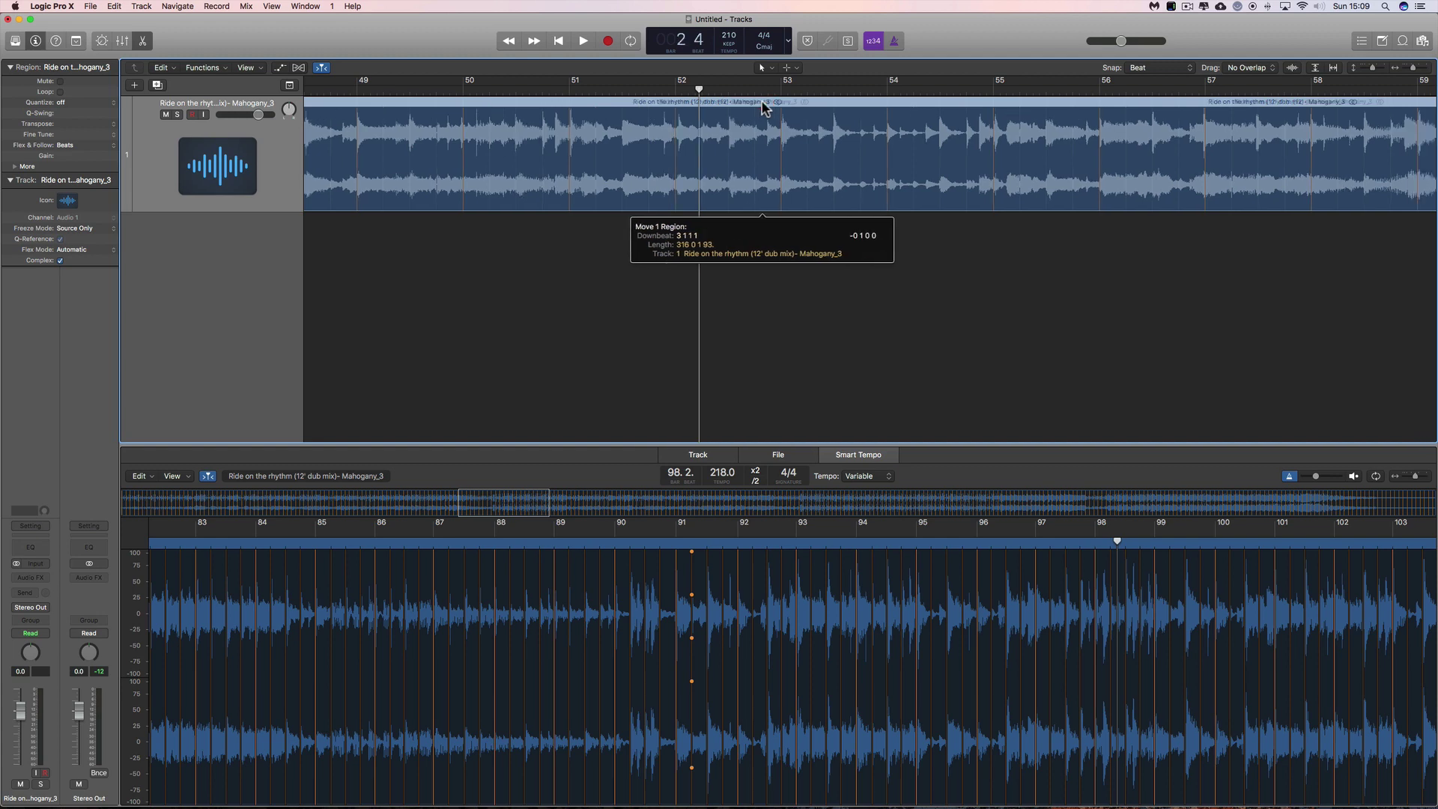
left_click_drag(762, 107, 763, 106)
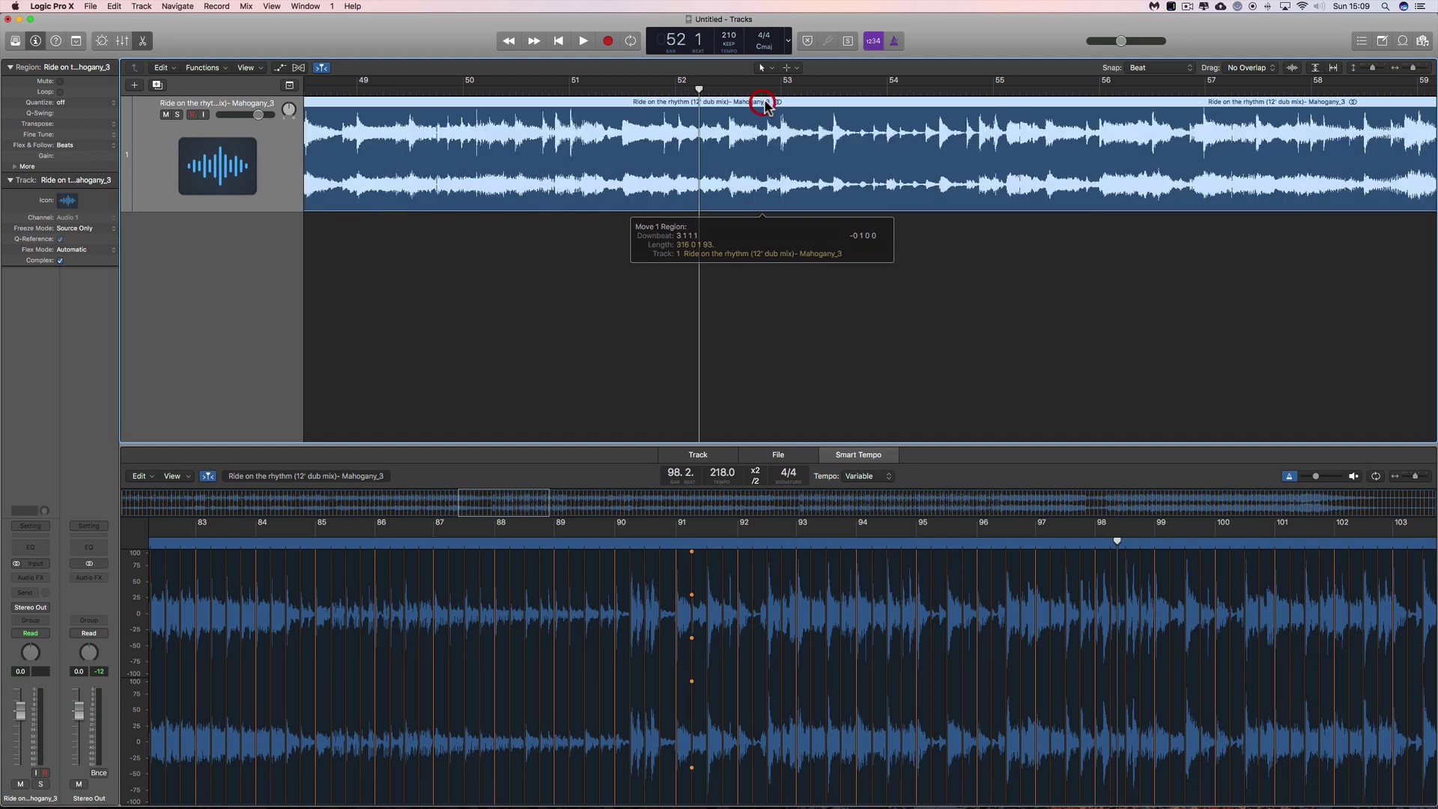
- Lower the song track's volume to about -11.4 dB and audition the region with the metronome from bar 49
left_click_drag(249, 120, 229, 120)
left_click(354, 91)
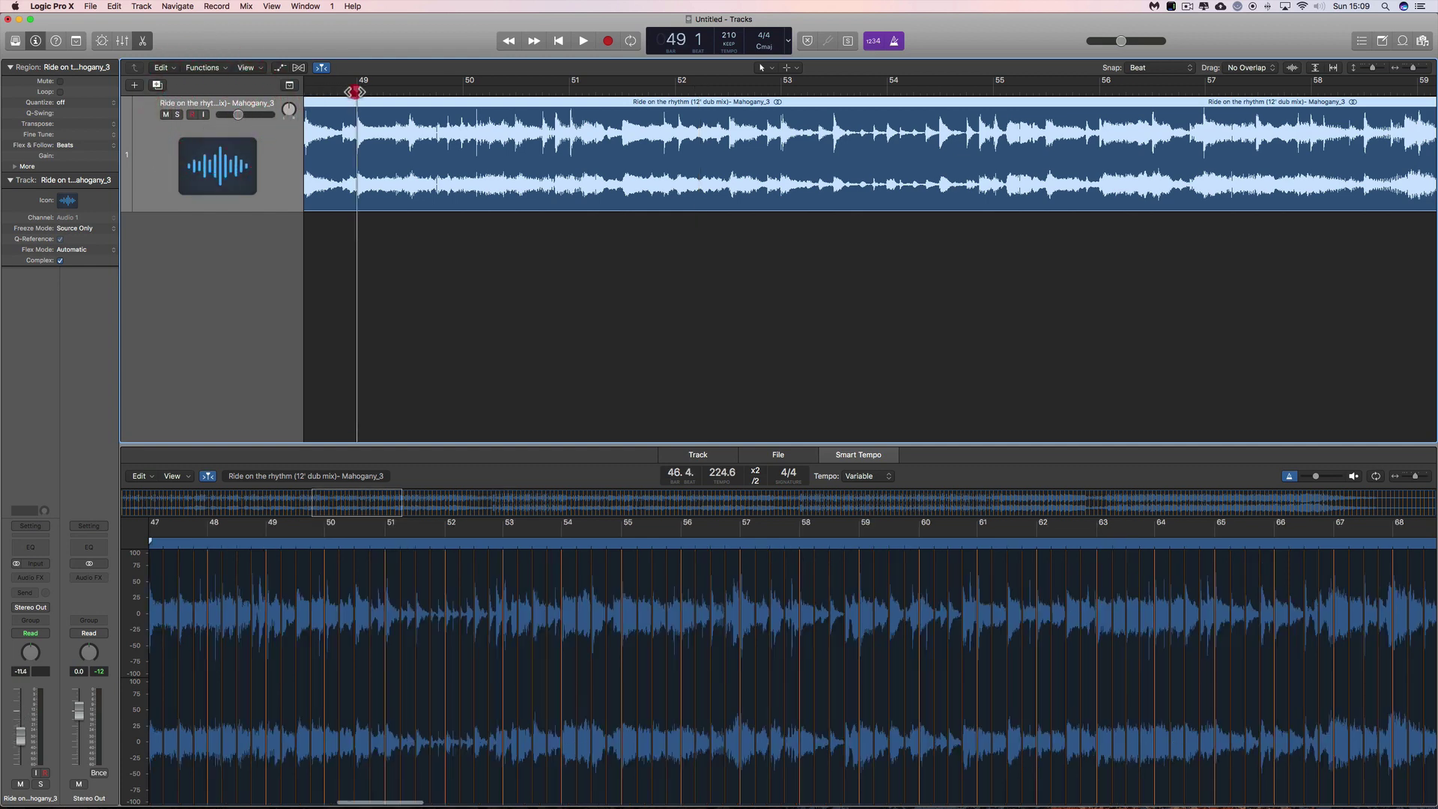
left_click(583, 41)
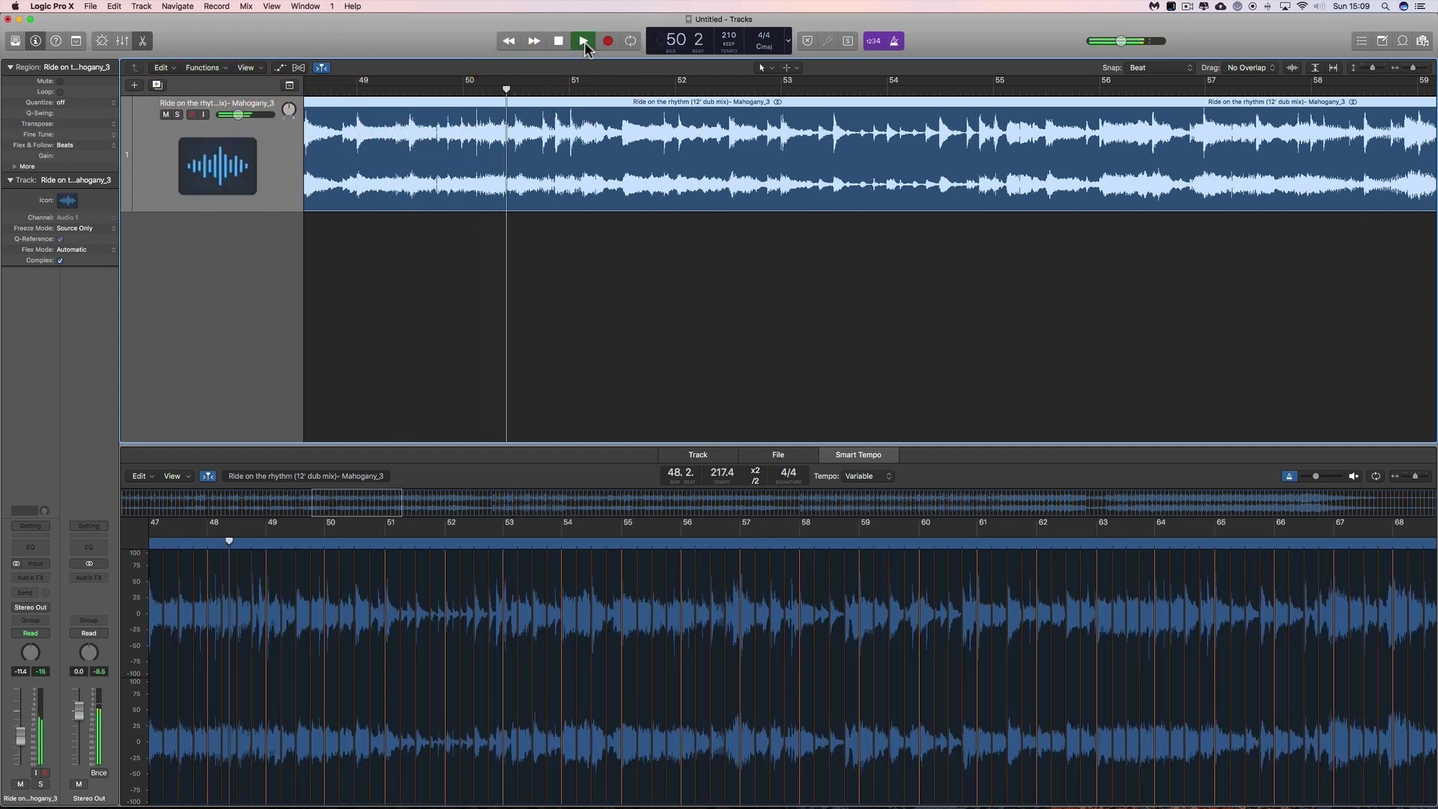
left_click_drag(1414, 69, 1405, 69)
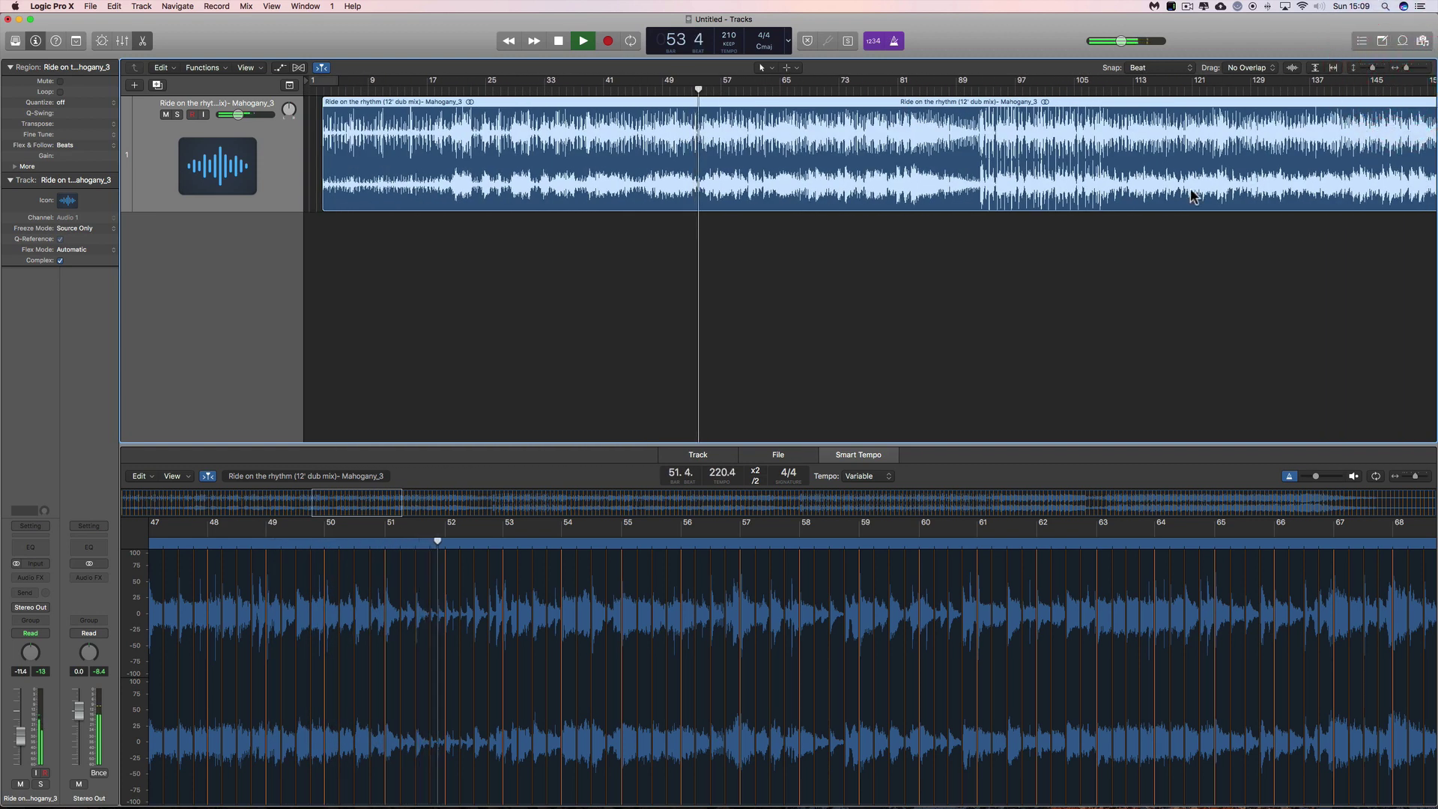
key("space")
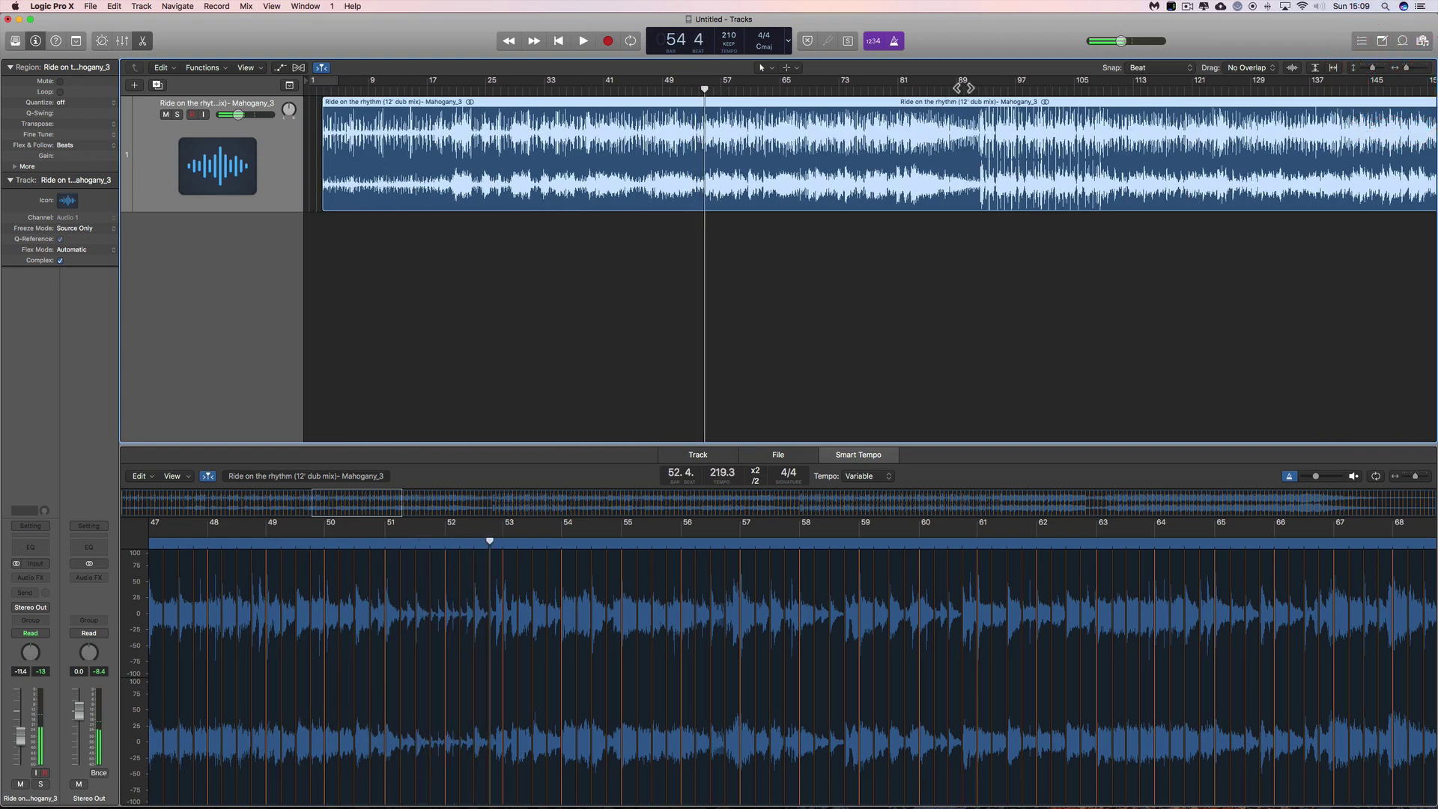
- Check the region's beat markers around bar 92 and audition the song with the metronome from bar 90
left_click(964, 87)
left_click_drag(1418, 69, 1425, 69)
left_click(1081, 105)
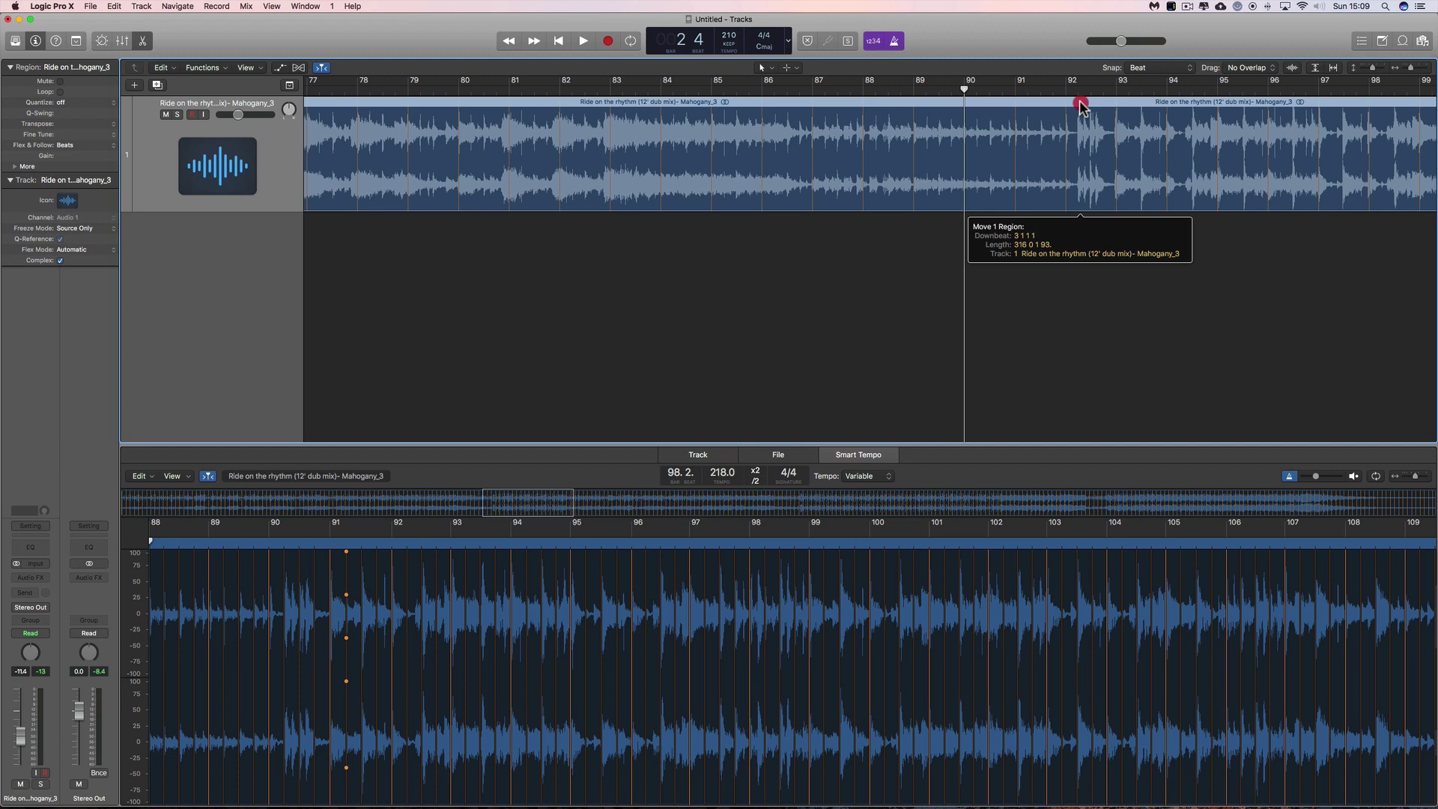
key("space")
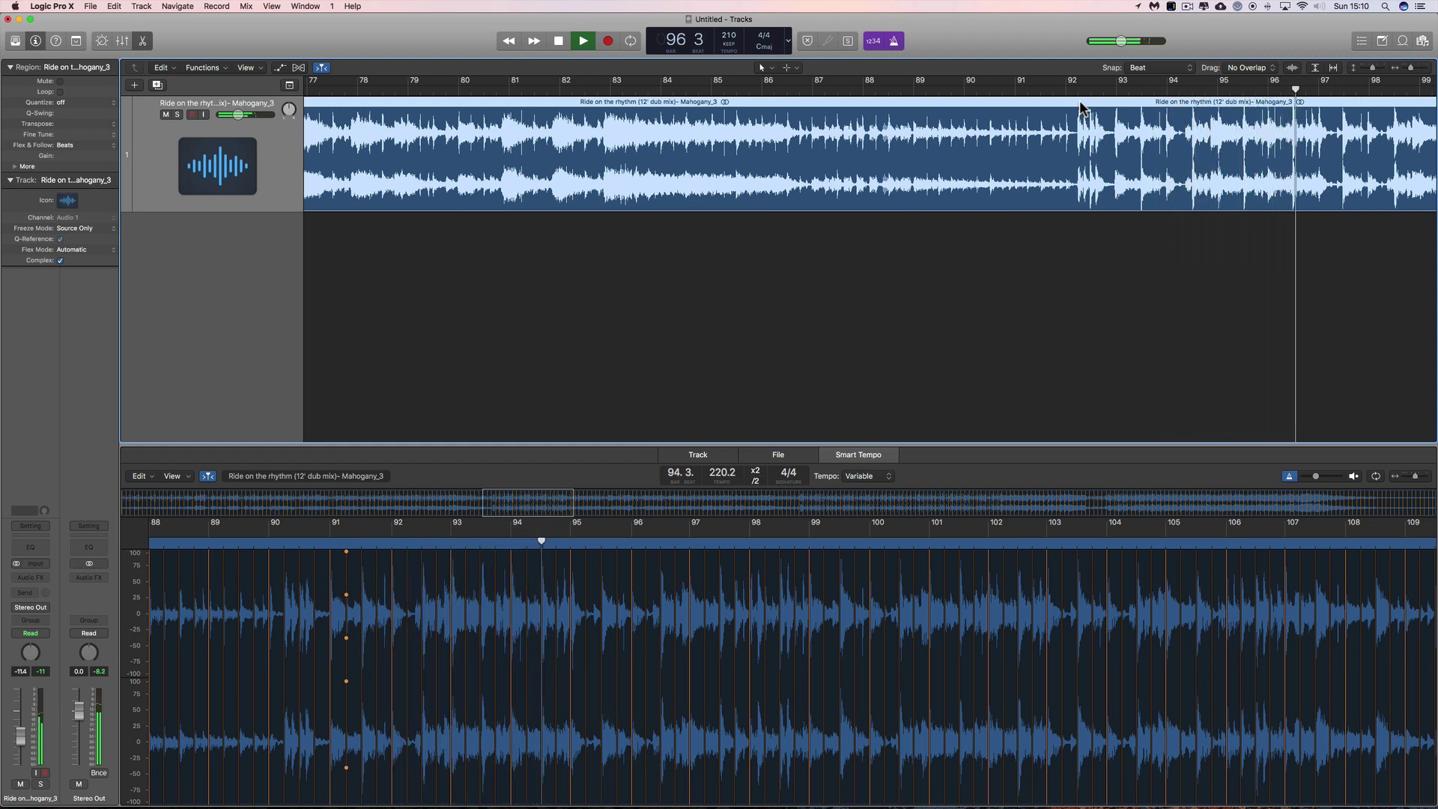
key("space")
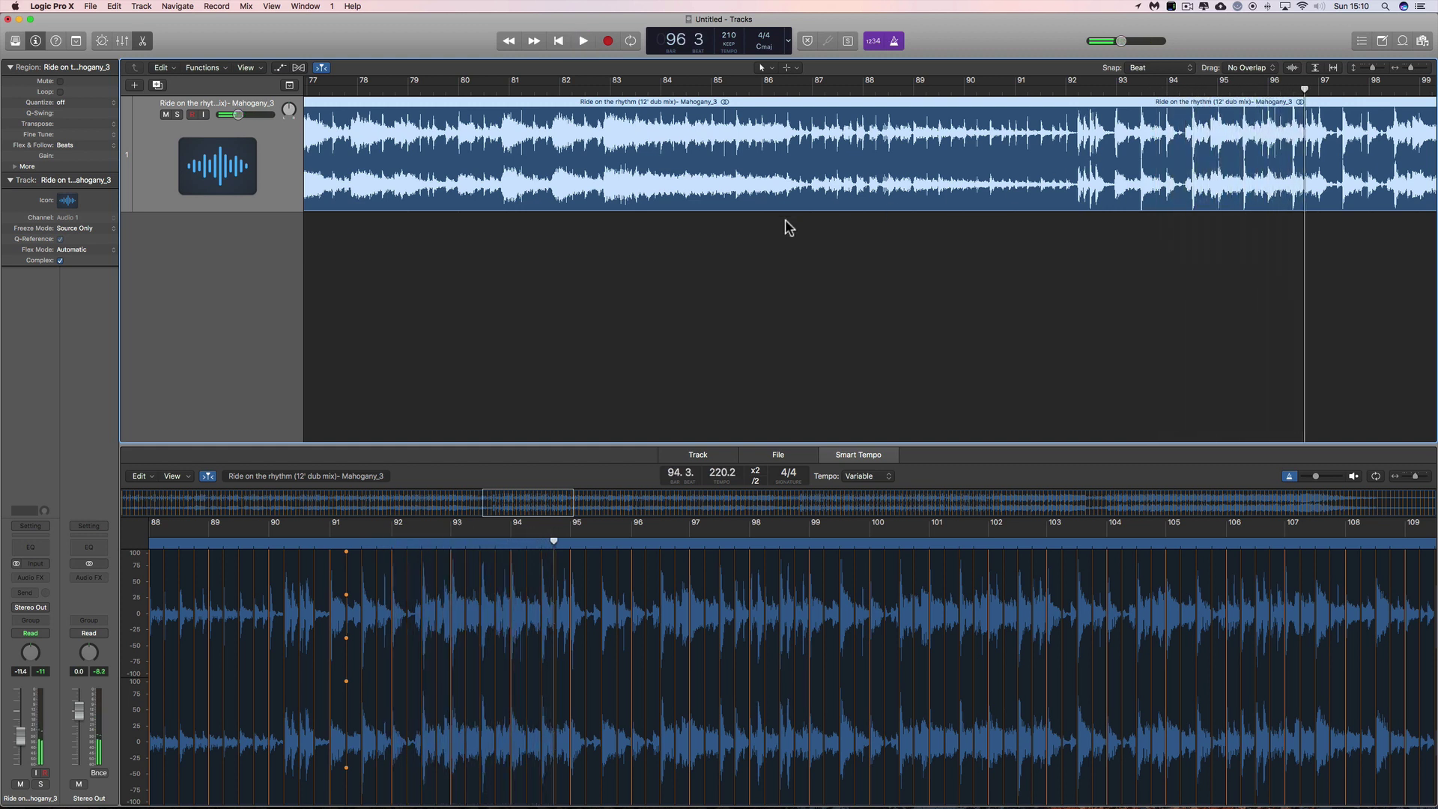
- Return to the project start and compare the region's first transients with its downbeat markers around bar 3
left_click(557, 43)
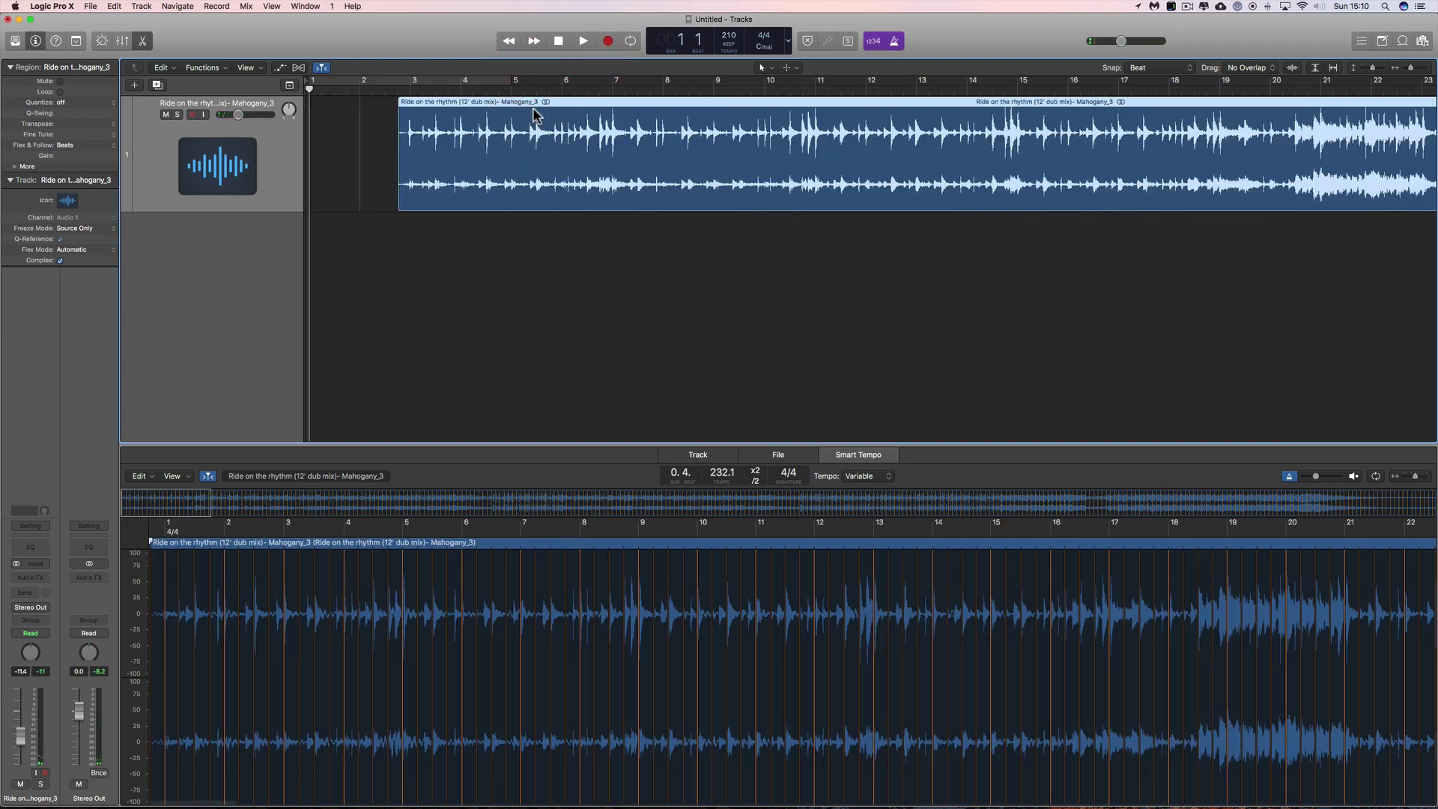
left_click(1421, 69)
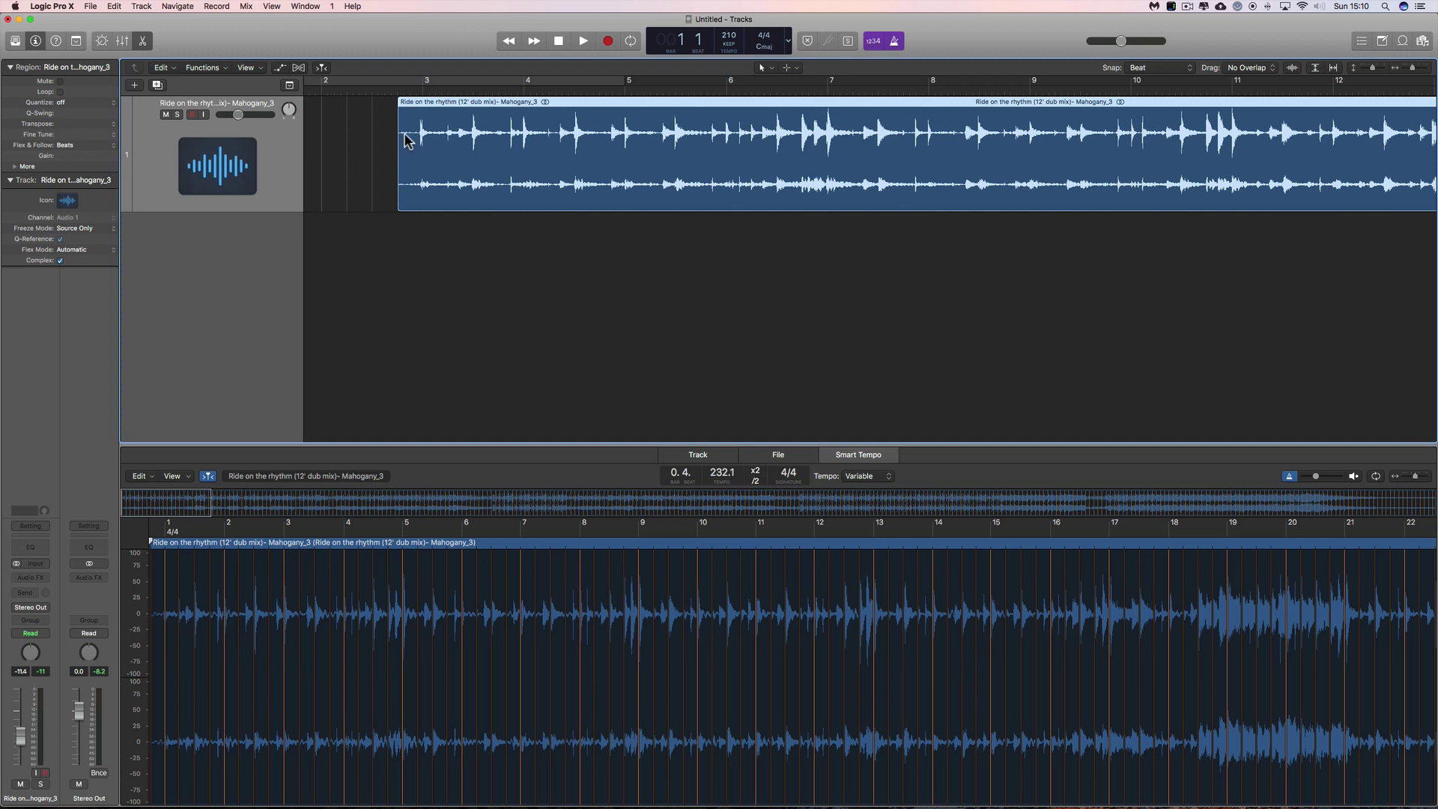
left_click_drag(596, 109, 596, 109)
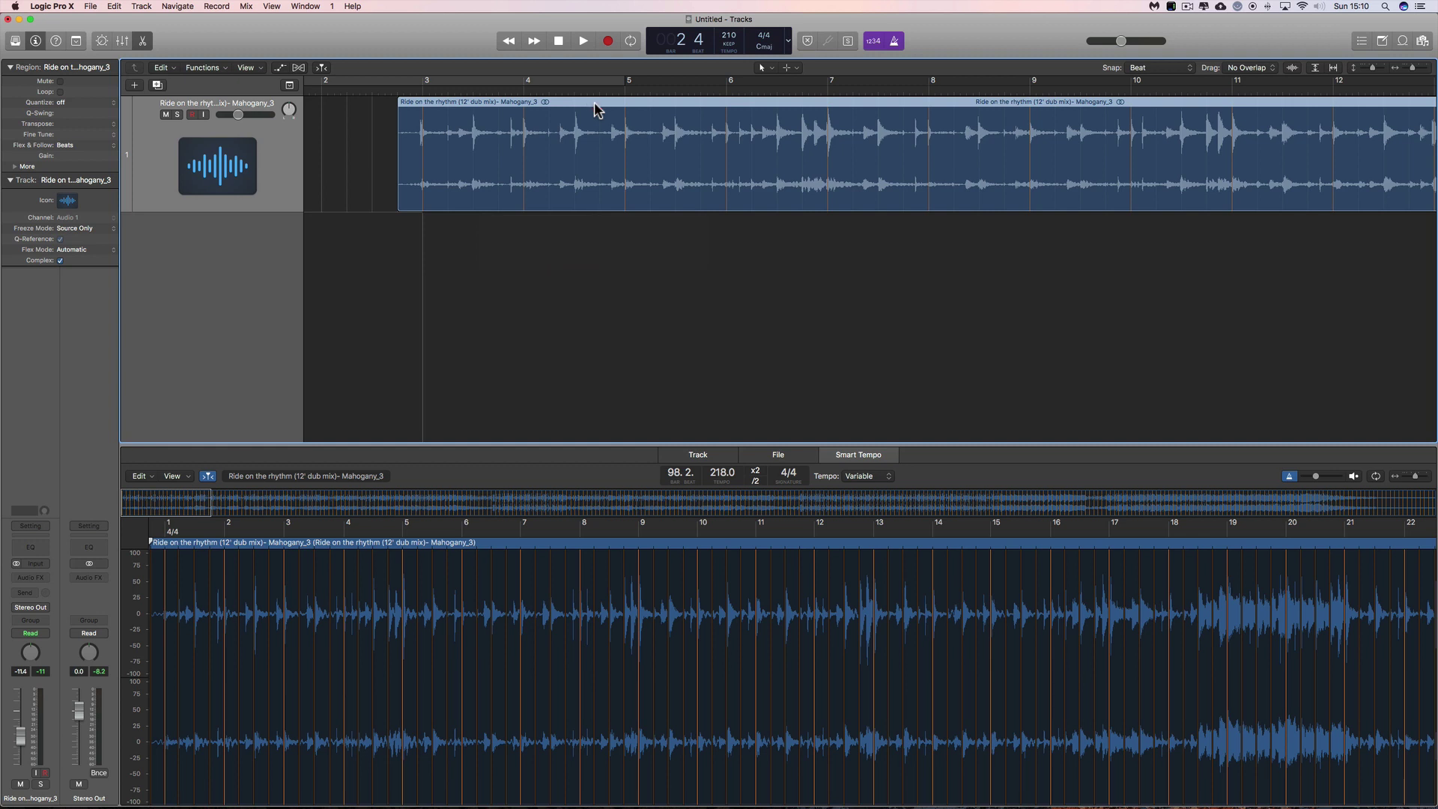
left_click(595, 110)
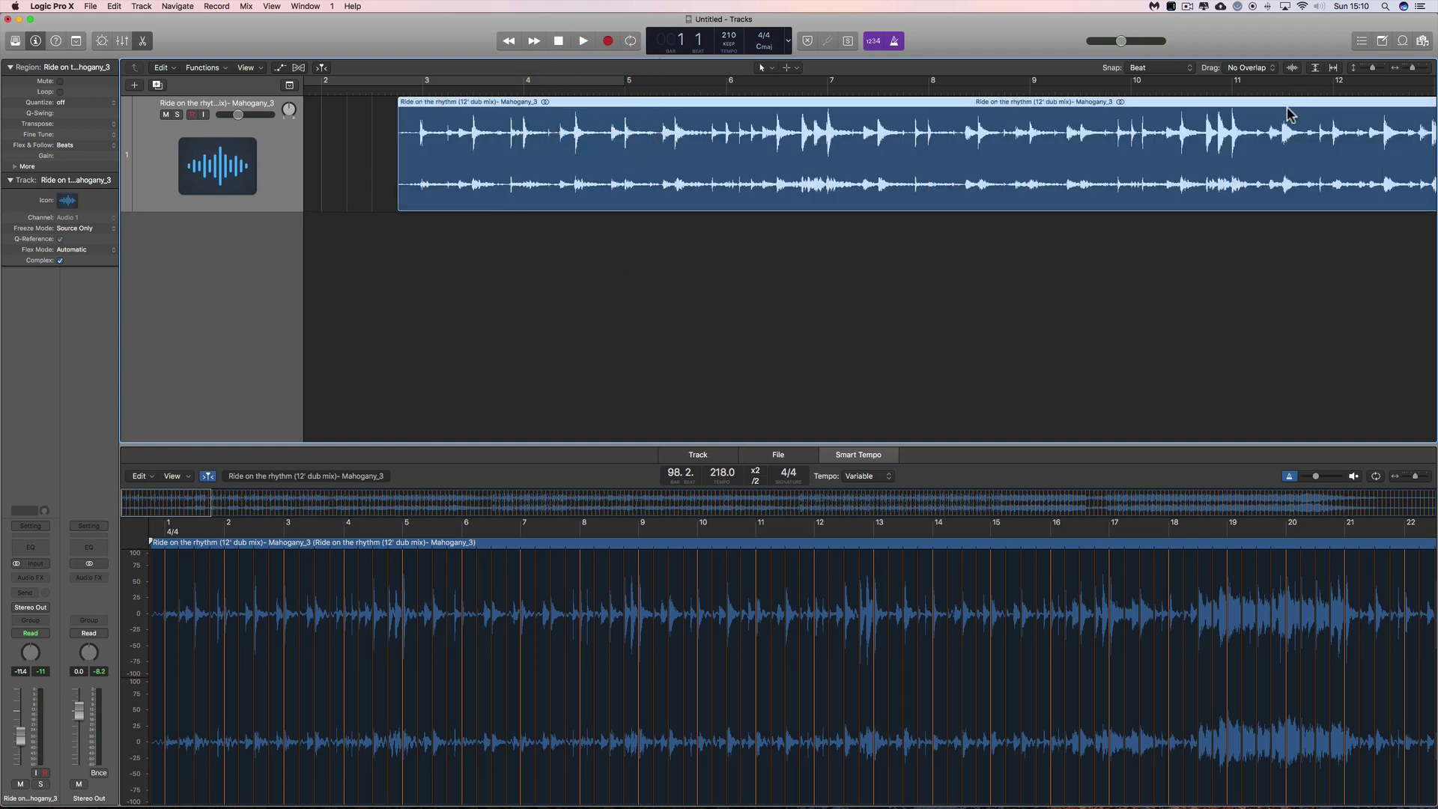
left_click(1416, 68)
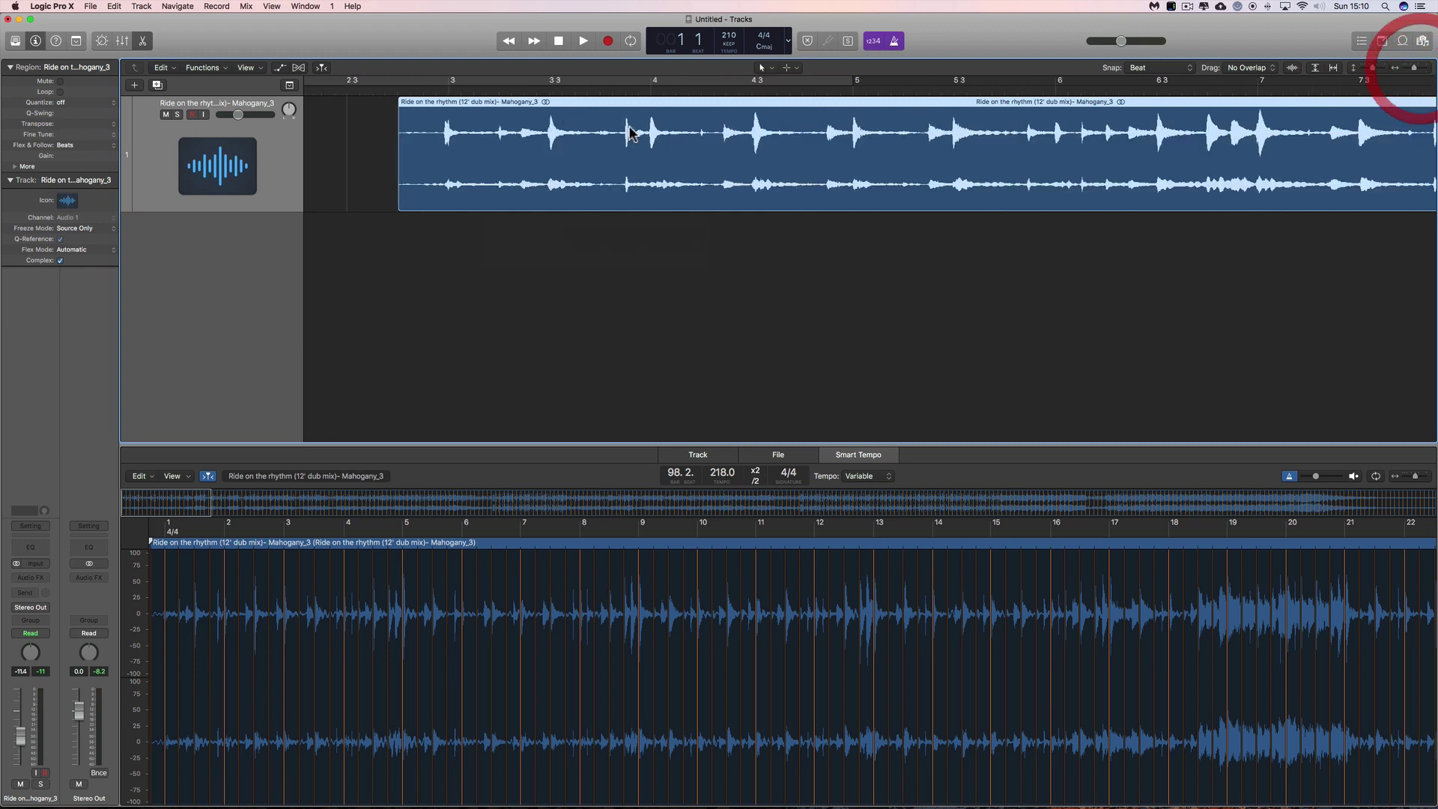
left_click_drag(542, 107, 552, 103)
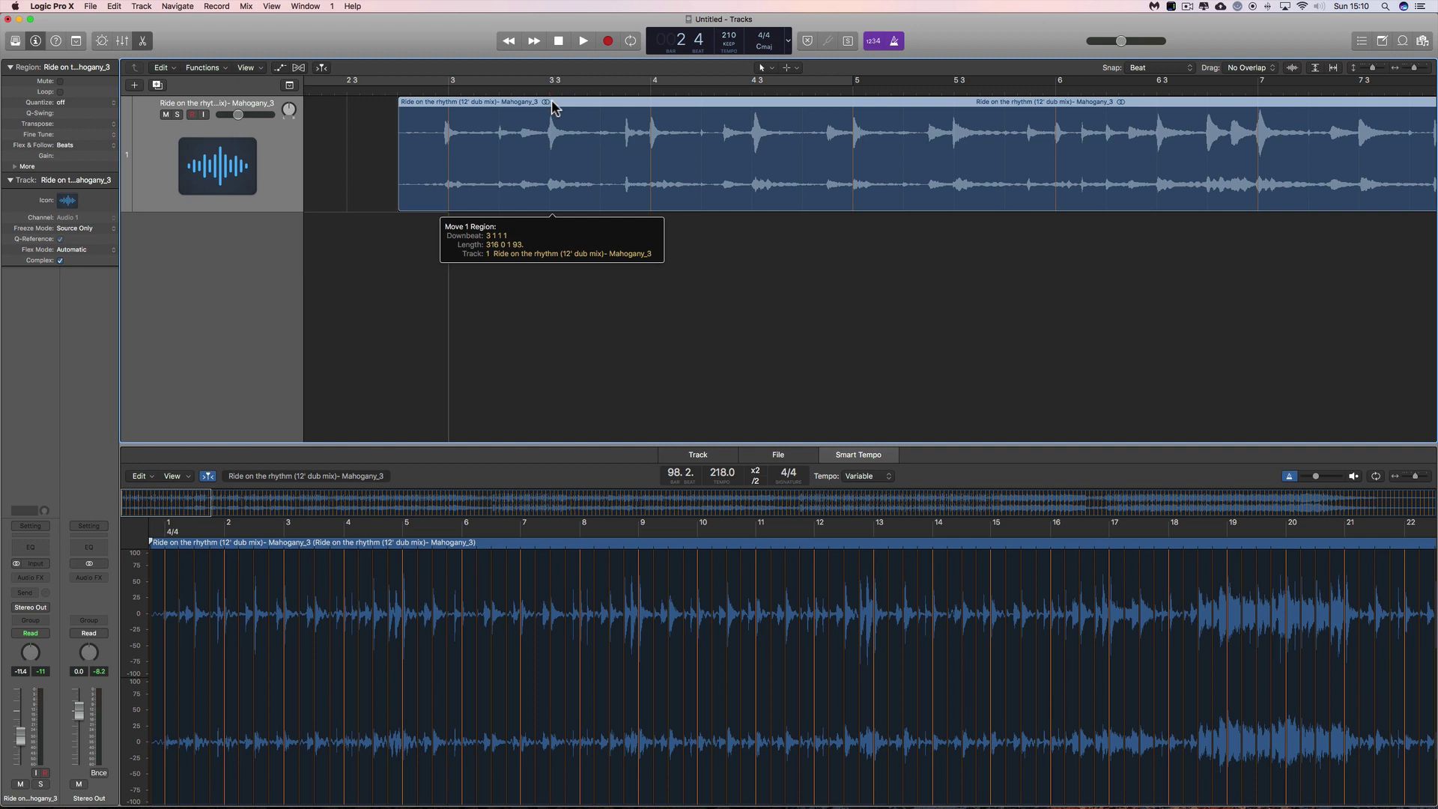
left_click_drag(552, 107, 552, 106)
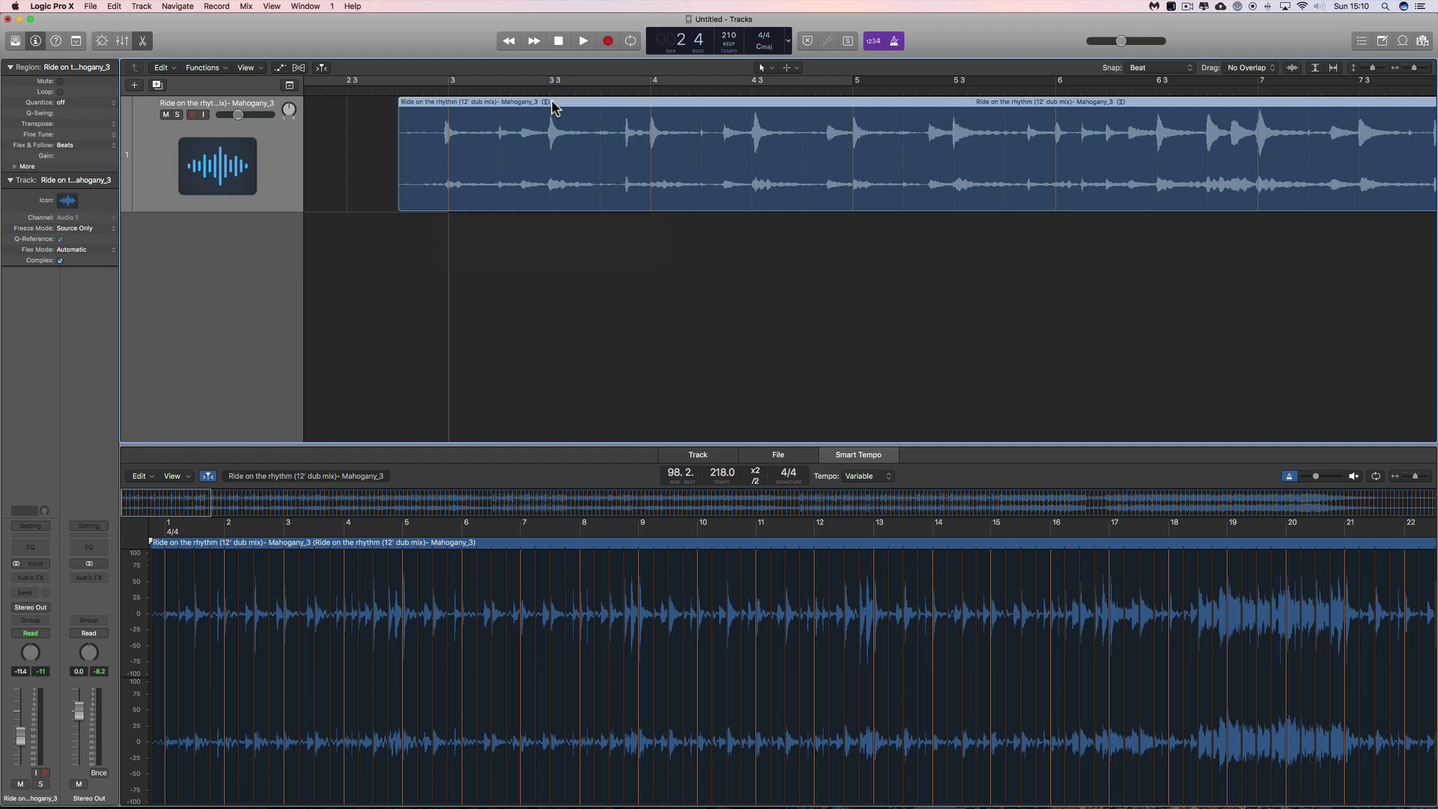
left_click(552, 104)
- Move the first downbeat marker at bar 1 in the Smart Tempo editor slightly earlier, onto the start of the first transient
left_click(171, 517)
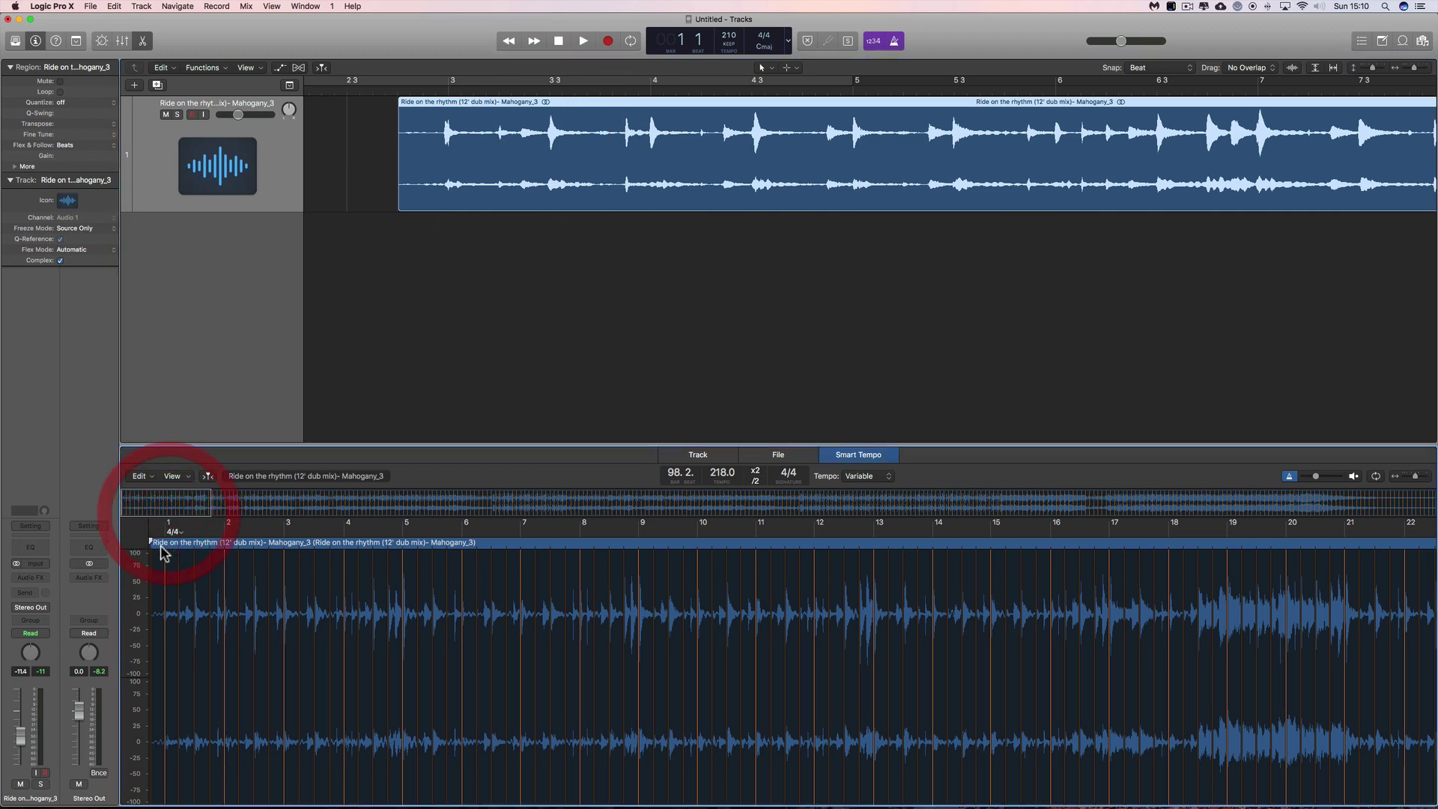
left_click(163, 543)
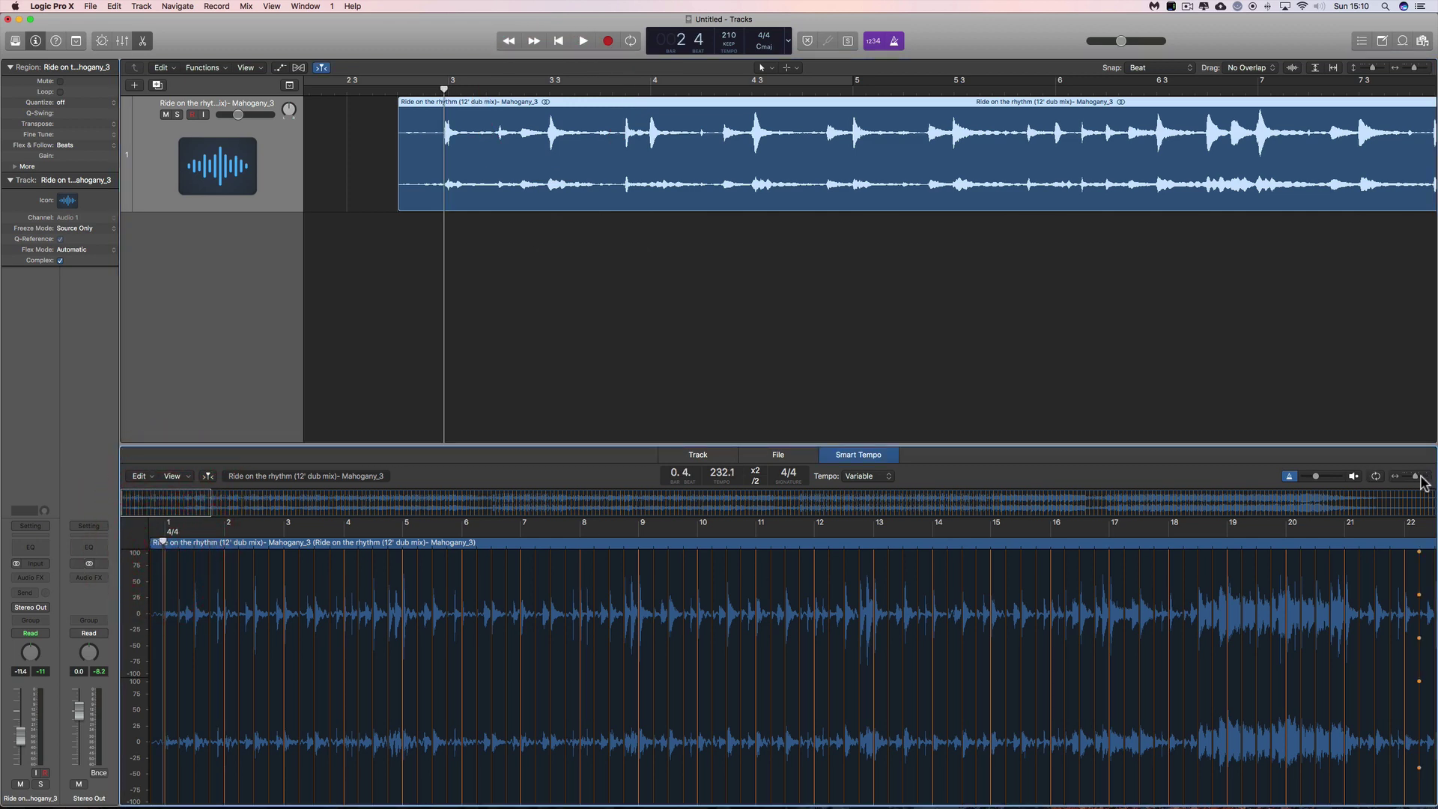
left_click_drag(1417, 479, 1421, 482)
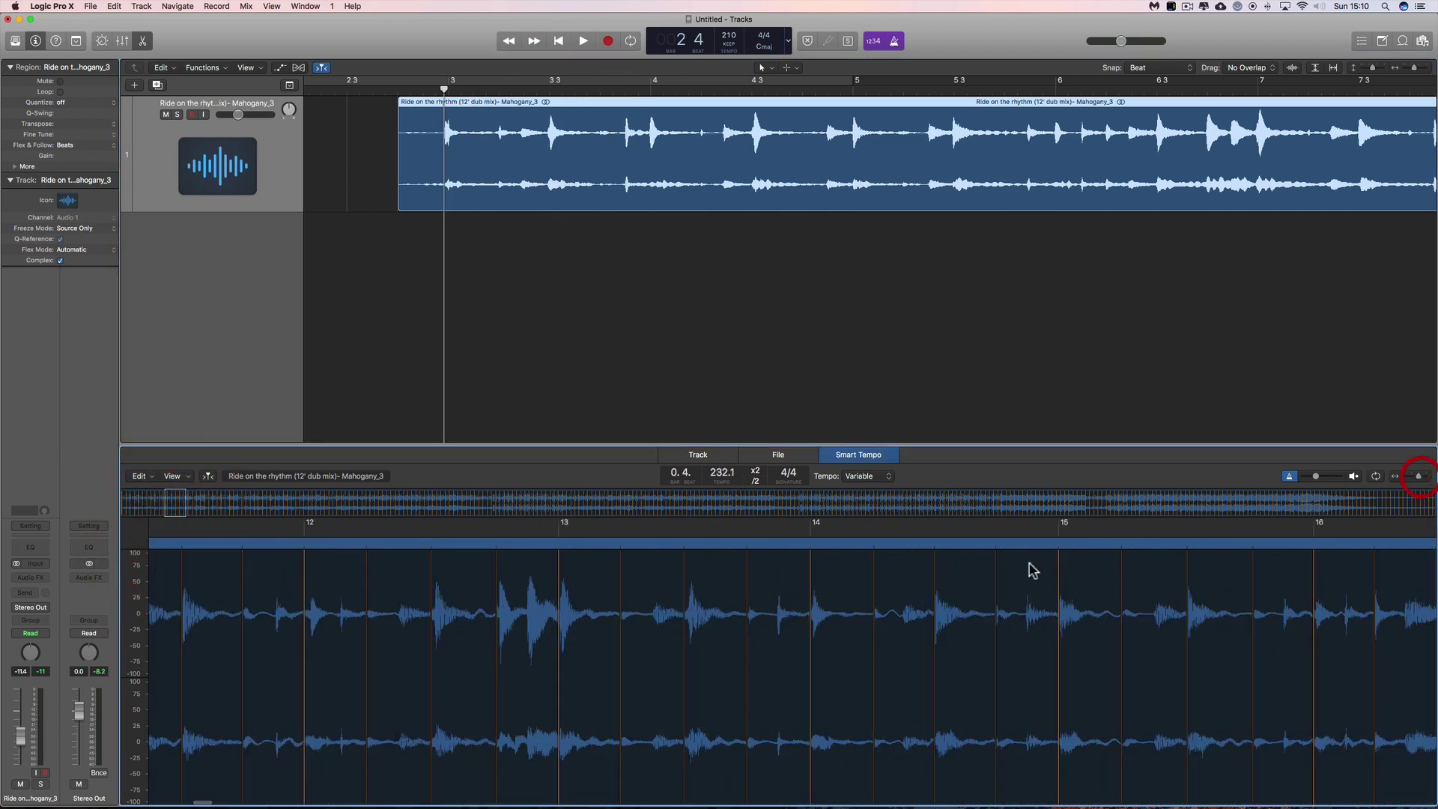
left_click_drag(175, 502, 93, 511)
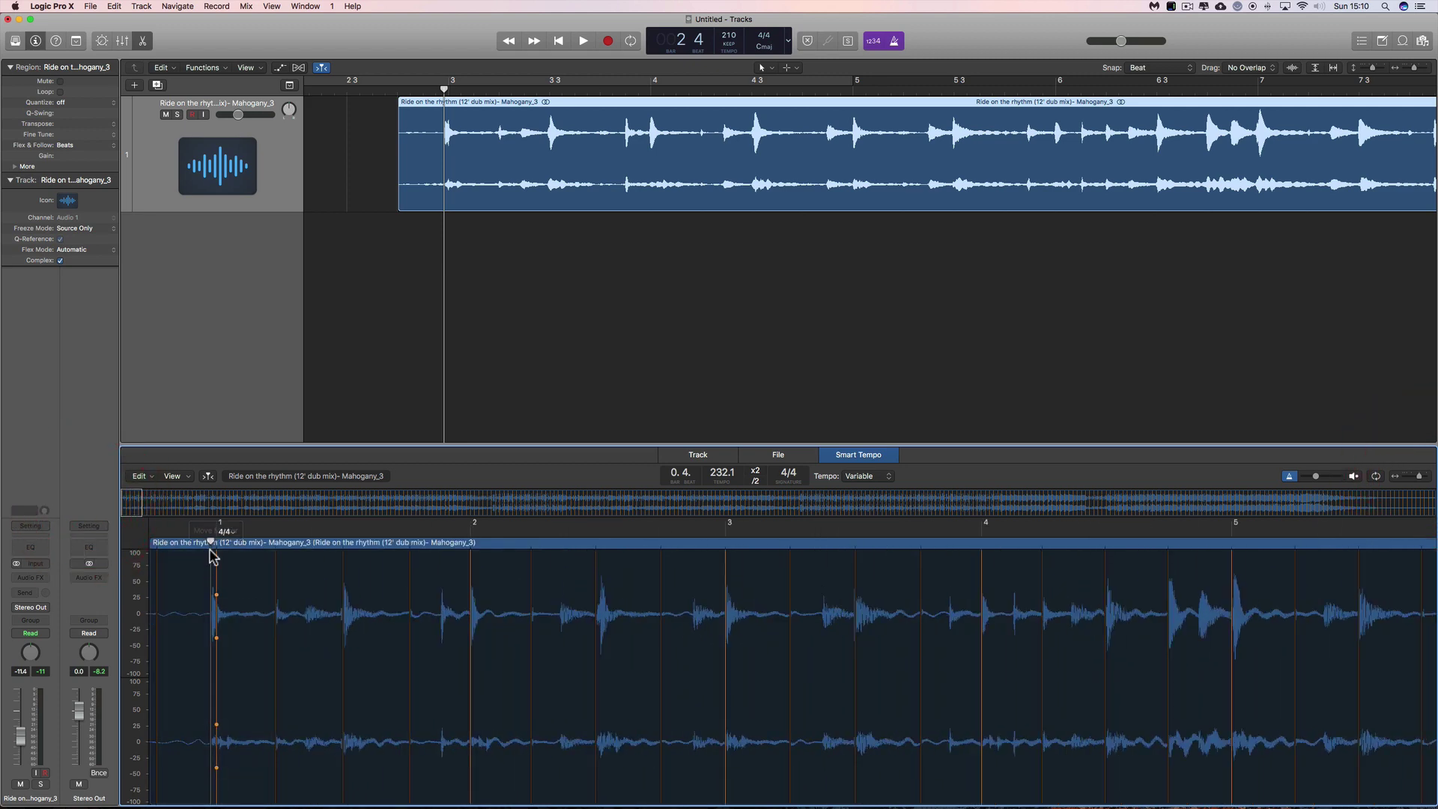
left_click_drag(211, 547, 311, 542)
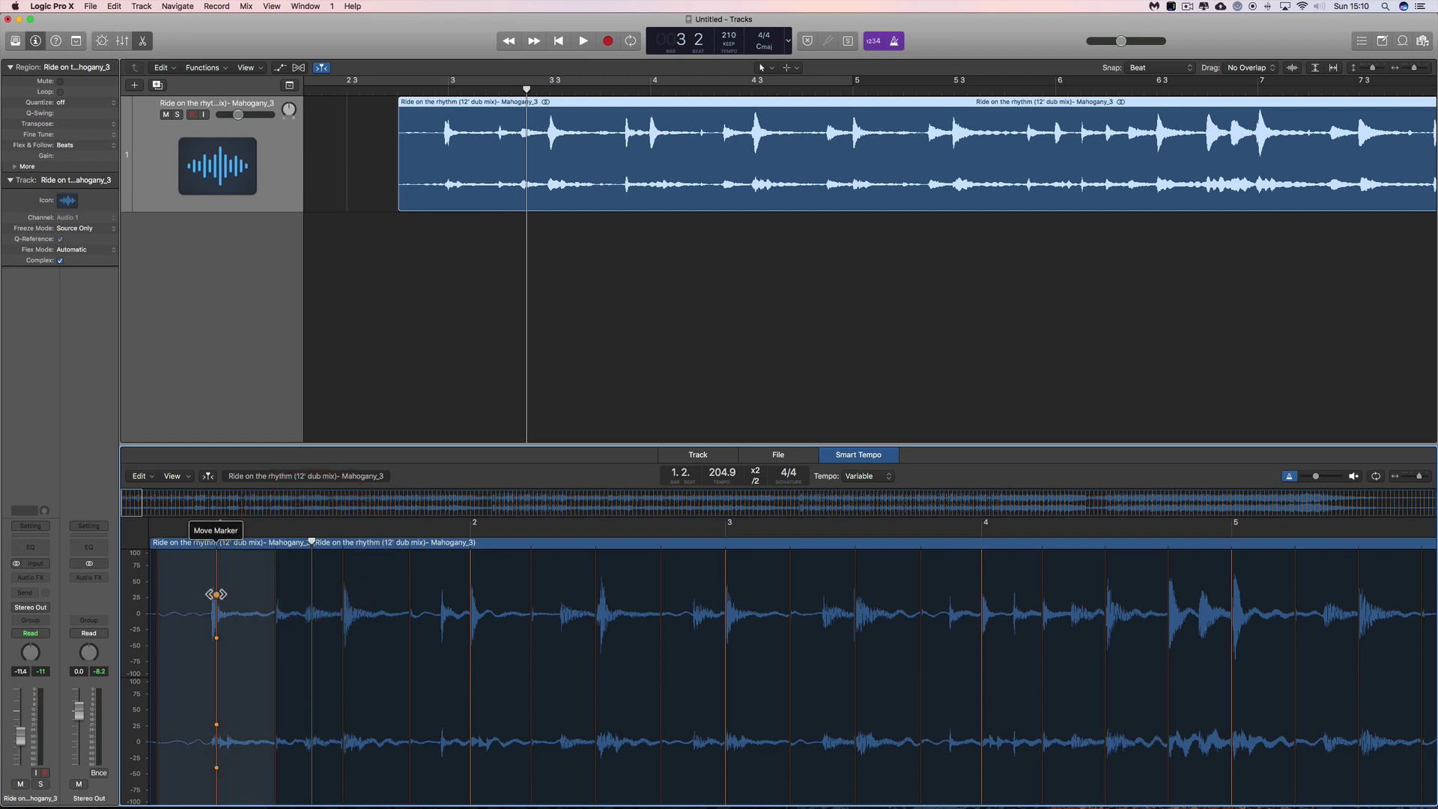
left_click_drag(217, 593, 212, 593)
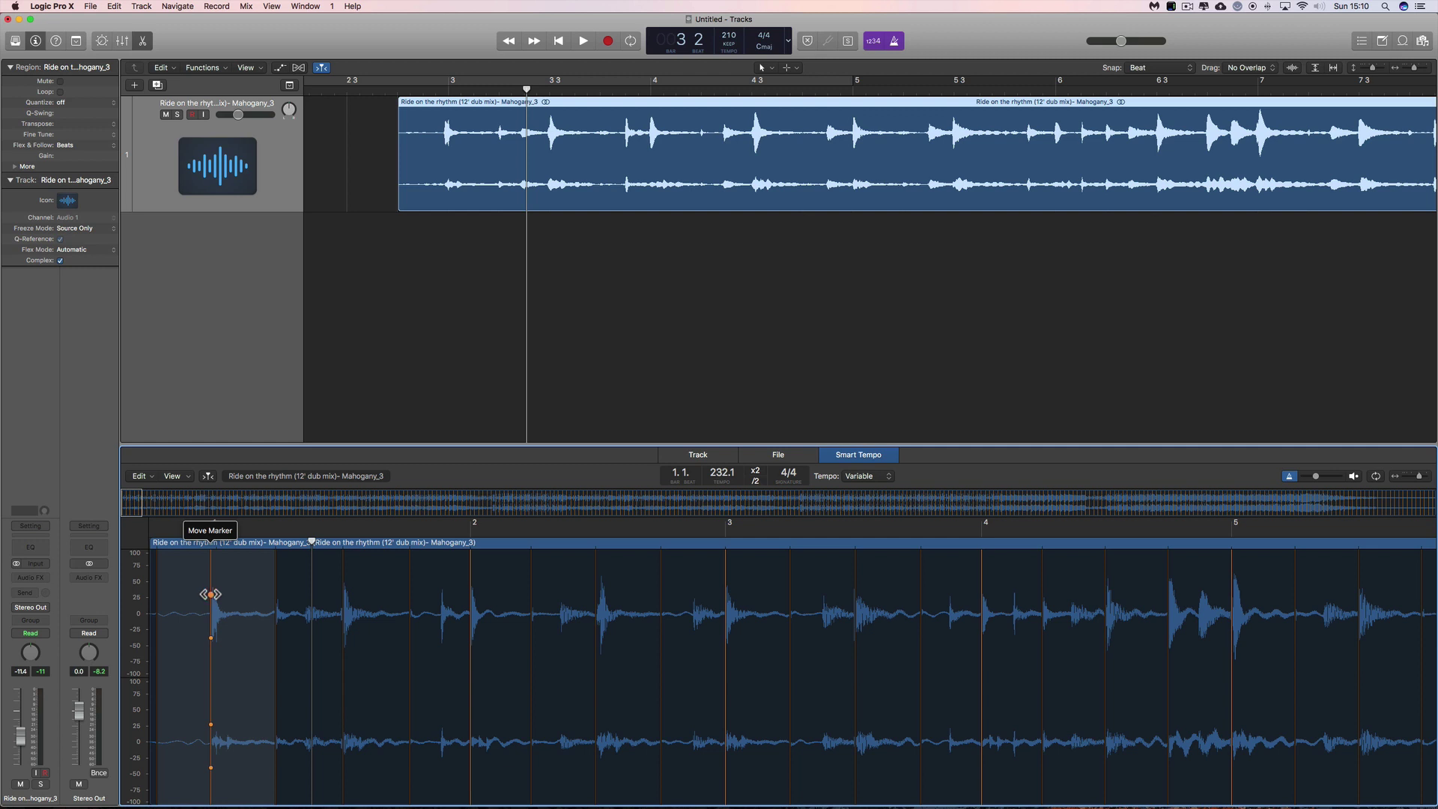
left_click(212, 594)
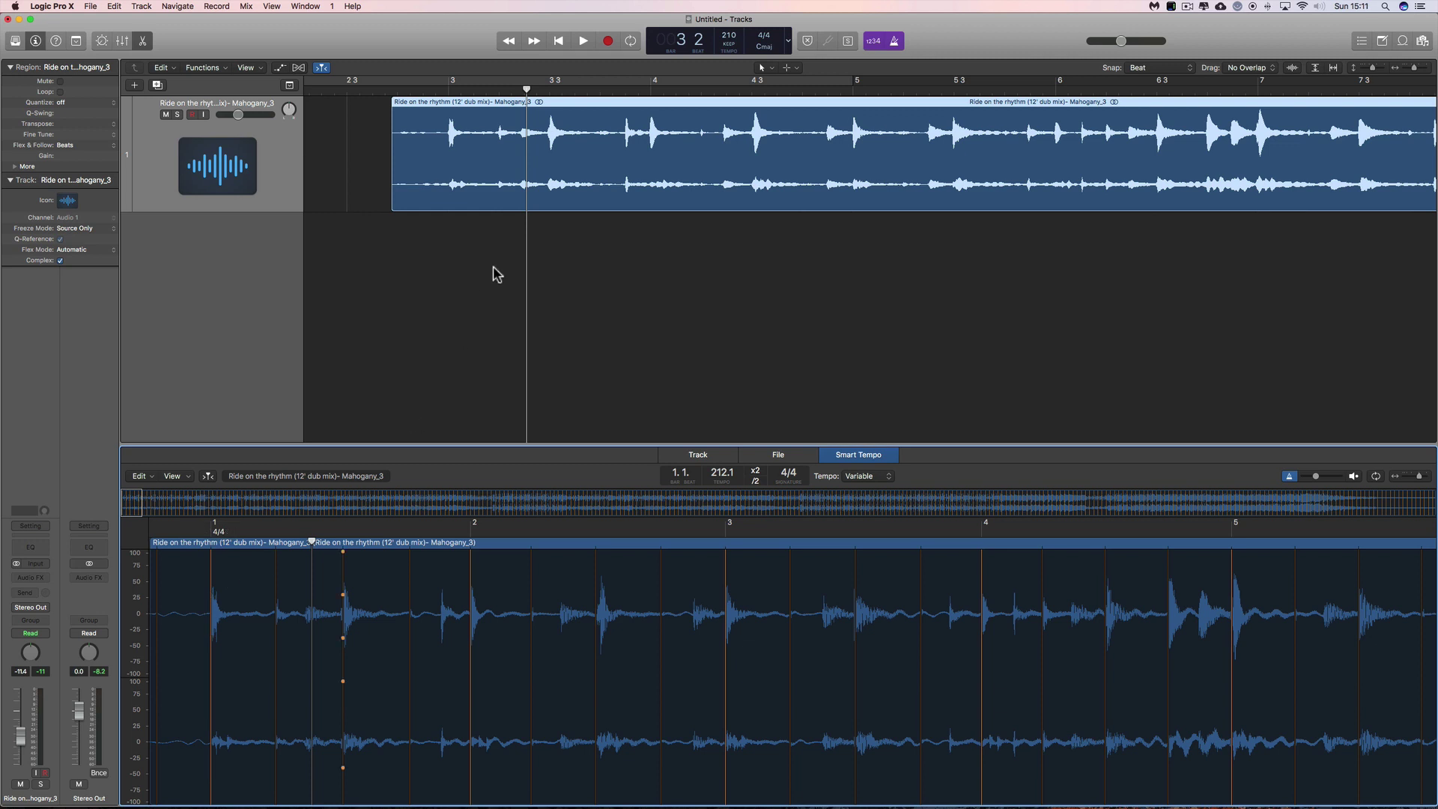
- Check the region's beat and downbeat markers against the first transients and the project's bar ruler at bar 3
left_click(624, 105)
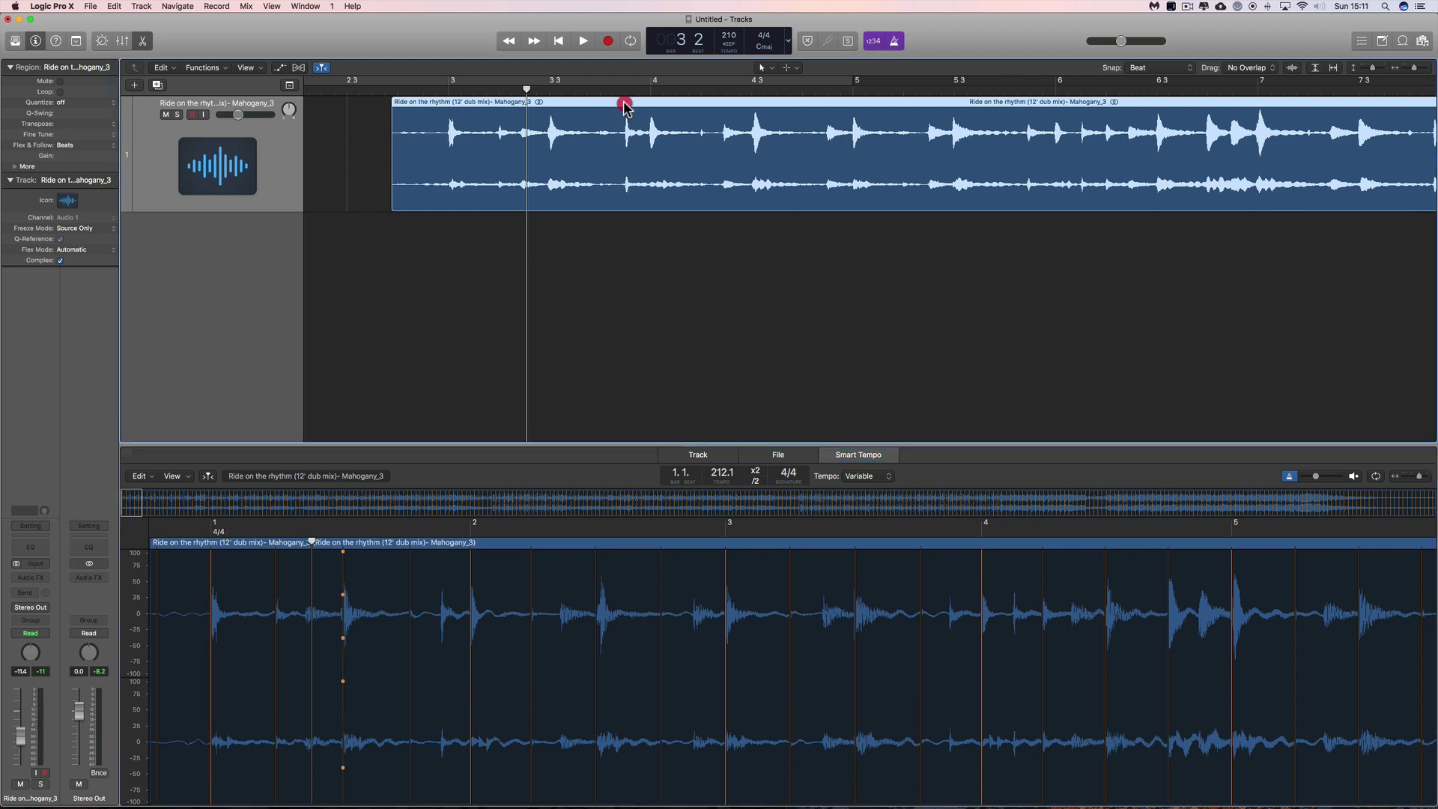
left_click_drag(624, 105, 624, 105)
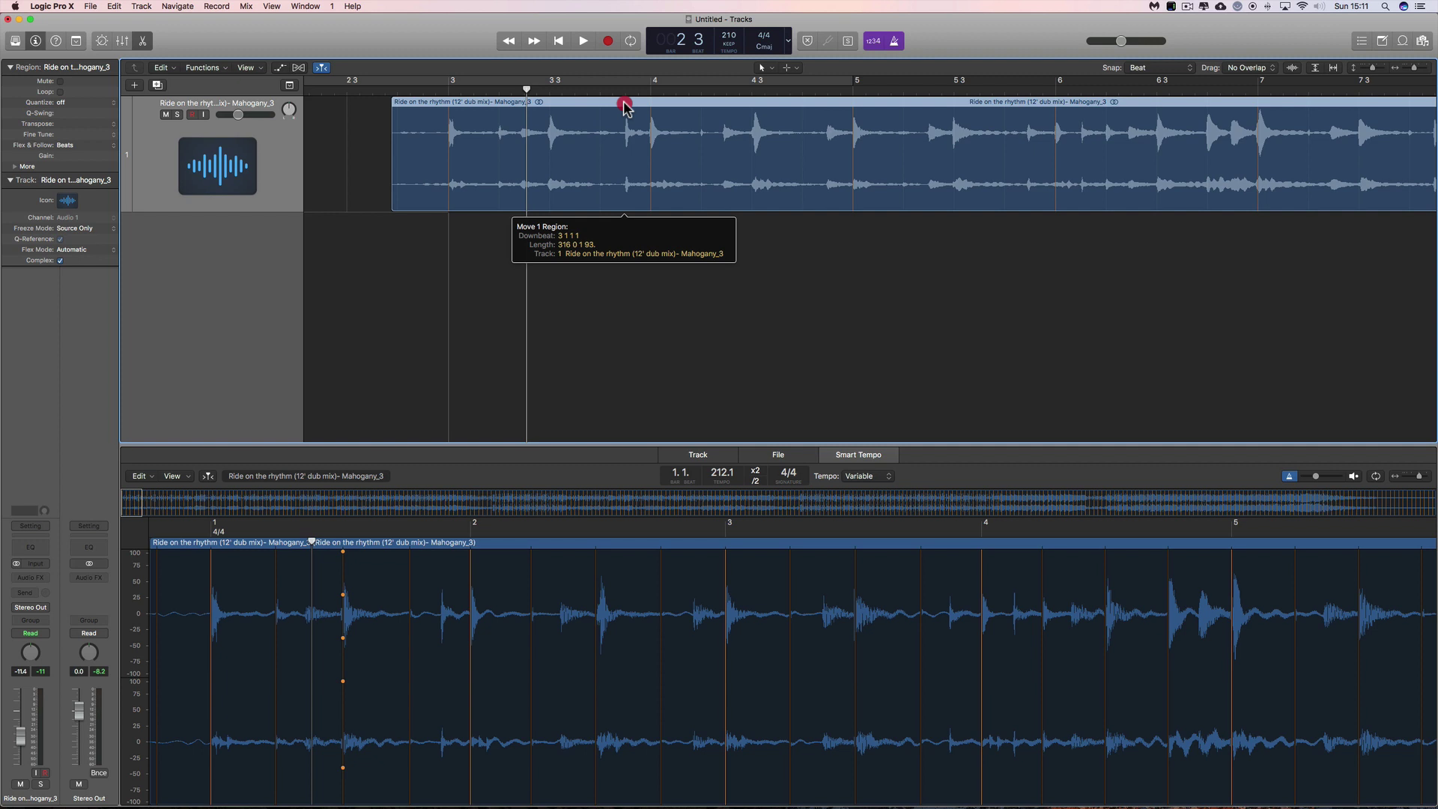
left_click_drag(624, 105, 624, 105)
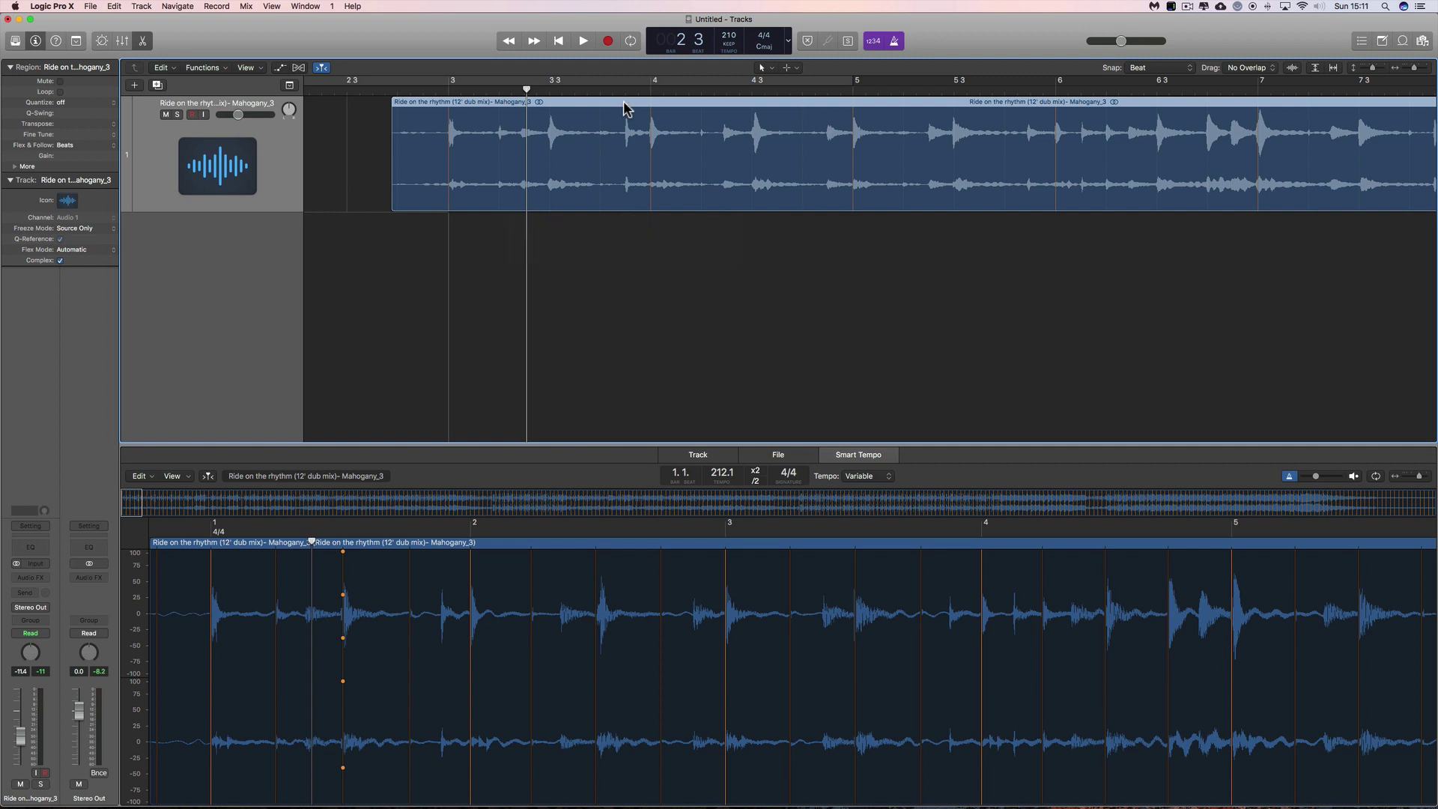
left_click(625, 105)
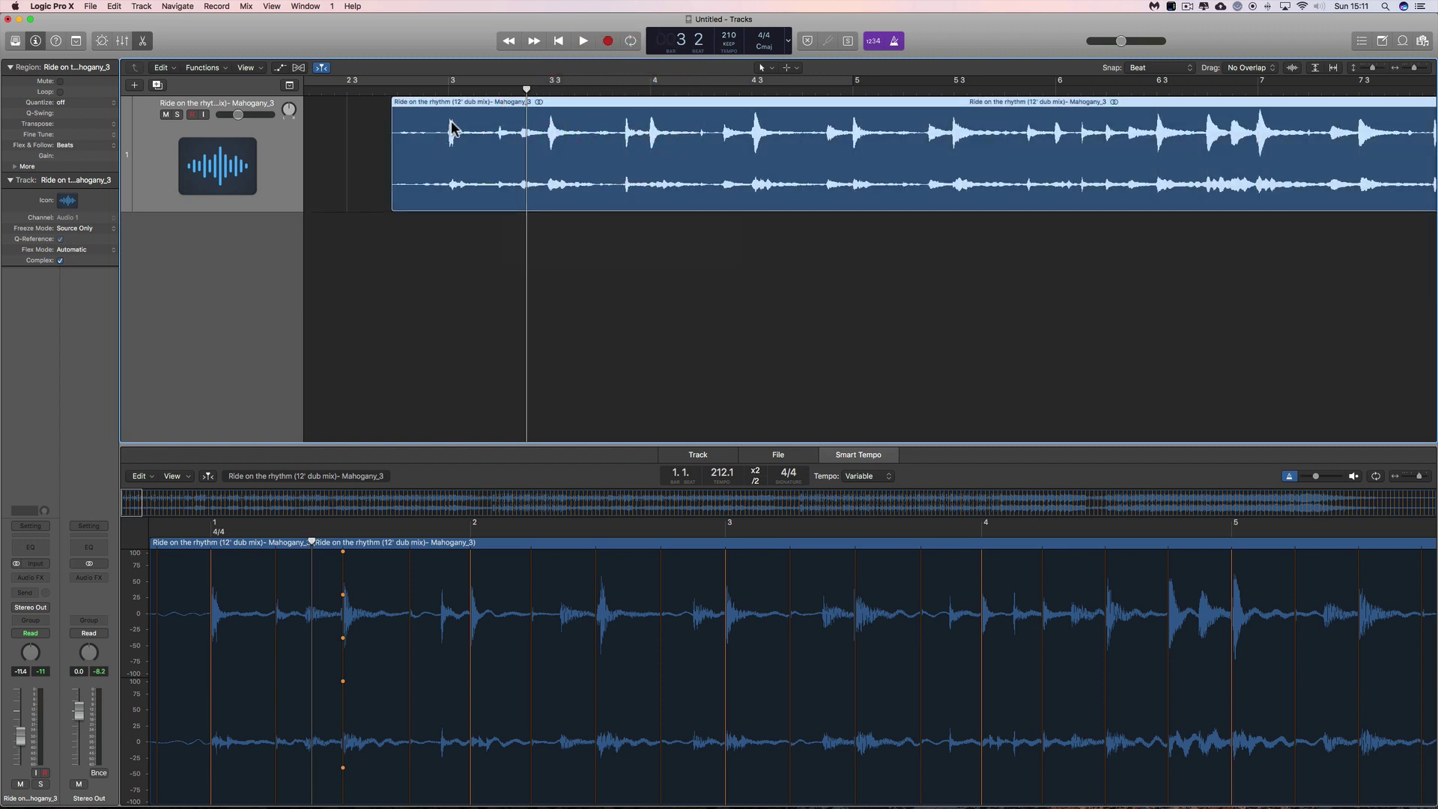
left_click(484, 109)
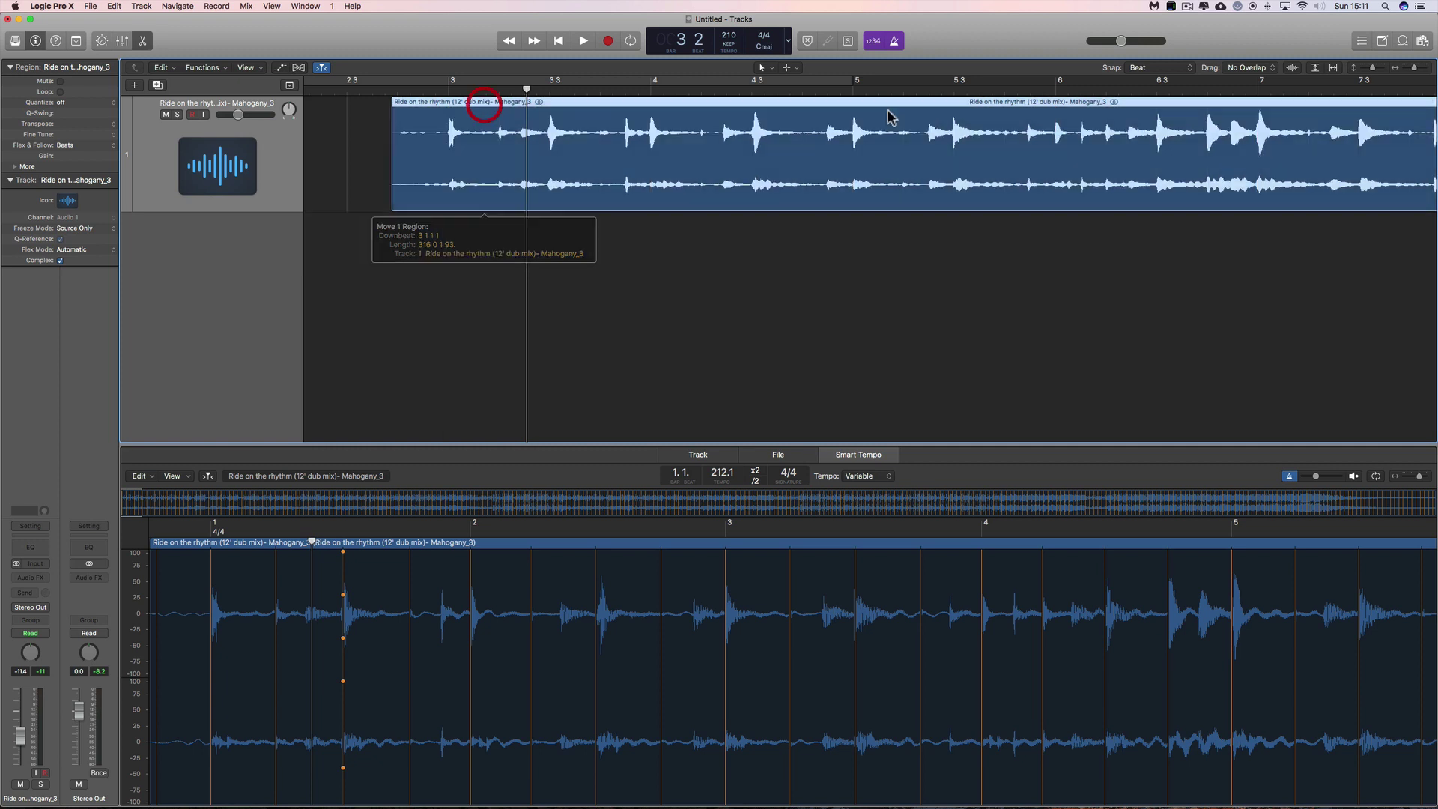
- Trim the start of the song region to its first downbeat at bar 3, keeping snapping set to Beat
left_click(1178, 67)
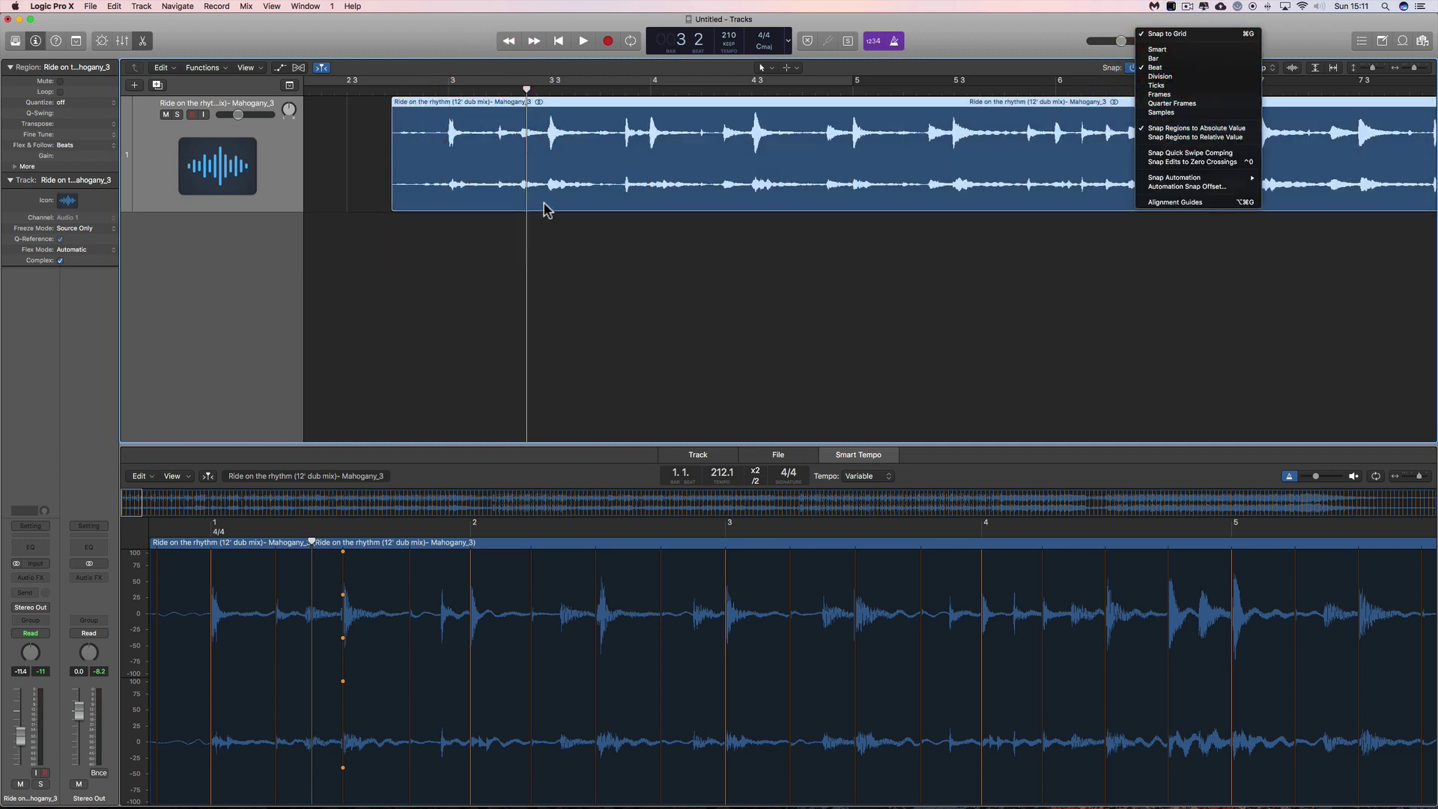
left_click(450, 231)
left_click_drag(392, 203, 434, 207)
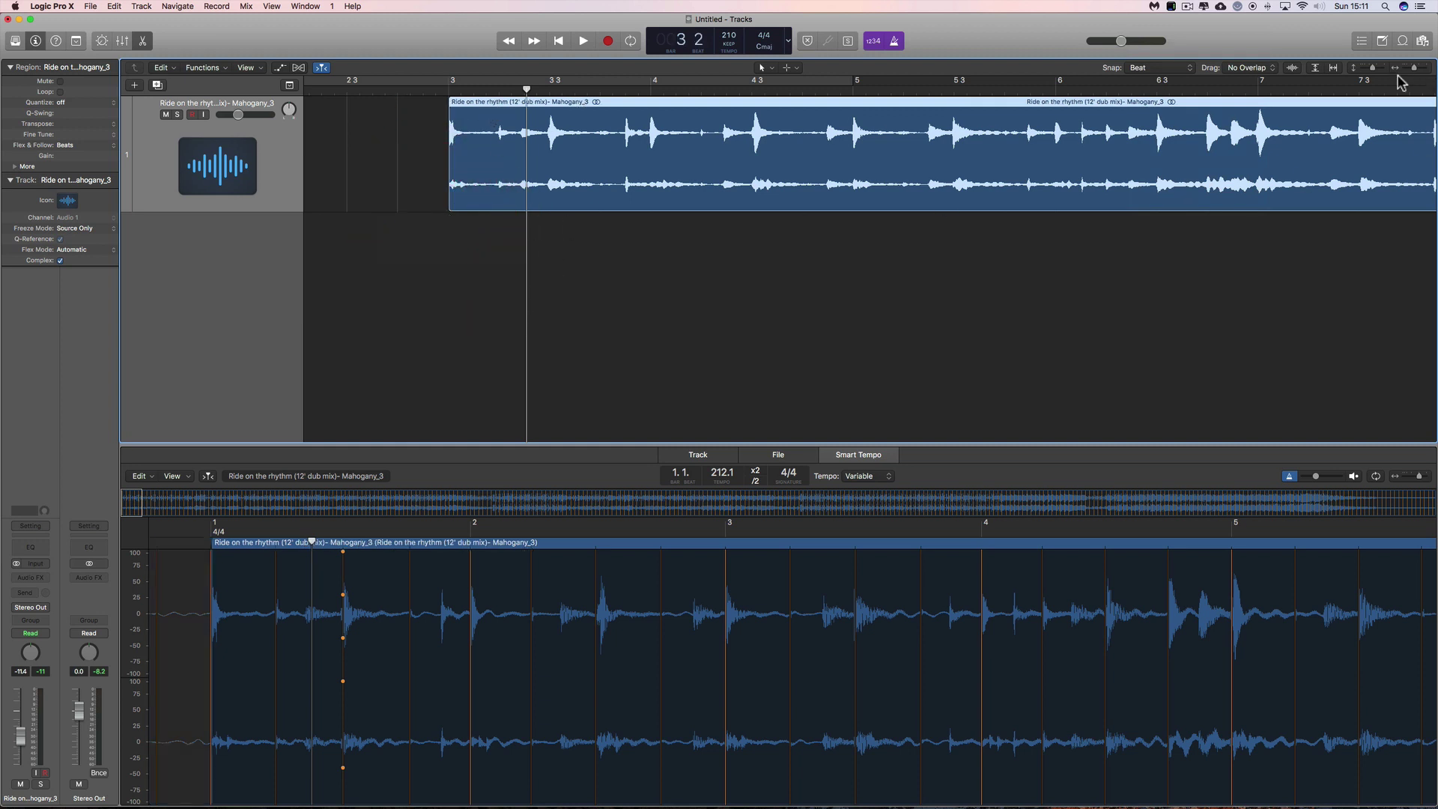
left_click_drag(1414, 68, 1401, 69)
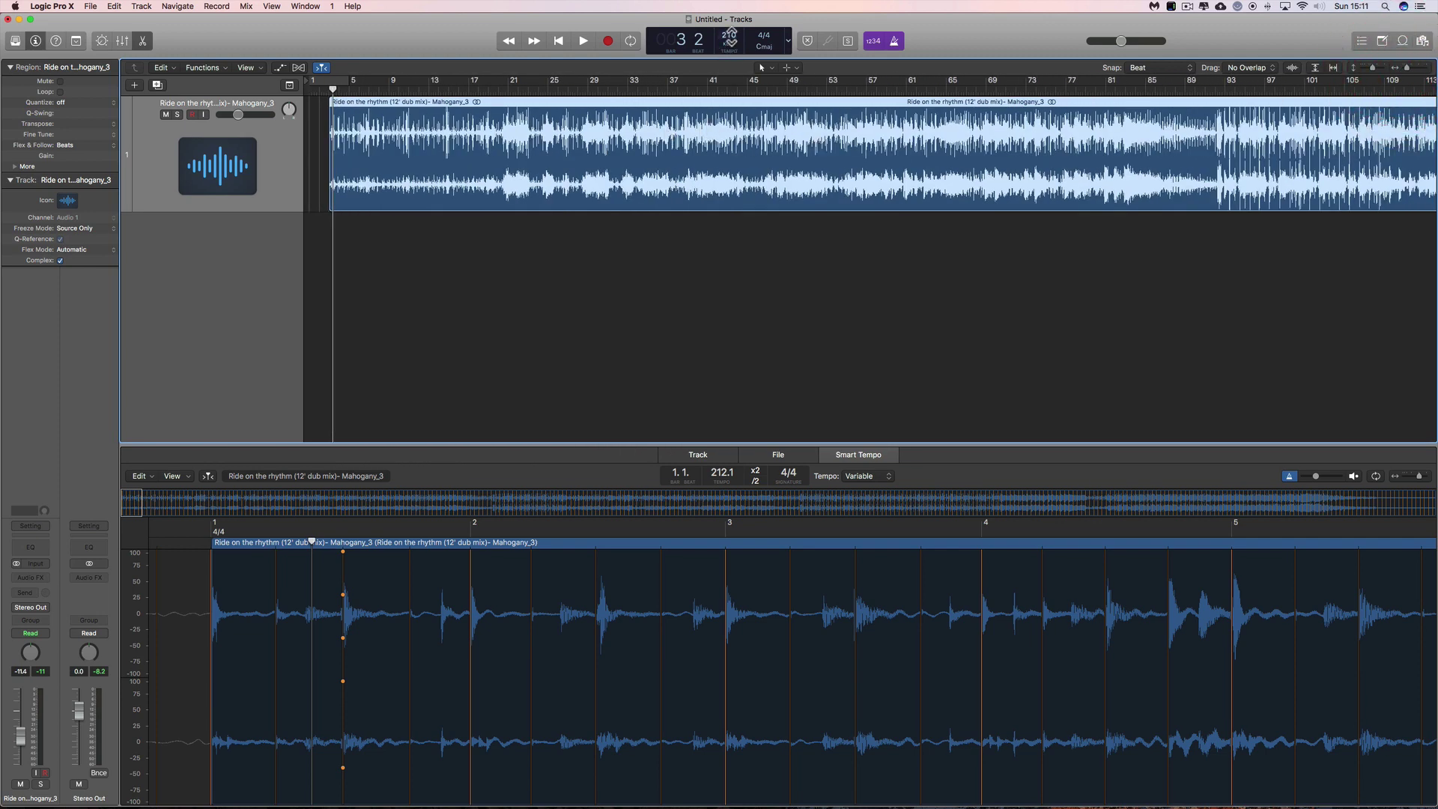
- Set the project tempo to 169 and audition the song from bar 3 and around bar 94
left_click_drag(730, 35, 739, 128)
key("space")
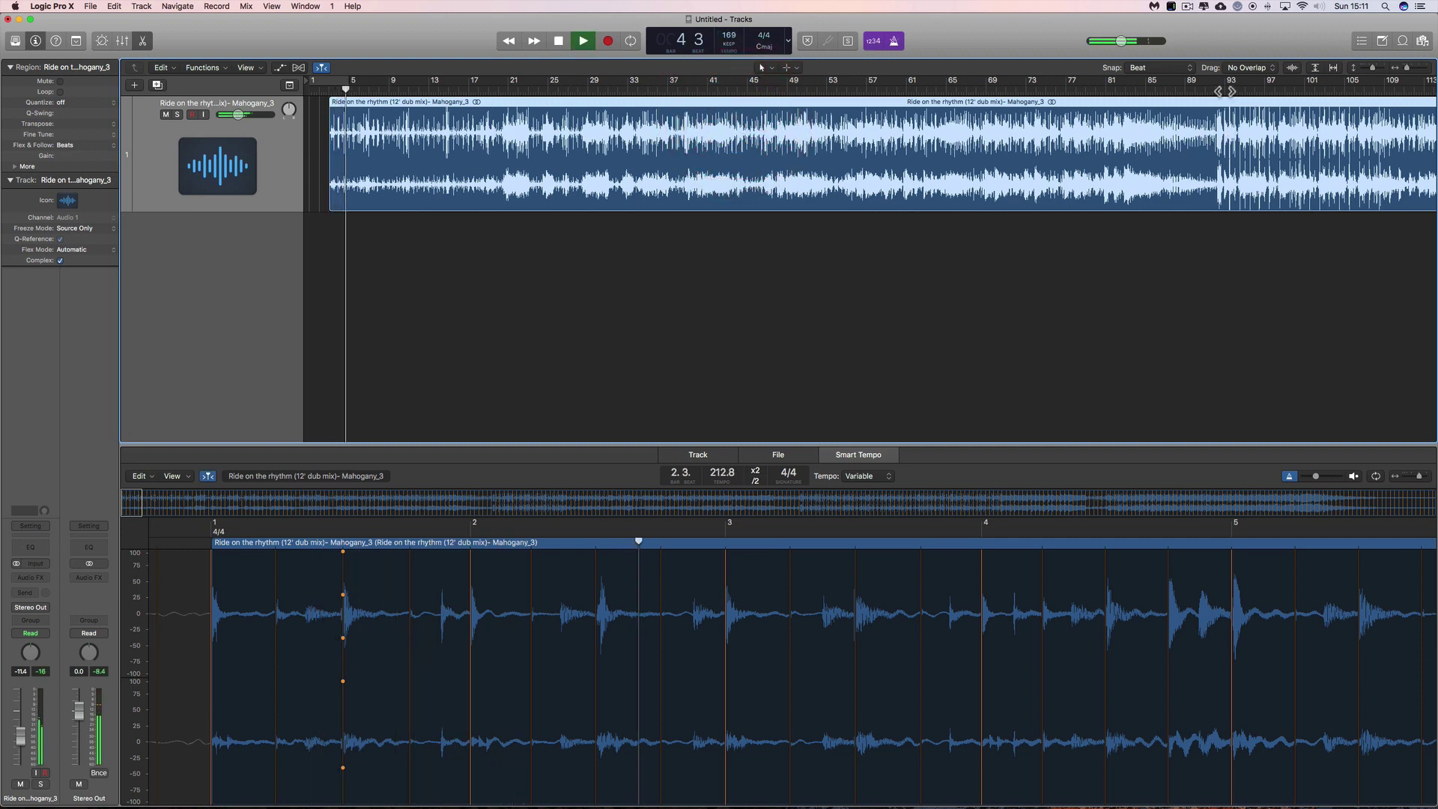
left_click(1235, 88)
key("space")
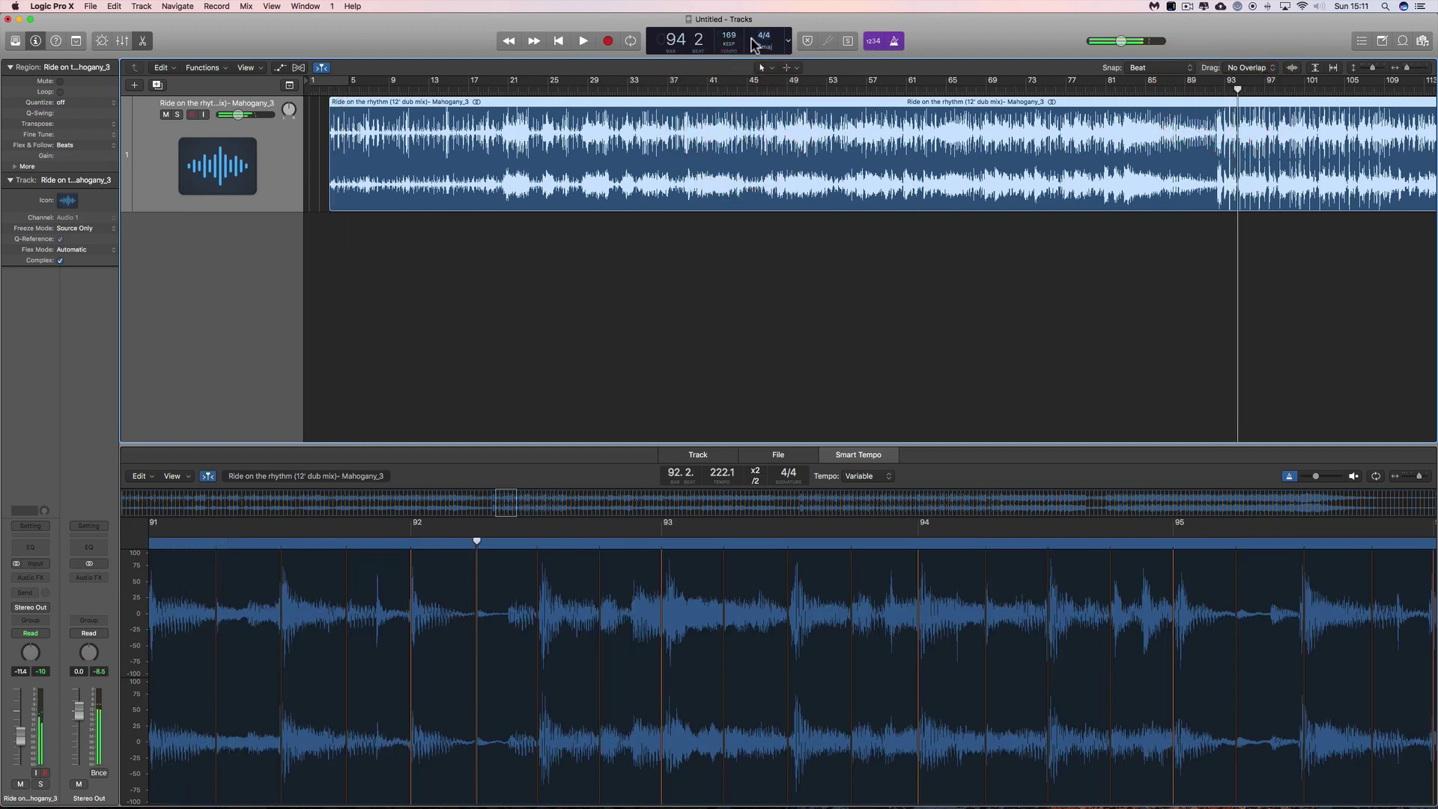
- Raise the project tempo to 275 and audition the song from bar 94
left_click_drag(729, 39, 725, 1)
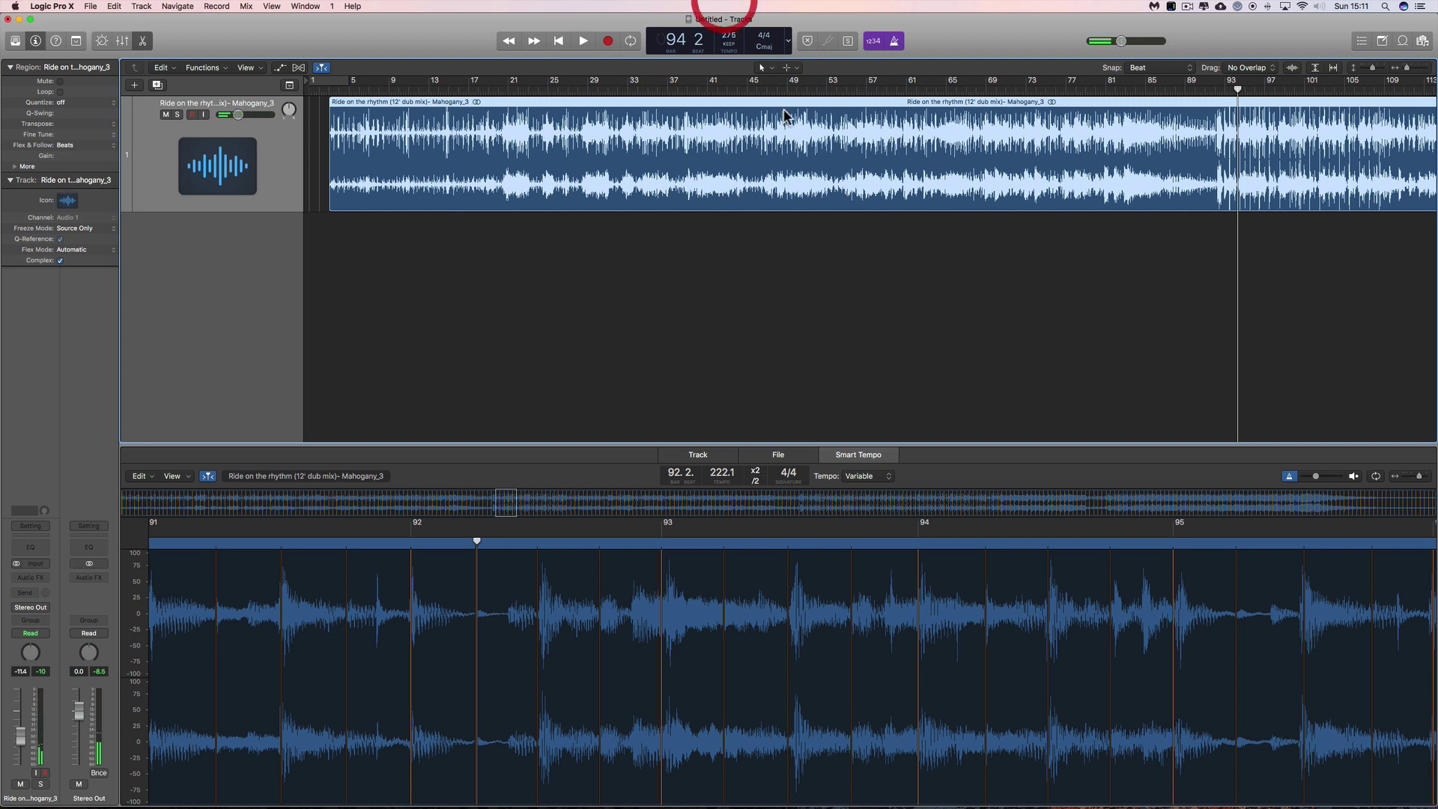
key("space")
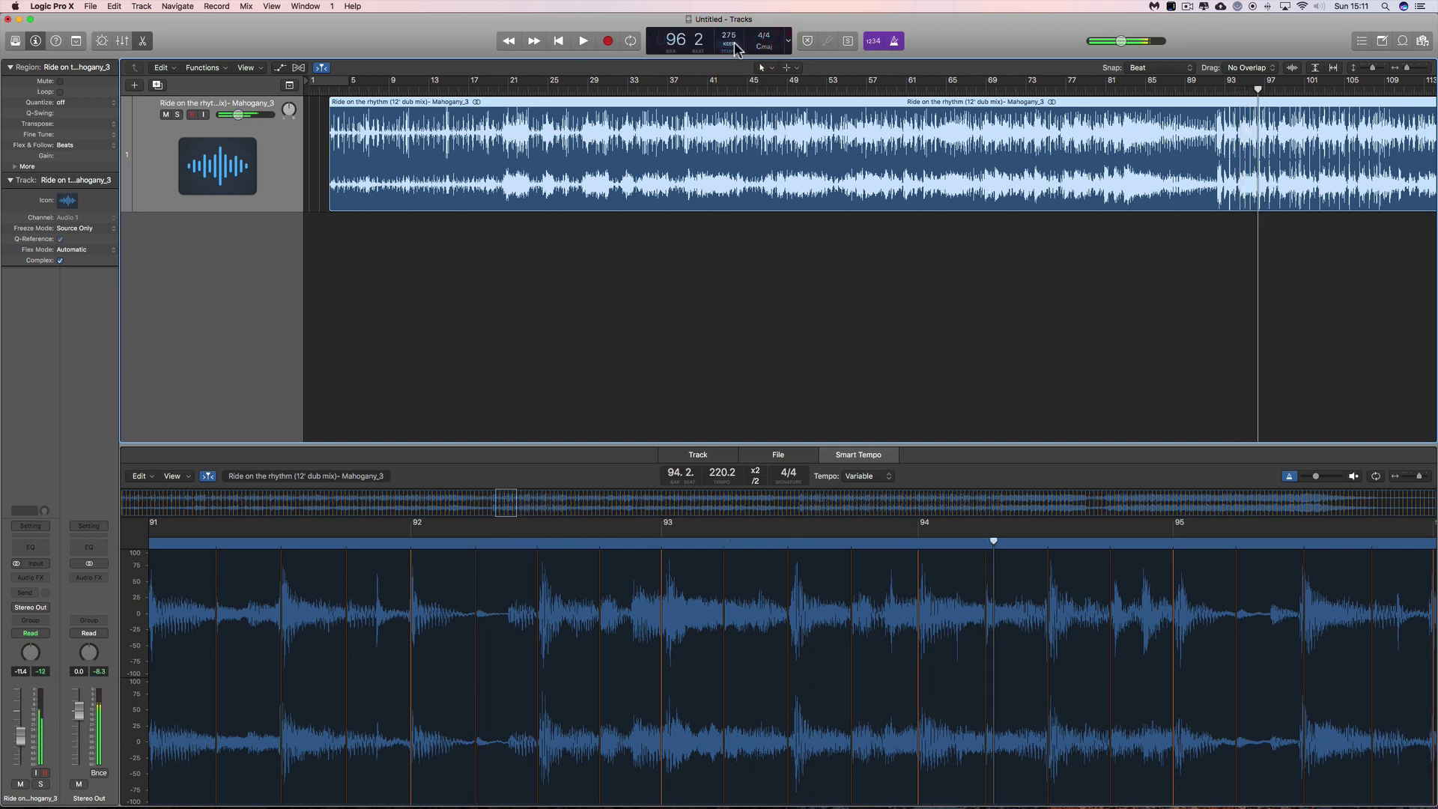
key("space")
- Lower the project tempo to 210 and play the song from bar 96
left_click_drag(734, 80, 738, 149)
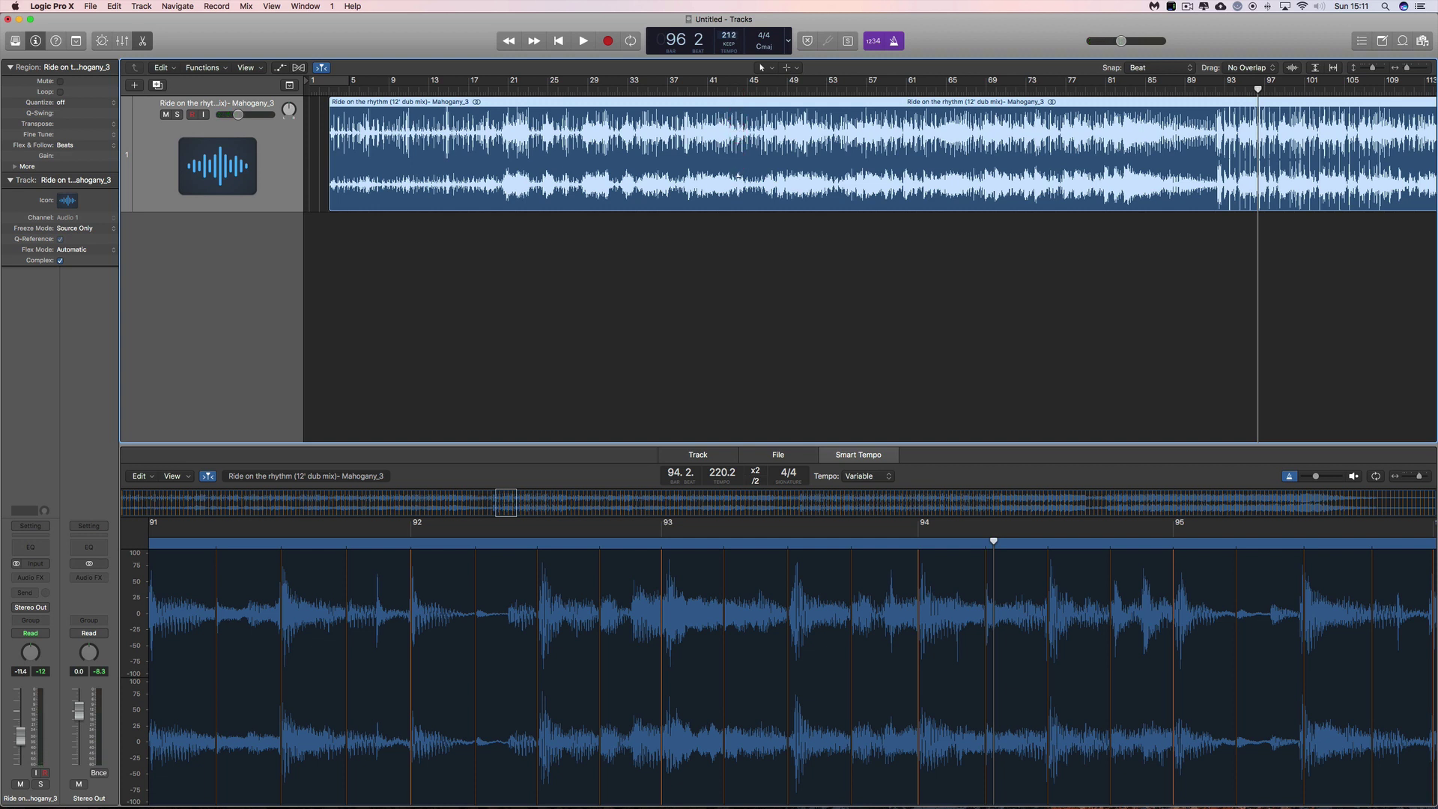
key("space")
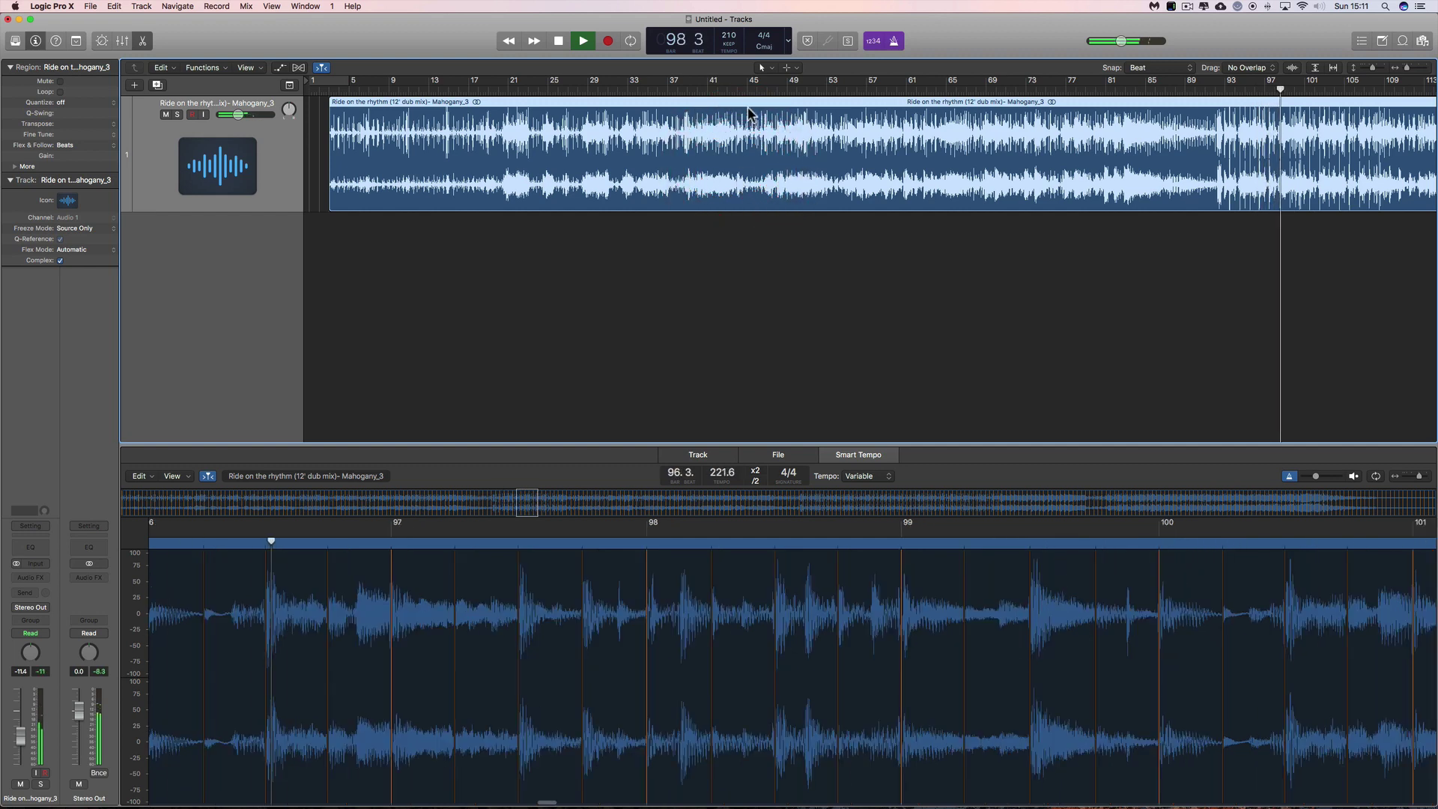
key("space")
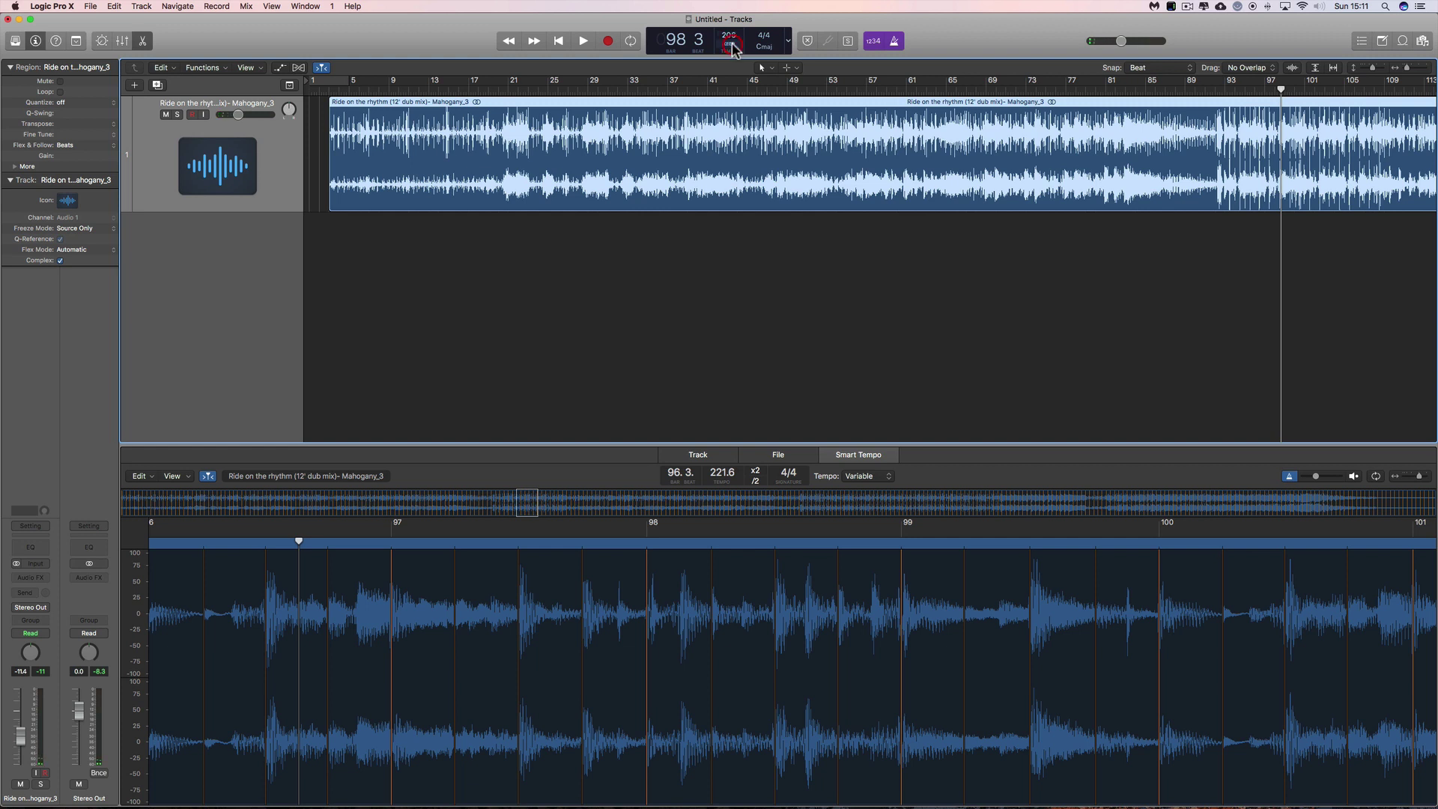
- Audition the song from bar 98 at project tempos up to 216, finishing with the tempo set to 210
key("space")
key("space")
left_click_drag(730, 33, 733, 18)
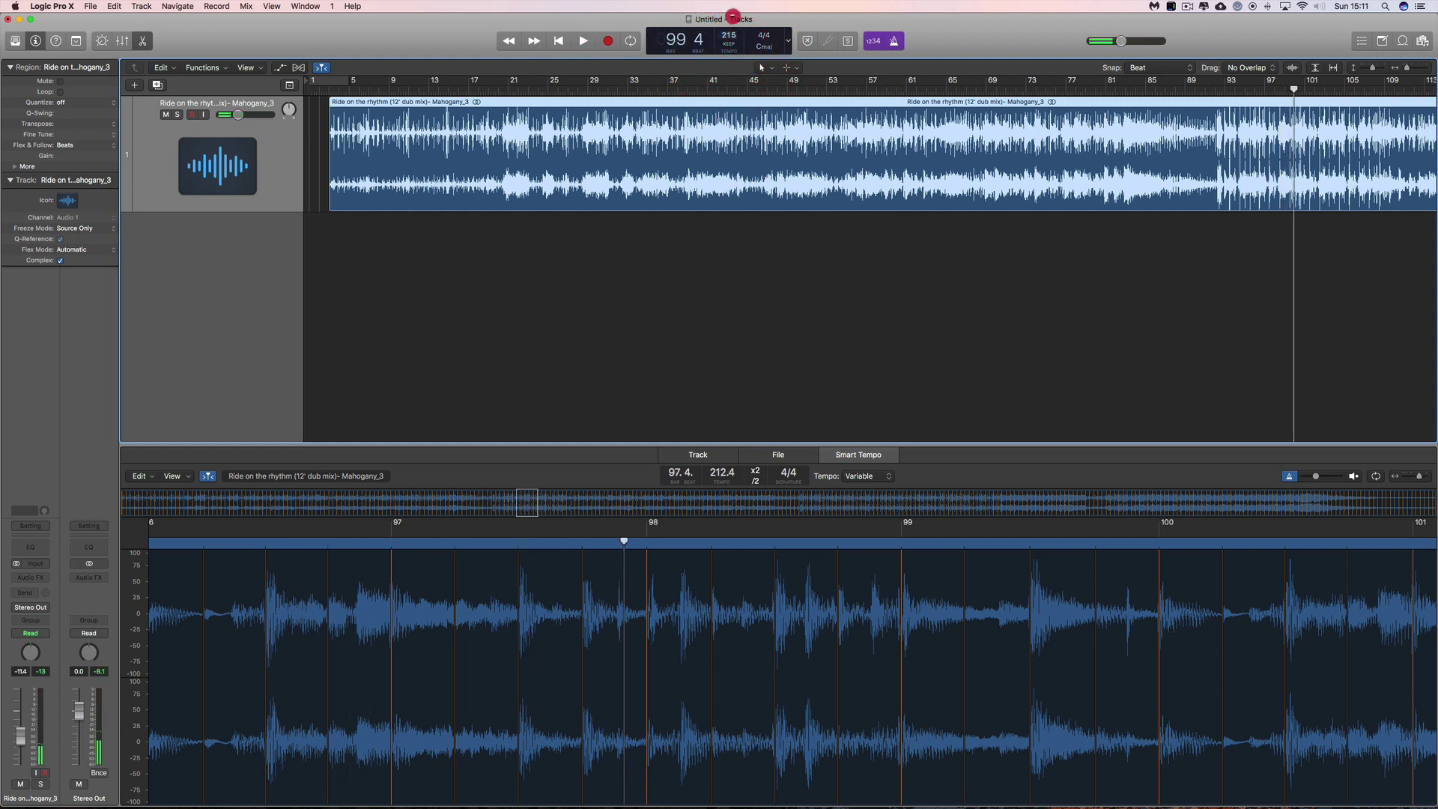
key("space")
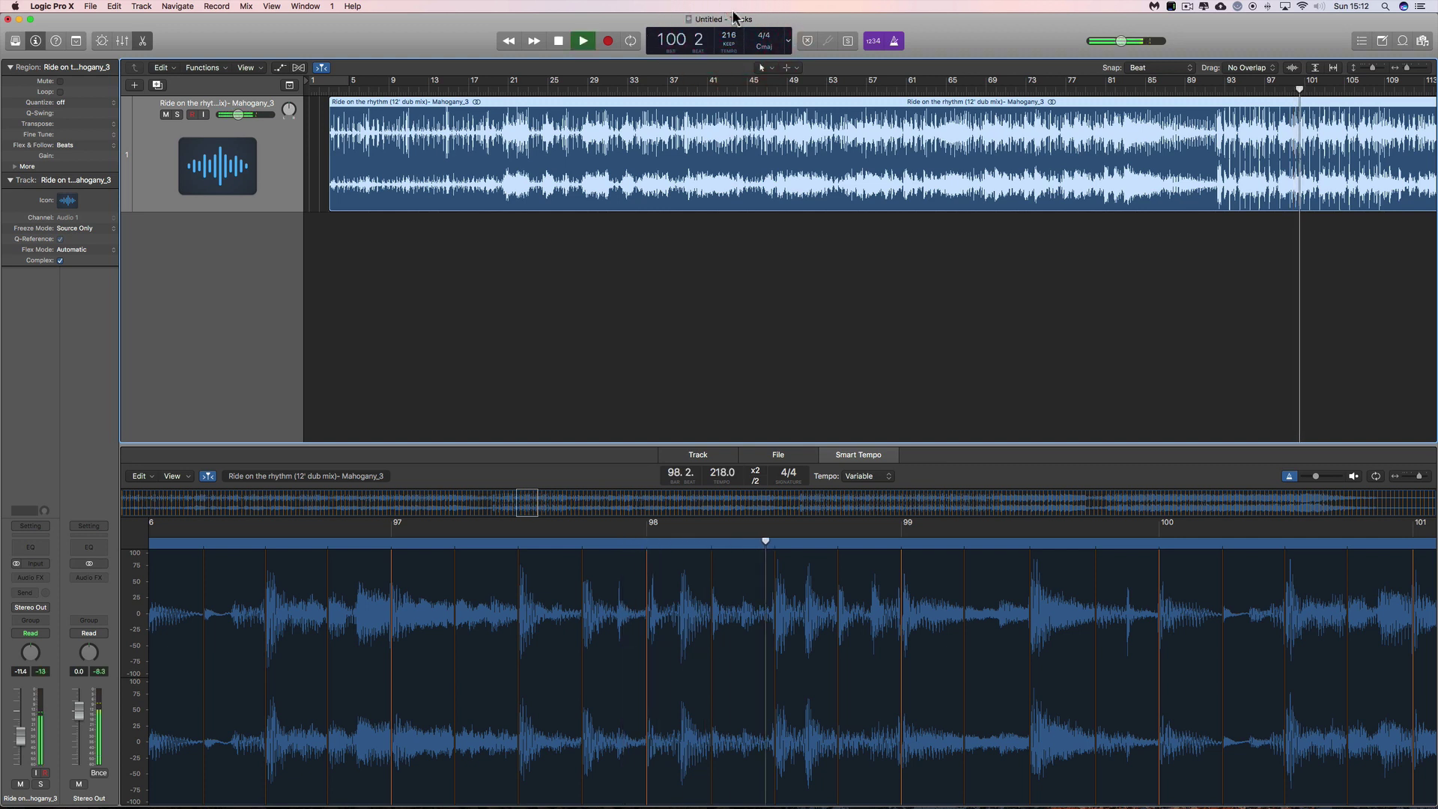
key("space")
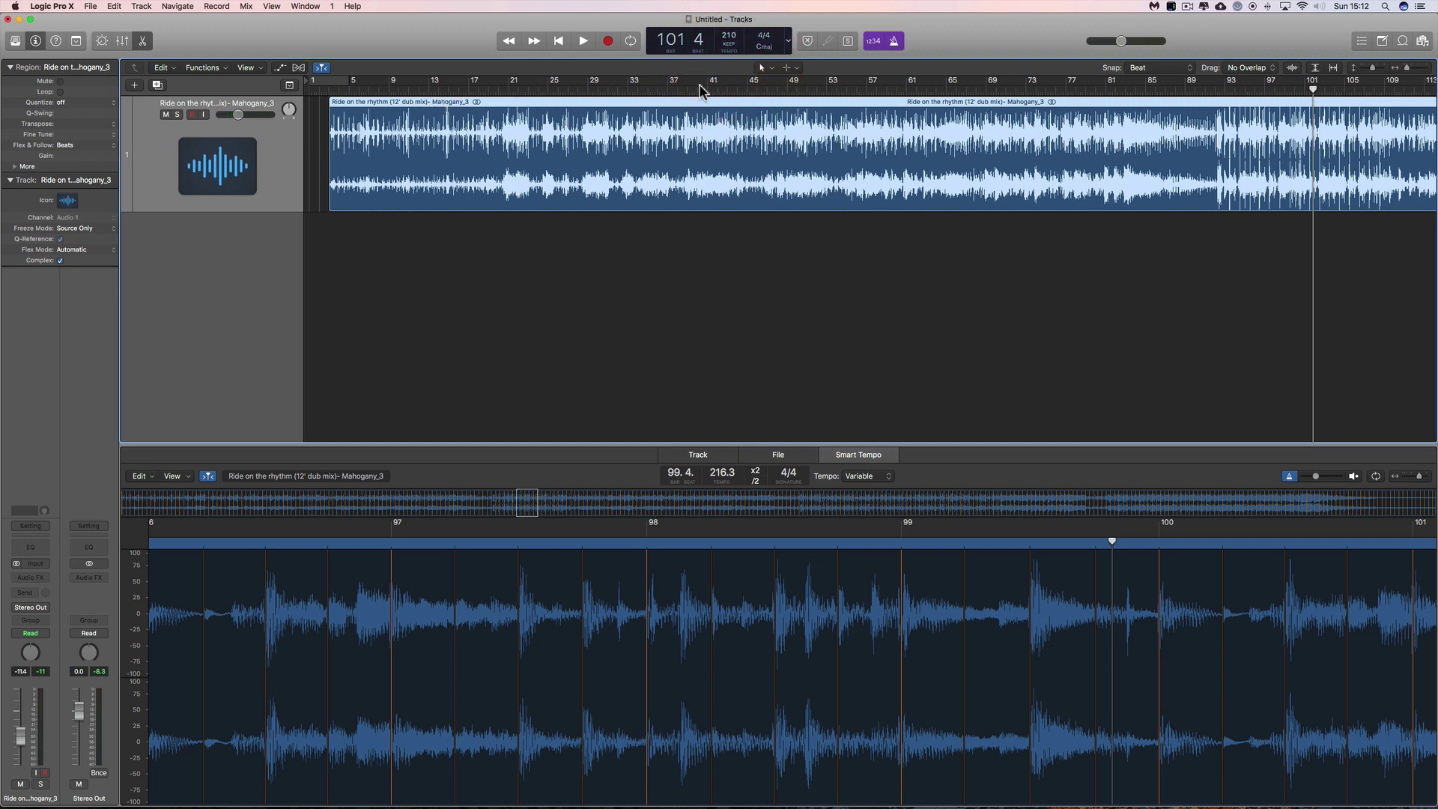
- Return to the project start, move the song region to start at bar 1, and close the Smart Tempo editor
left_click(558, 41)
left_click(1413, 67)
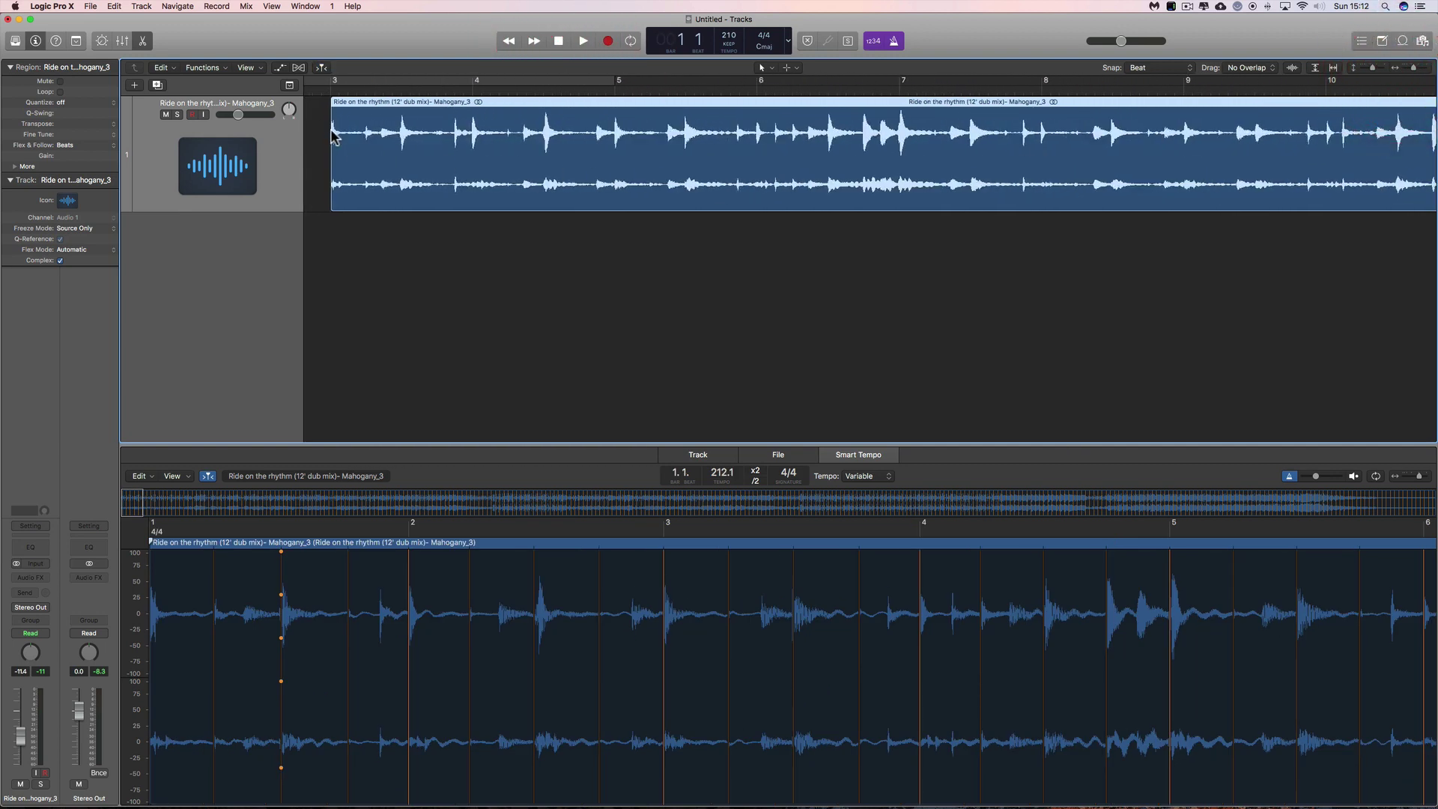
scroll(416, 114, "left", 3)
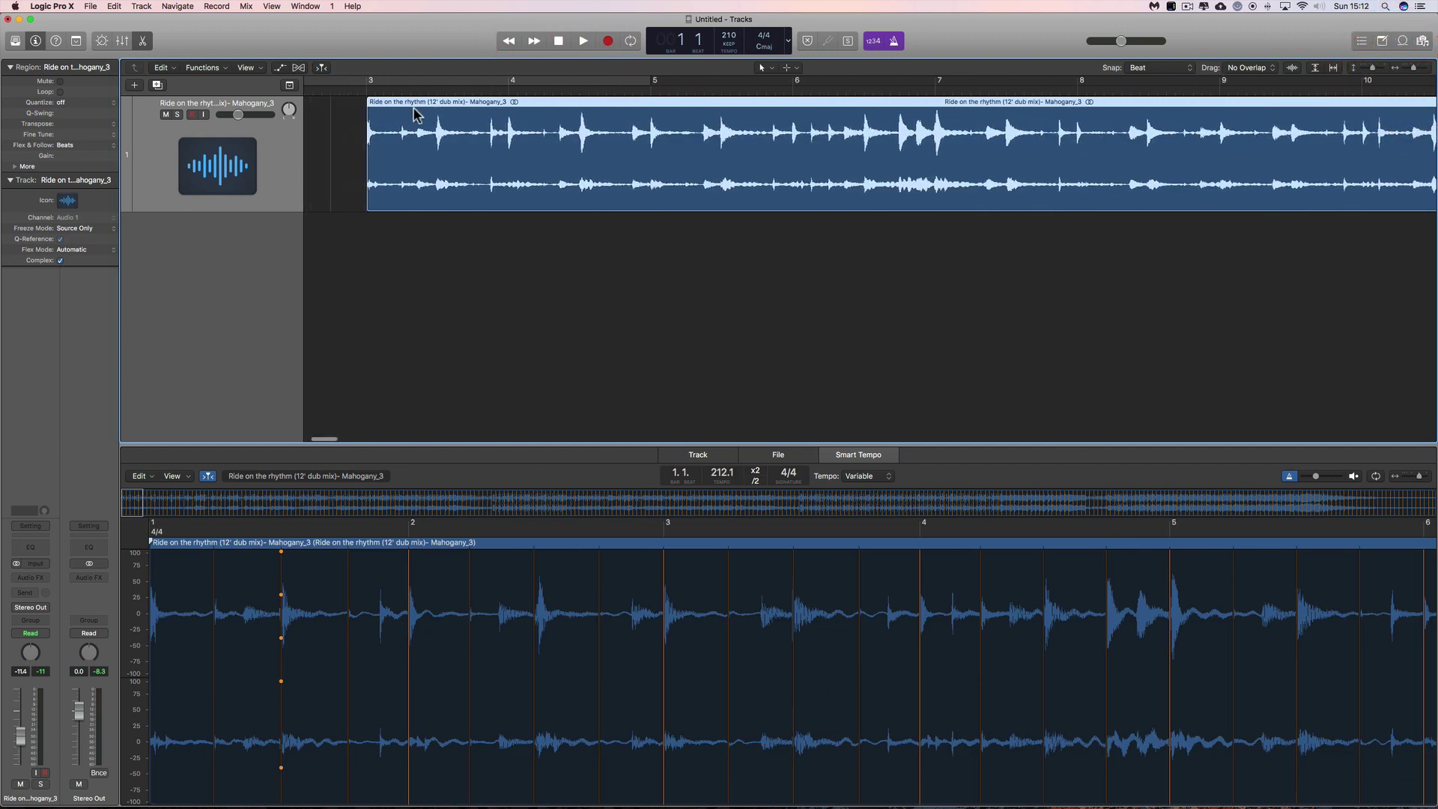
left_click(1163, 67)
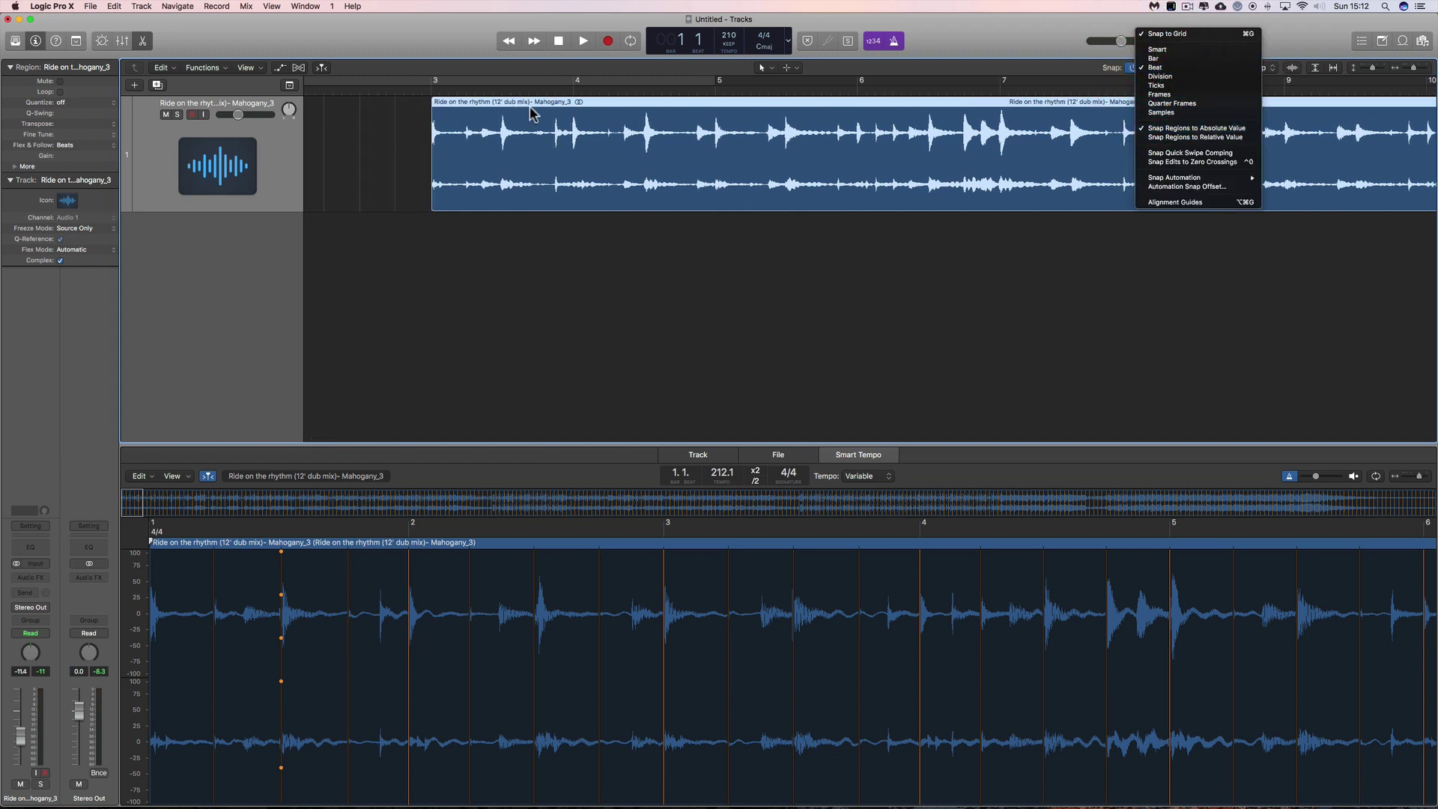
left_click(536, 255)
scroll(700, 138, "left", 5)
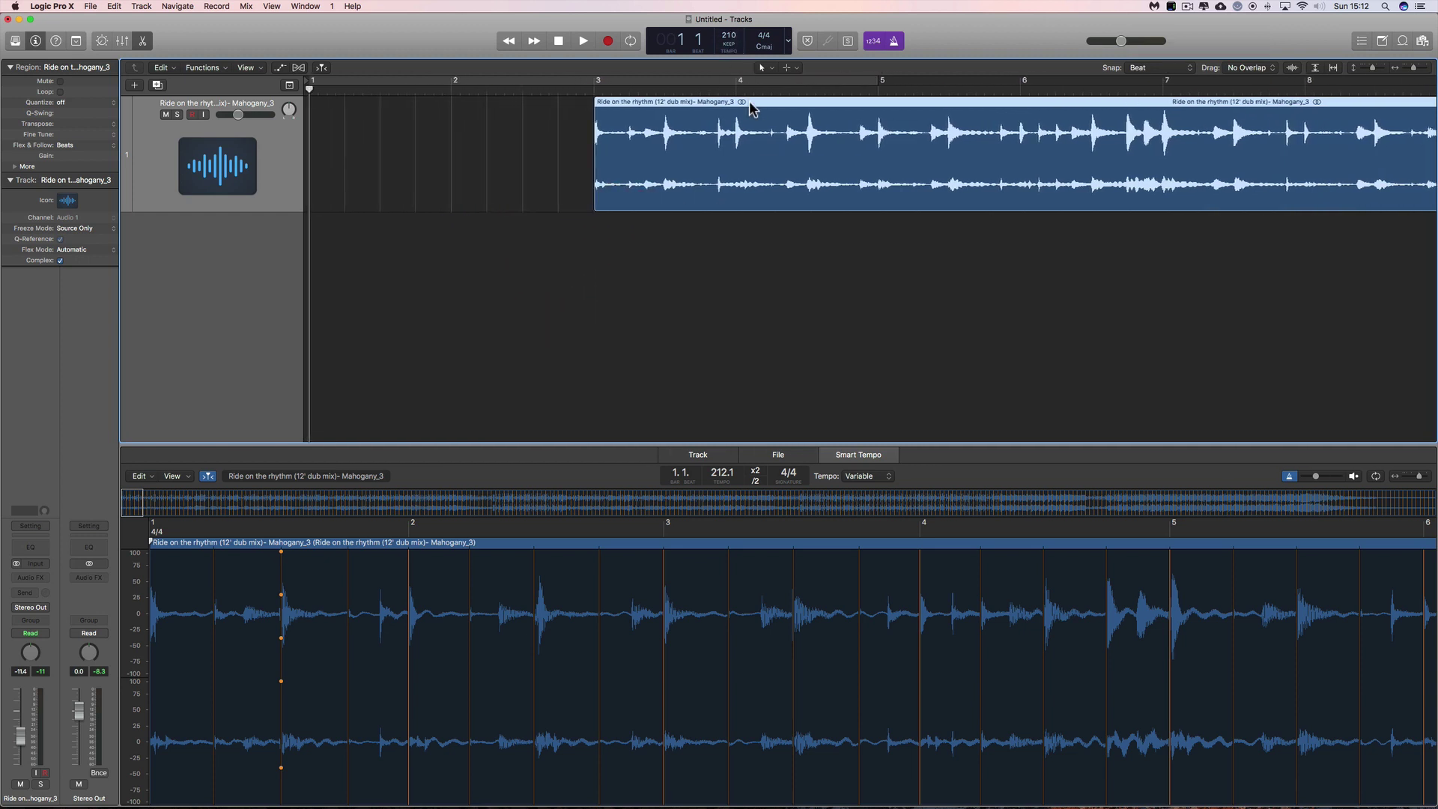
left_click_drag(750, 107, 458, 107)
left_click(142, 41)
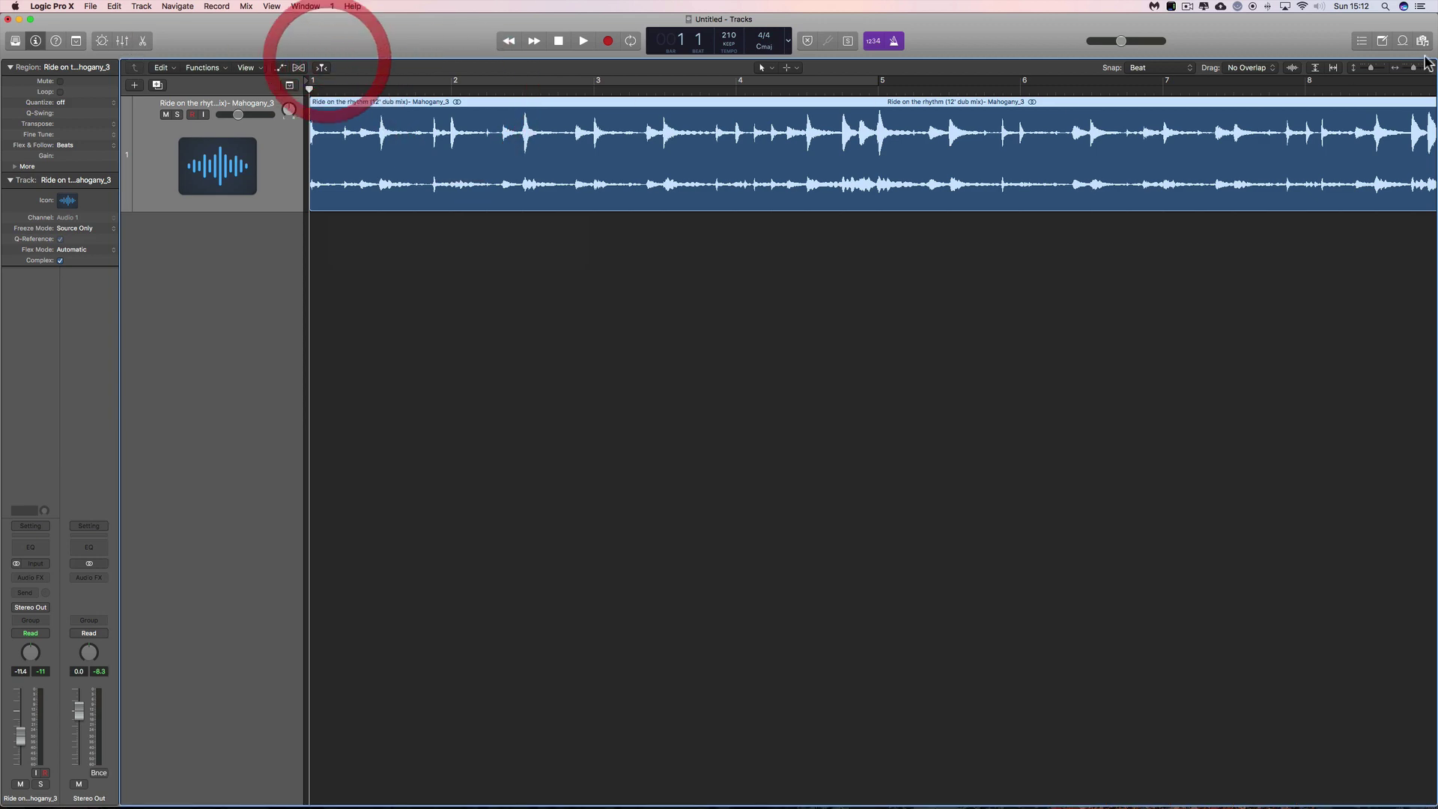
- Play the song from bar 273 to check its beats against the project grid near the end
left_click_drag(1414, 69, 1397, 69)
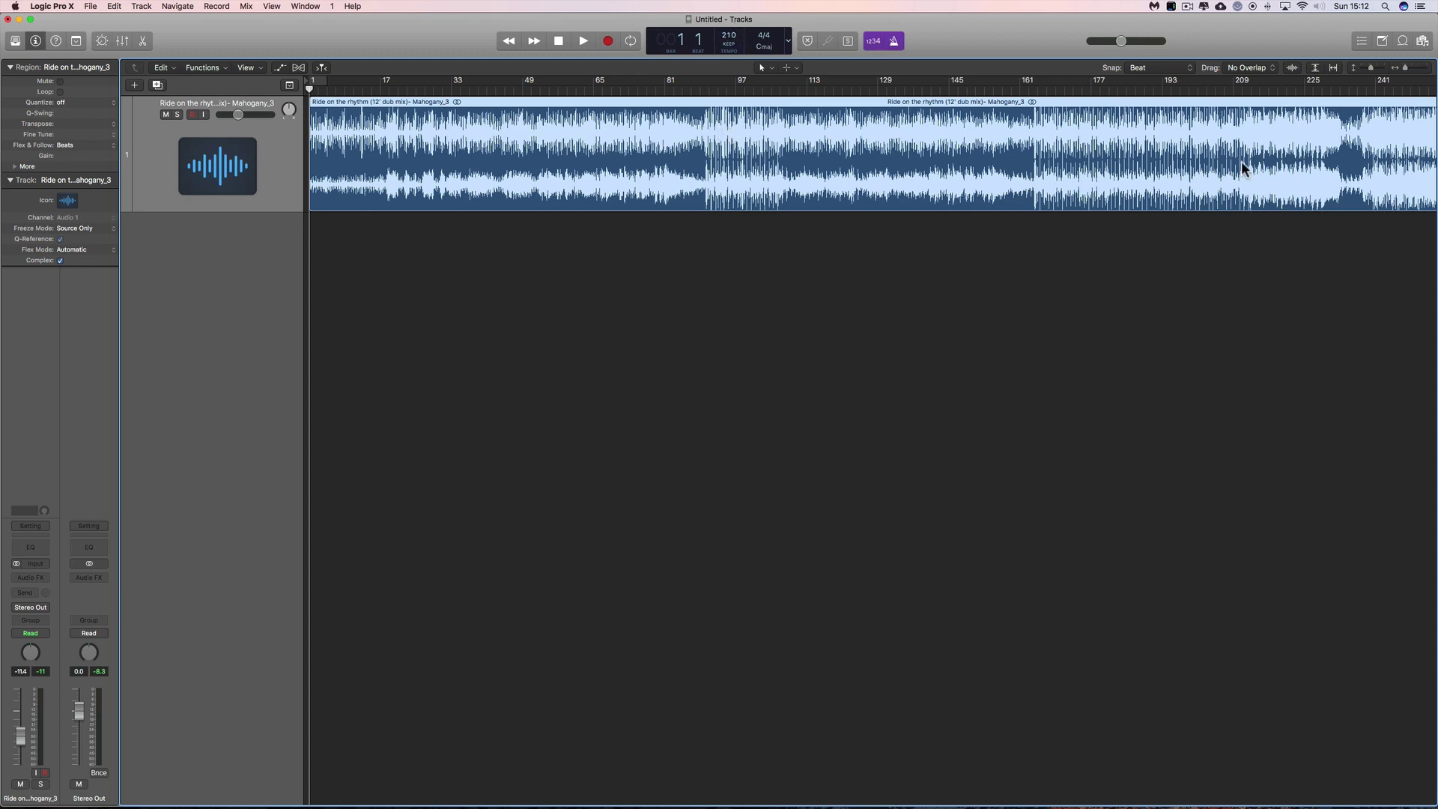
scroll(1291, 168, "right", 5)
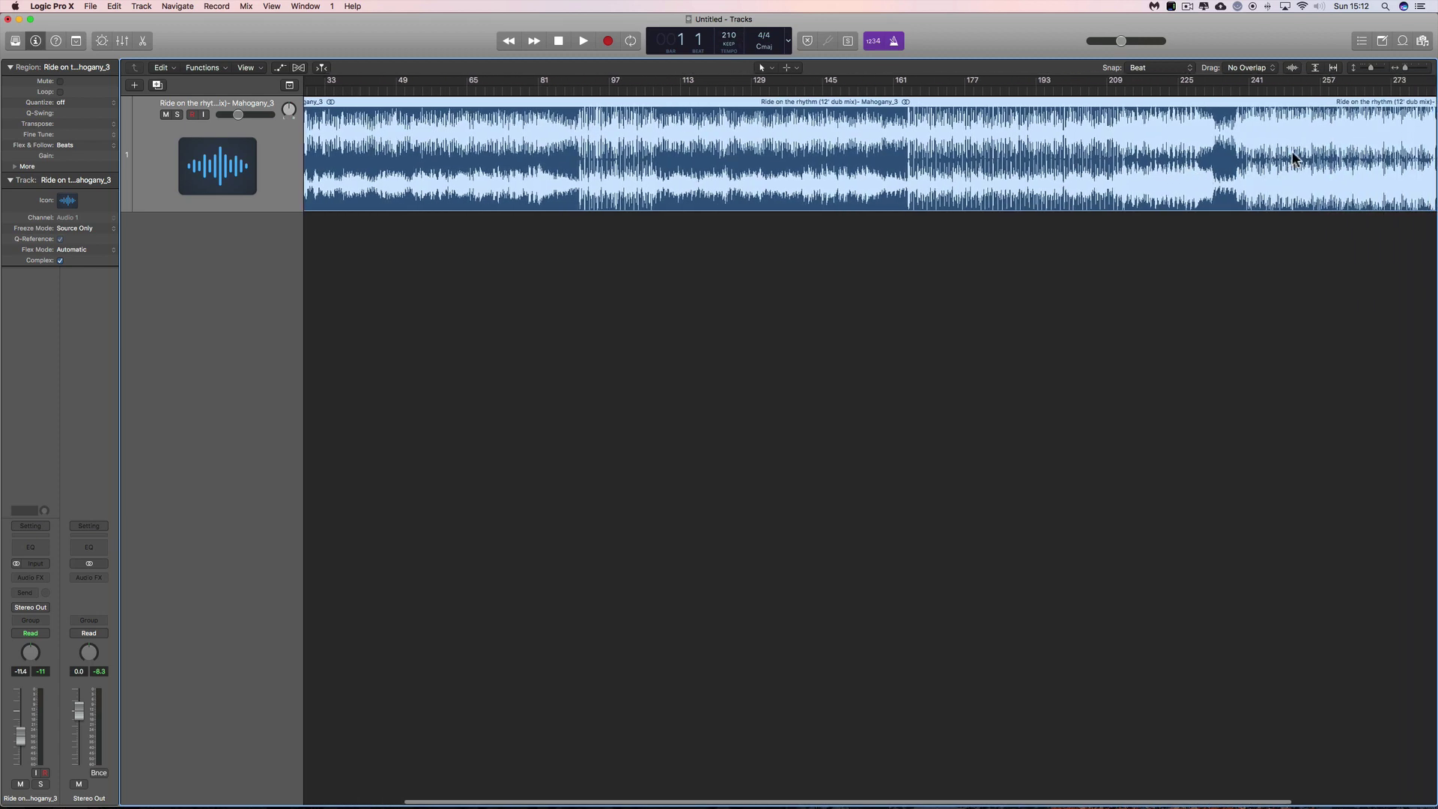
scroll(1275, 108, "right", 3)
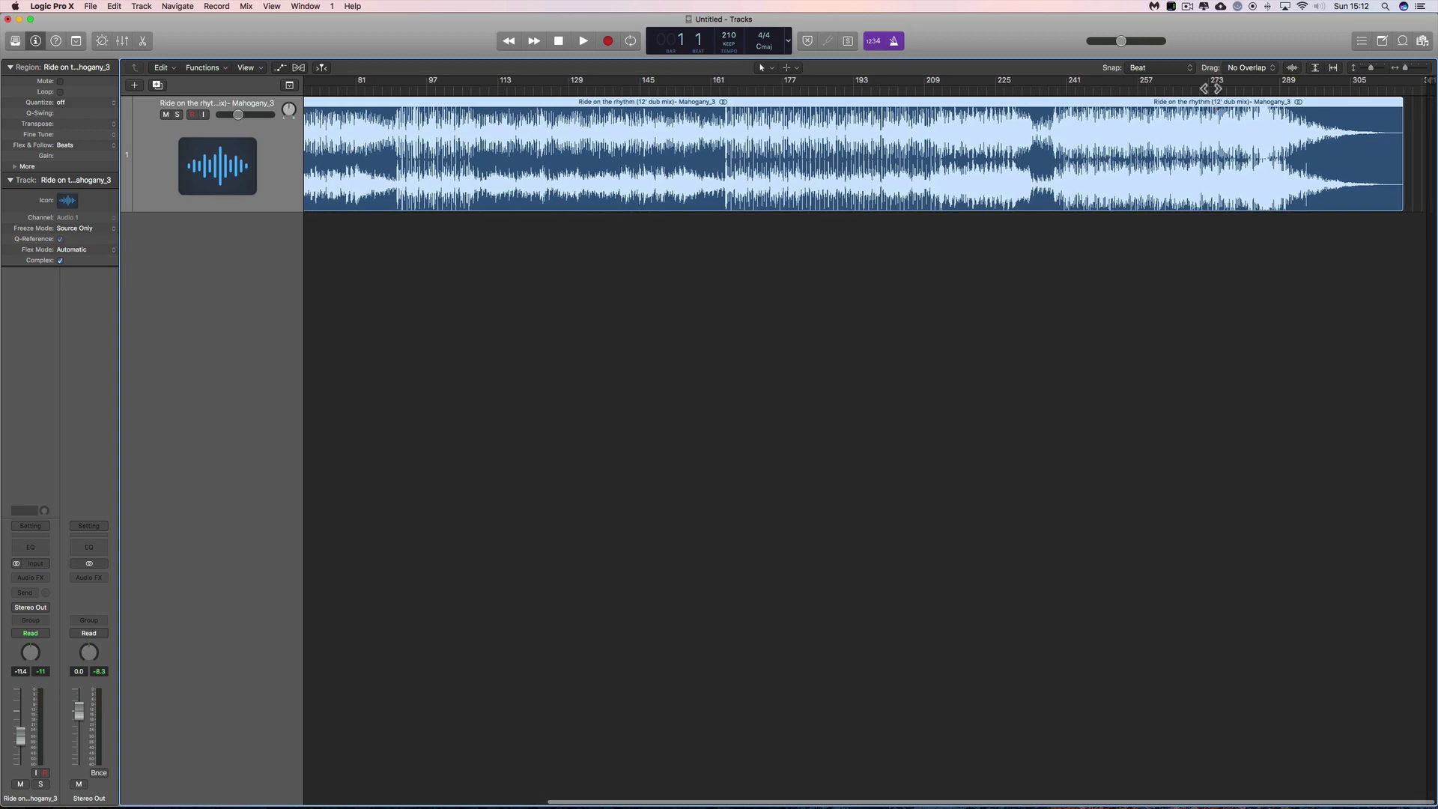
left_click(1209, 89)
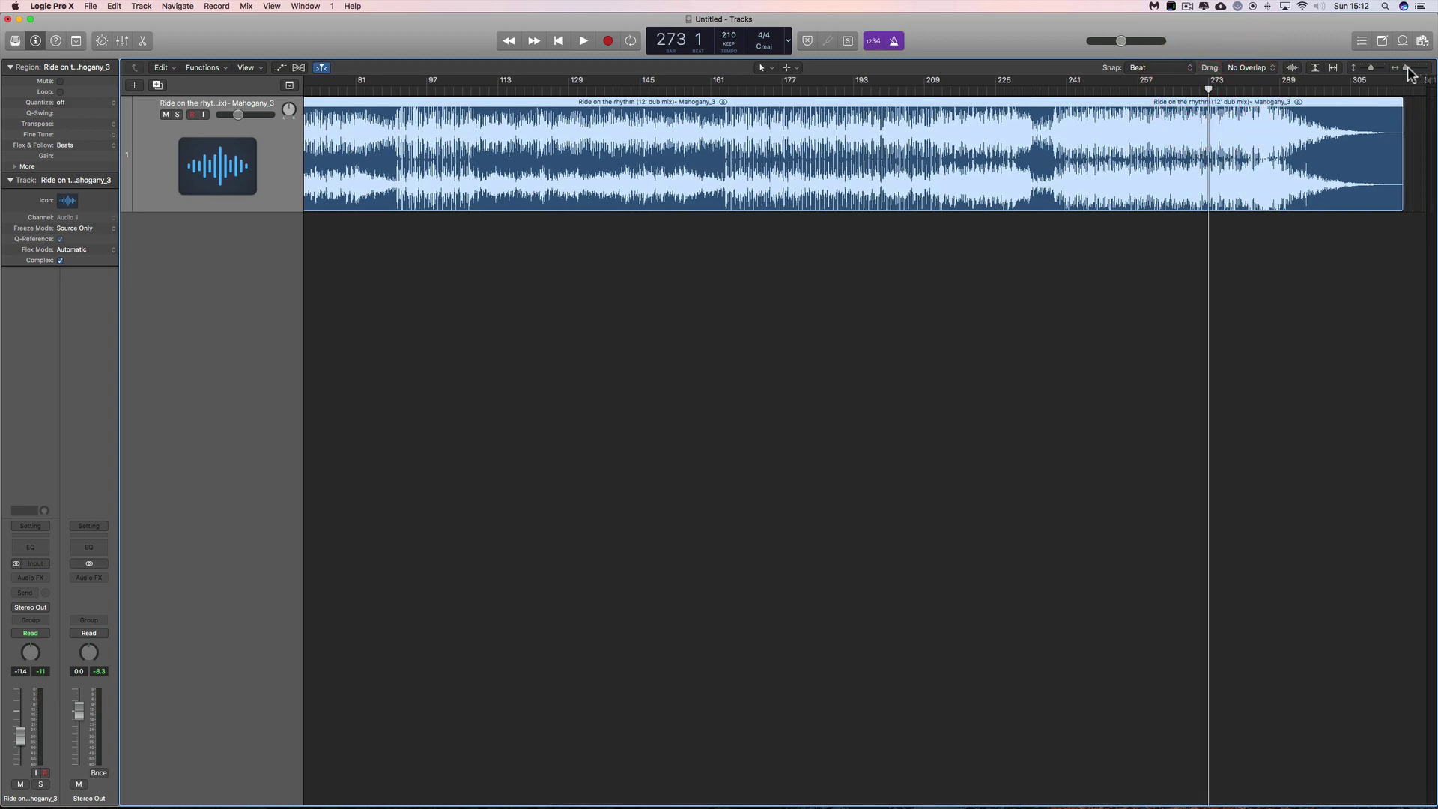
left_click_drag(1411, 73, 1412, 68)
scroll(1318, 129, "right", 3)
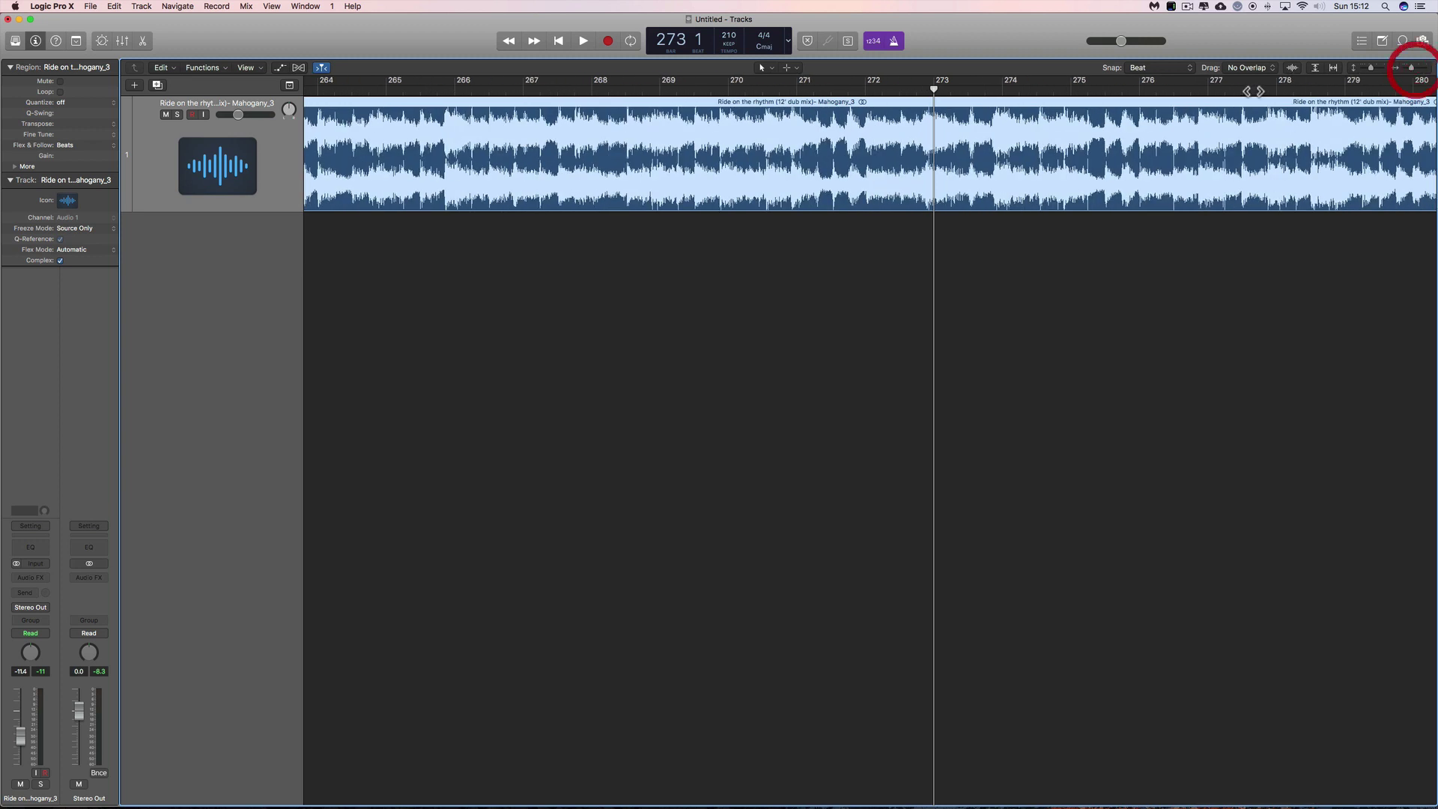
left_click(1157, 110)
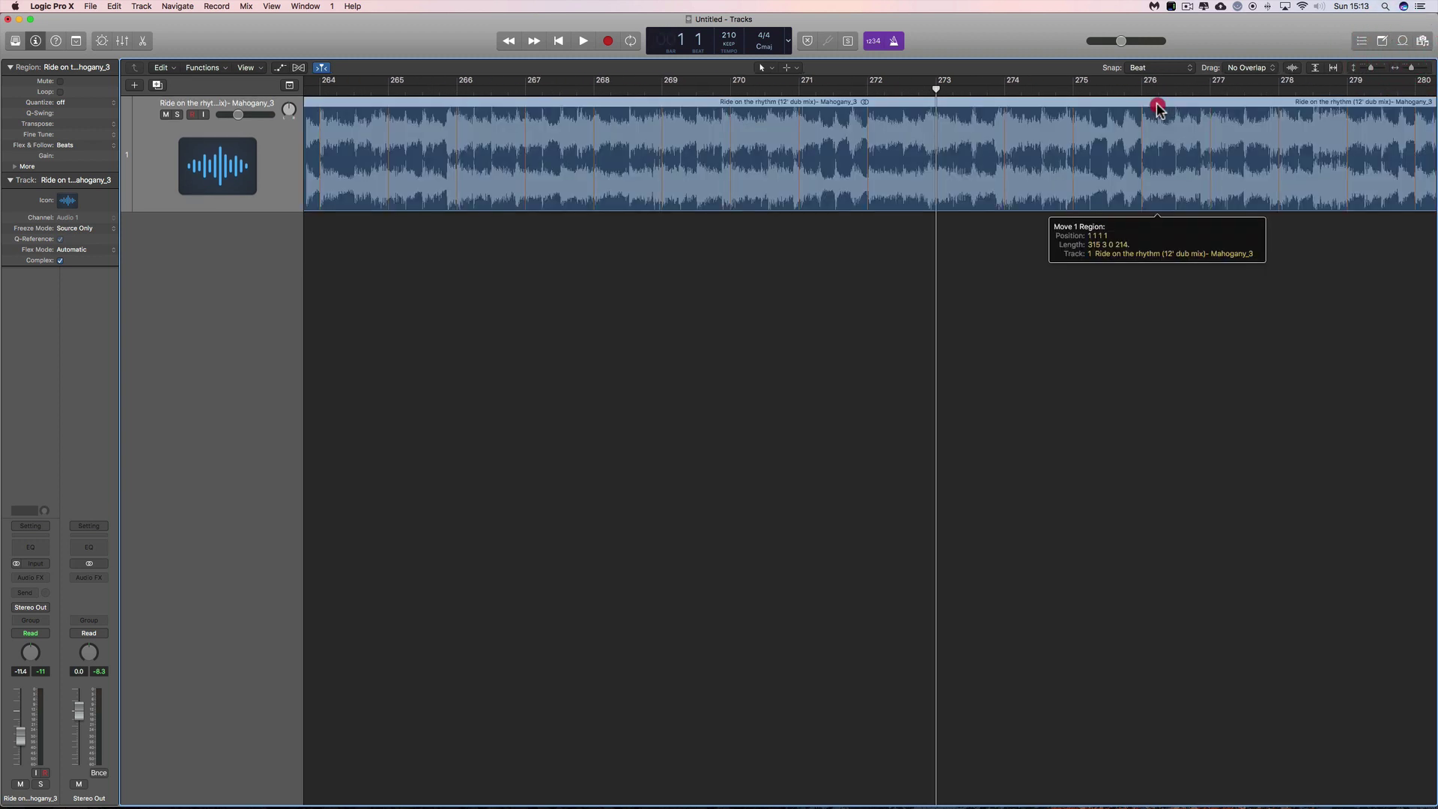
left_click(583, 40)
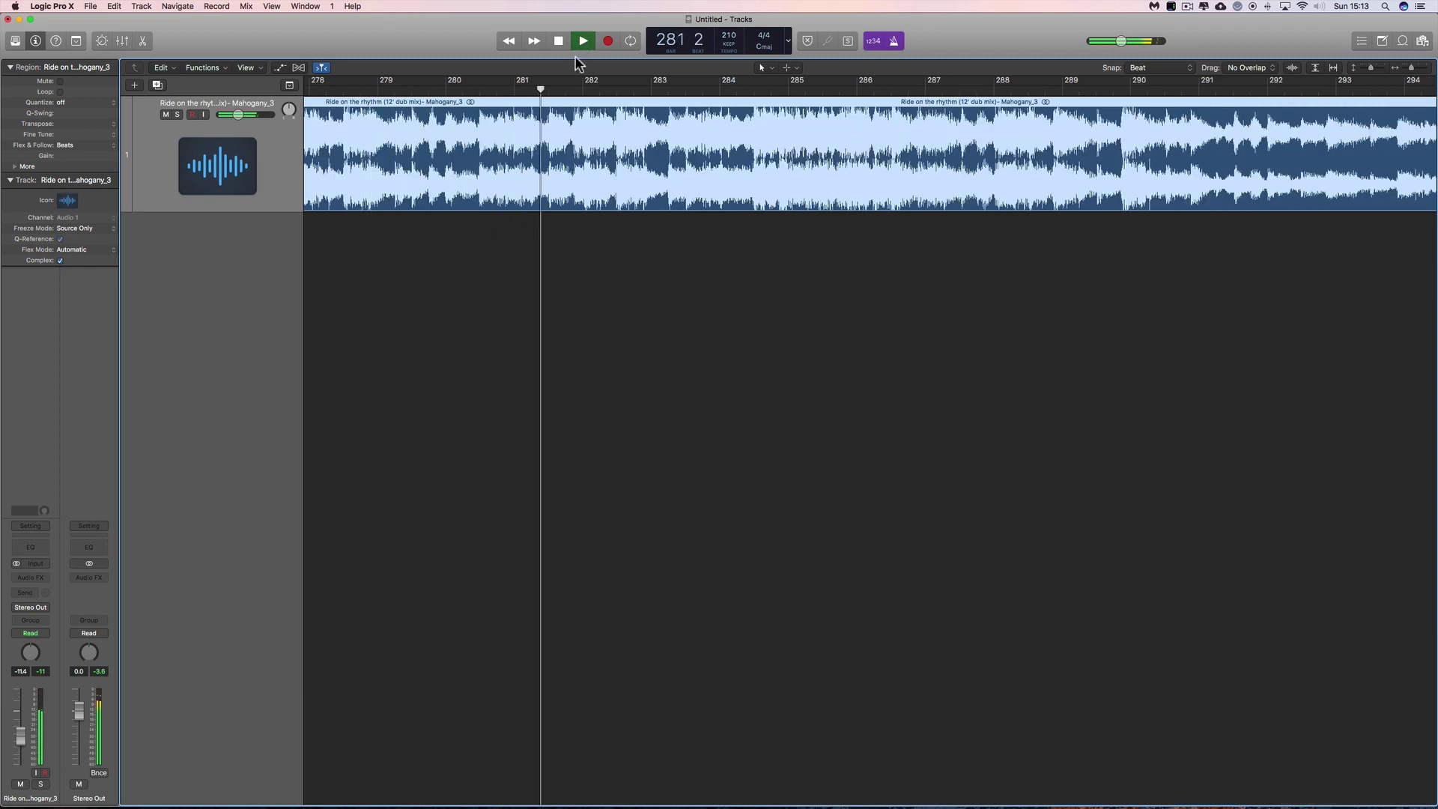
left_click(559, 42)
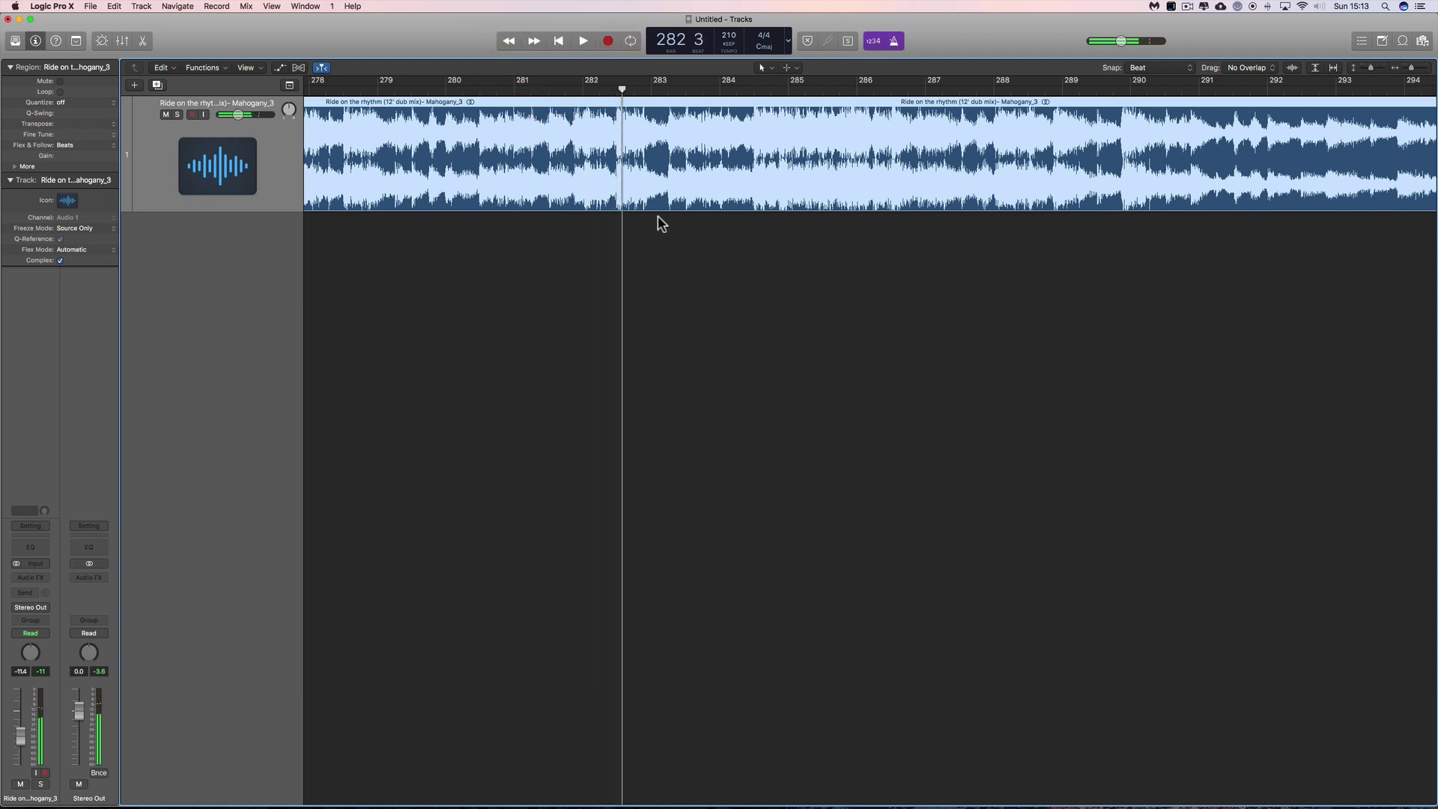
- Open the song region in the Smart Tempo editor and look at its Tempo mode options
scroll(492, 157, "left", 3)
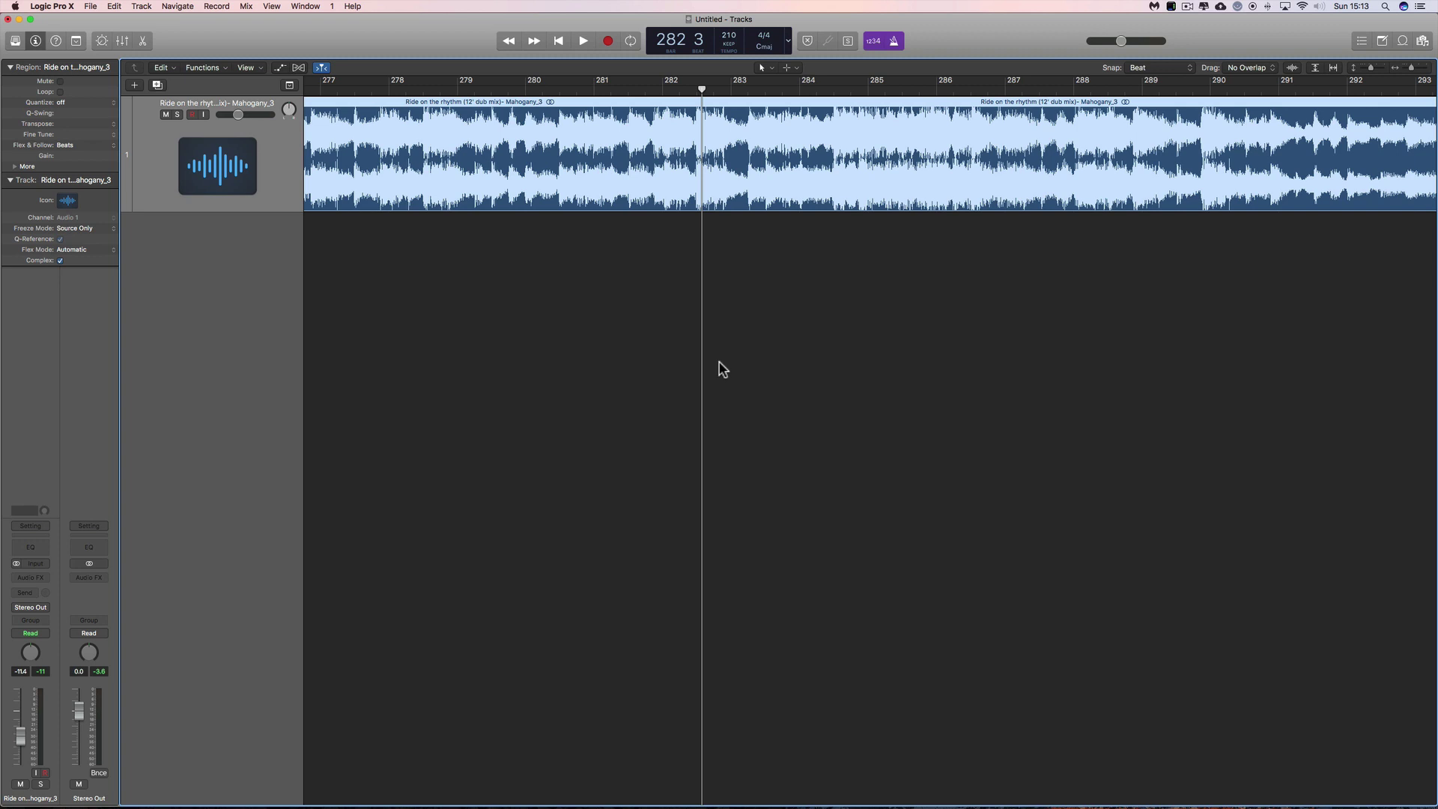
double_click(655, 105)
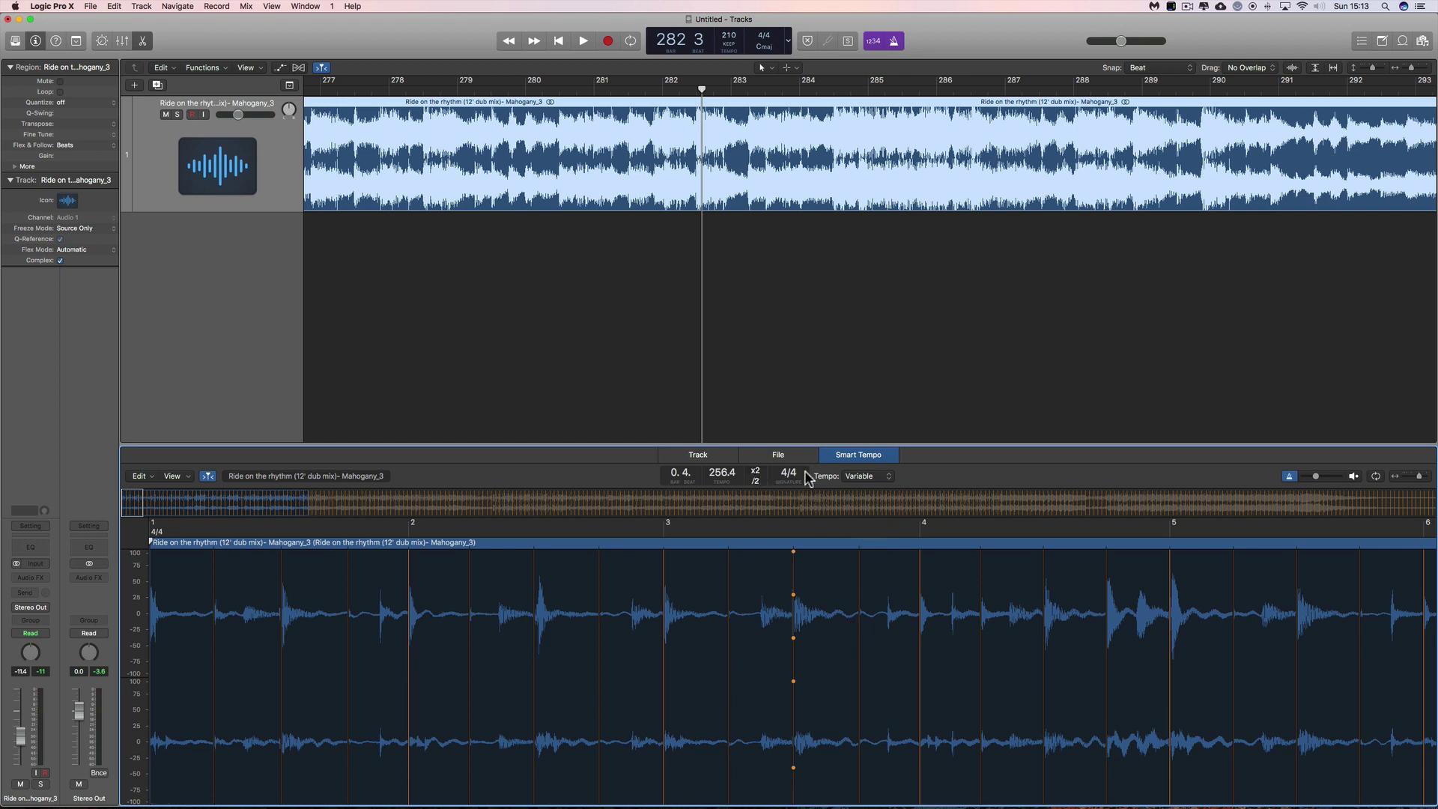
left_click(868, 476)
left_click(947, 476)
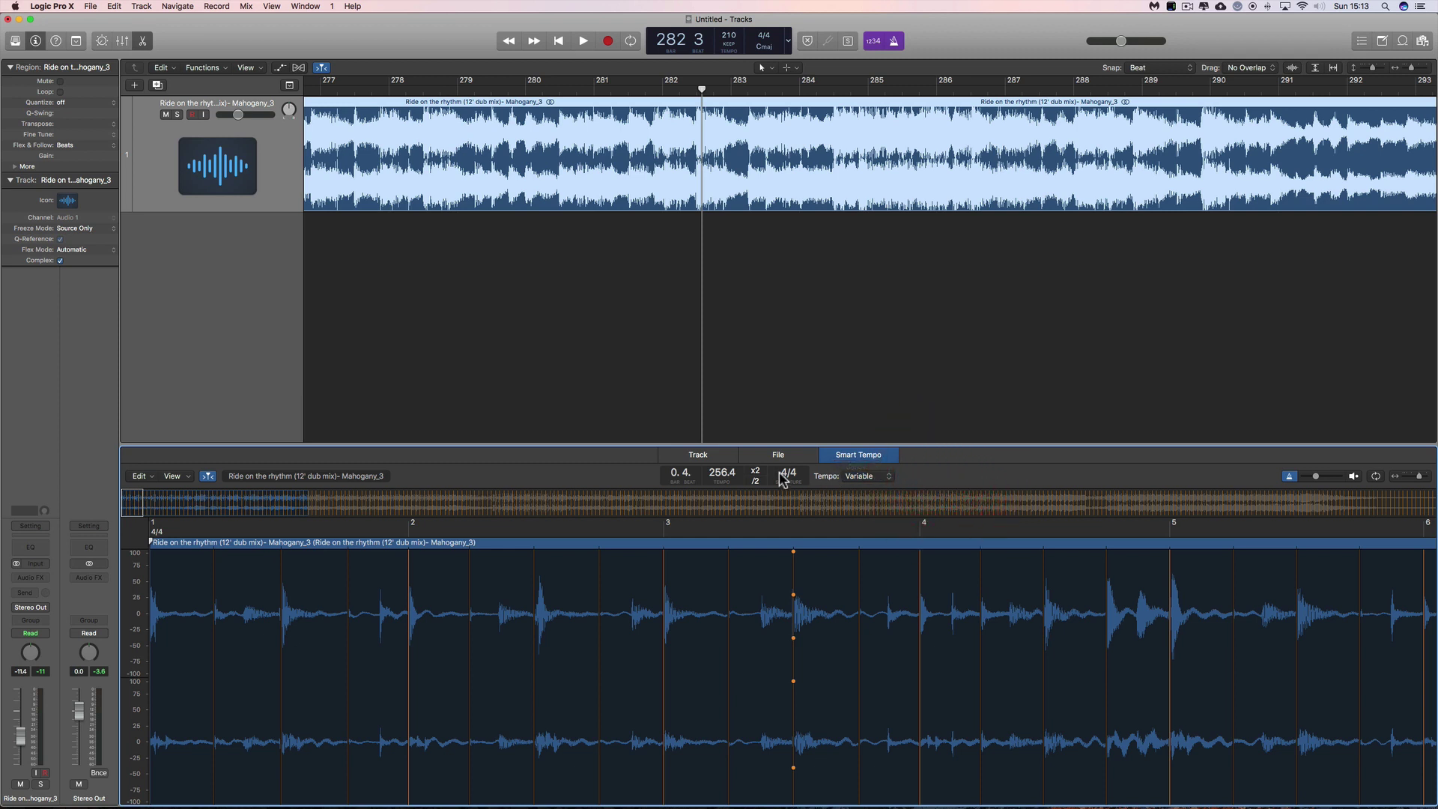